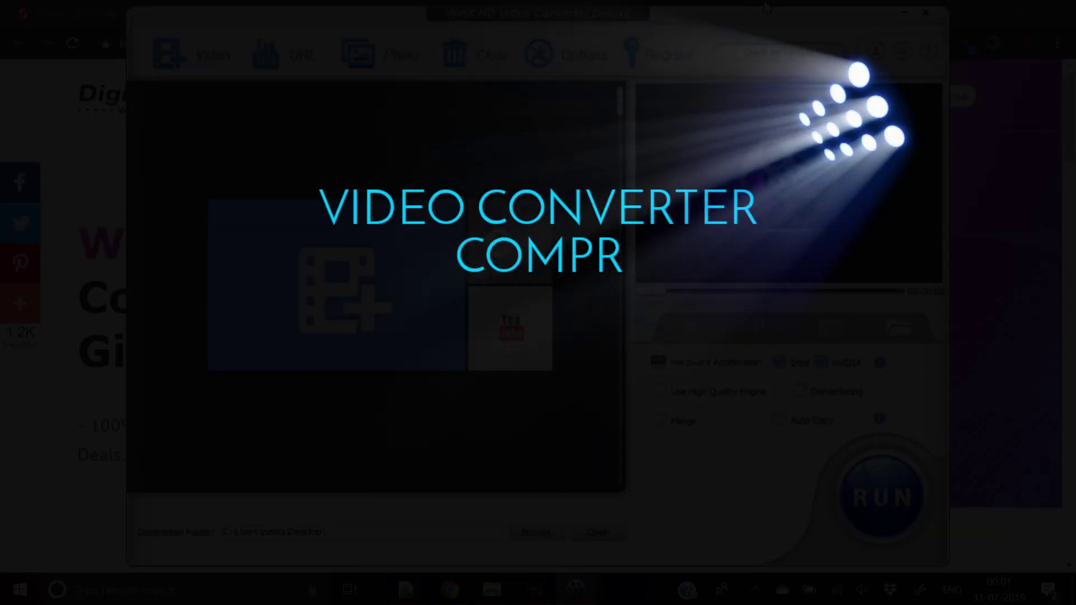
Add a video file to WinX and scroll through the Music output profiles
click(370, 311)
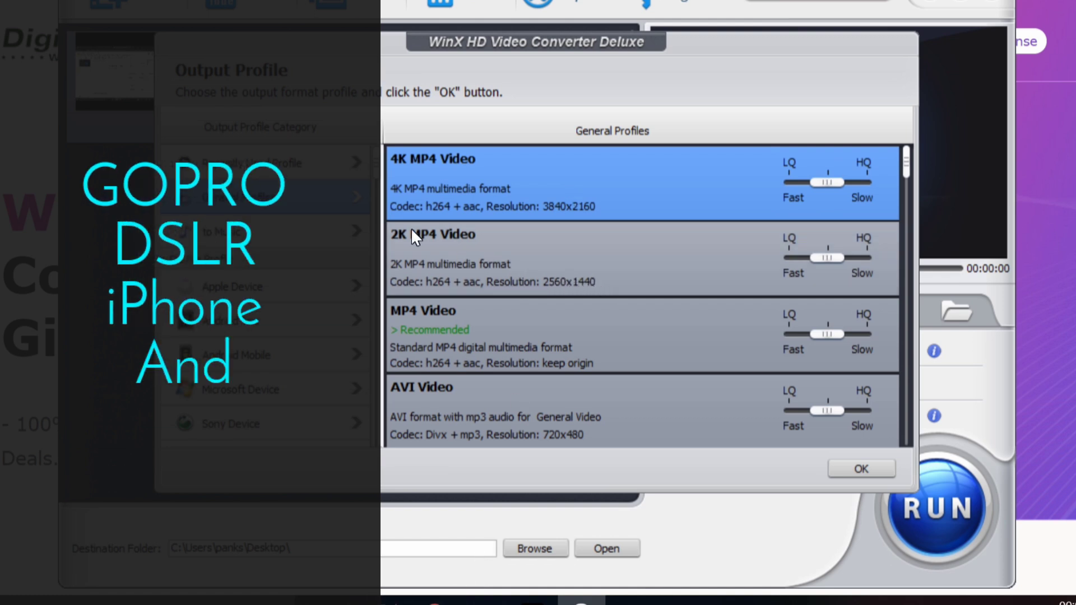
click(284, 237)
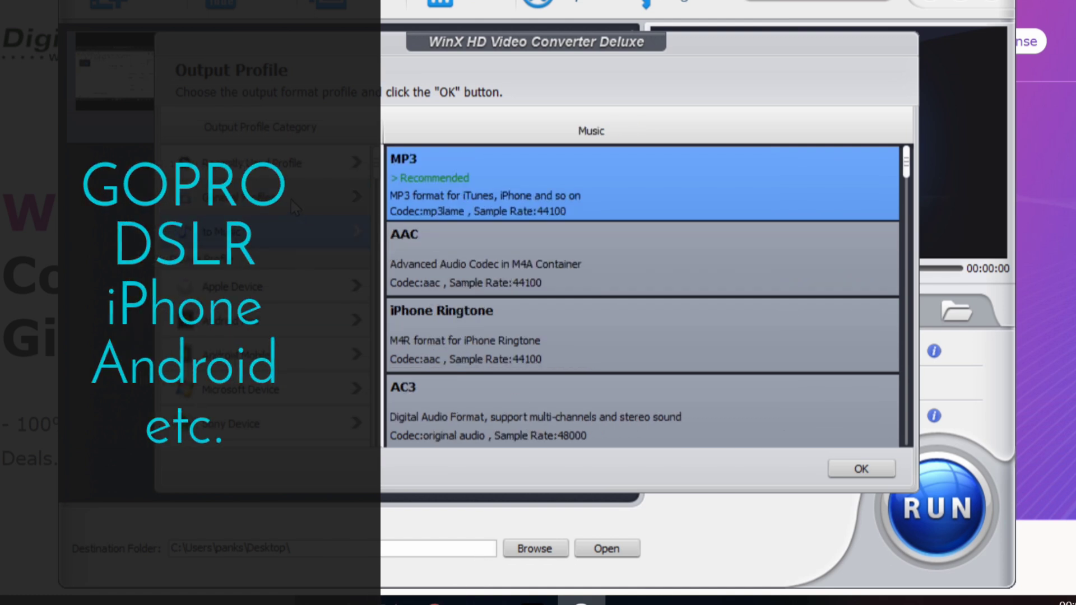
scroll(478, 302, down, 2)
scroll(478, 308, down, 8)
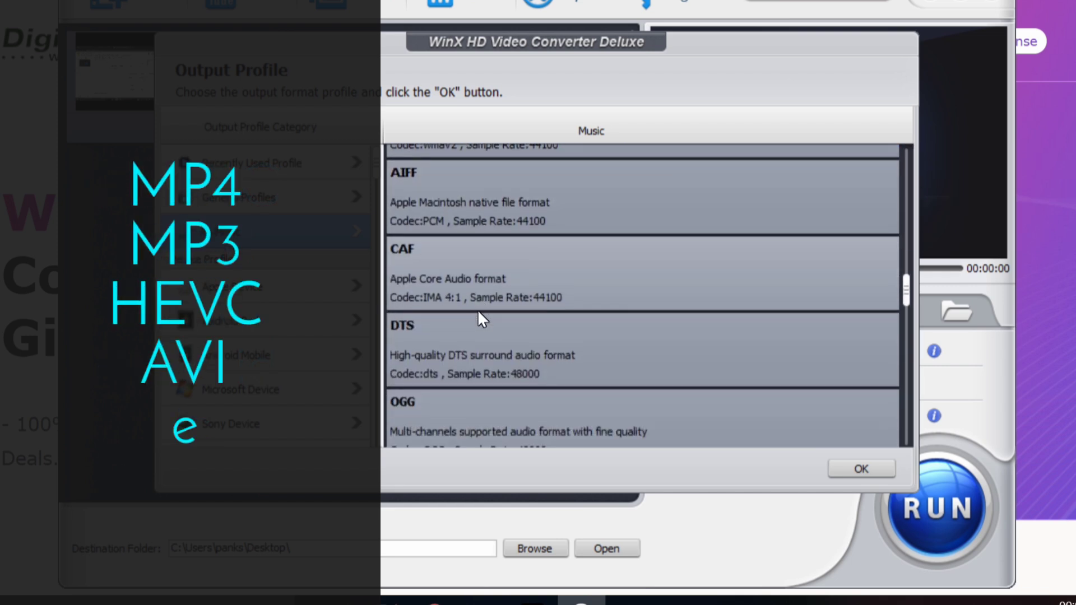
scroll(478, 315, down, 10)
scroll(477, 312, down, 1)
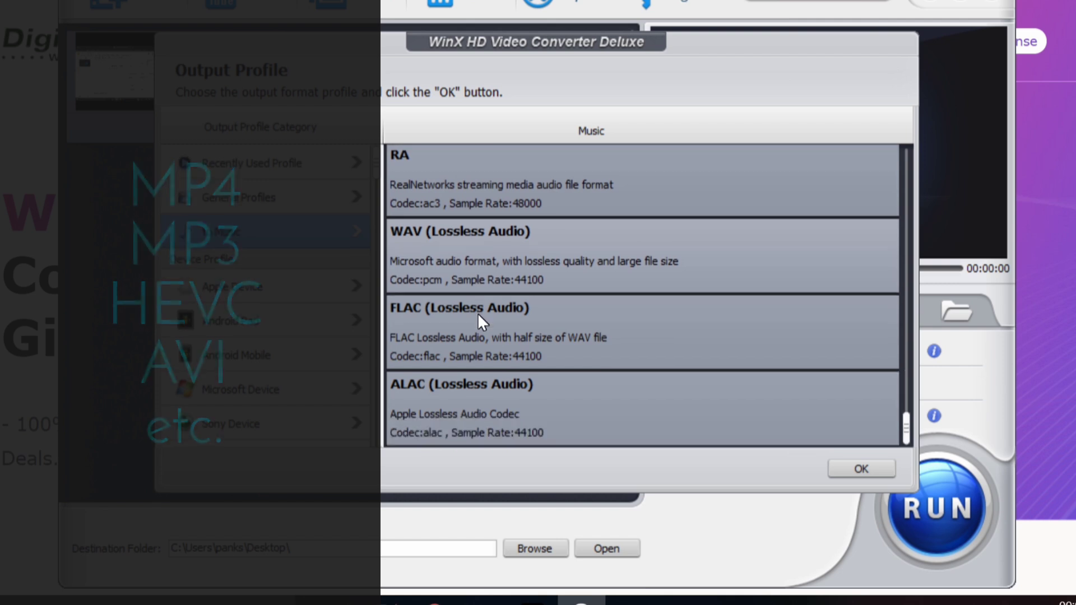
Scroll through the General Profiles video output formats
click(241, 197)
scroll(453, 279, down, 2)
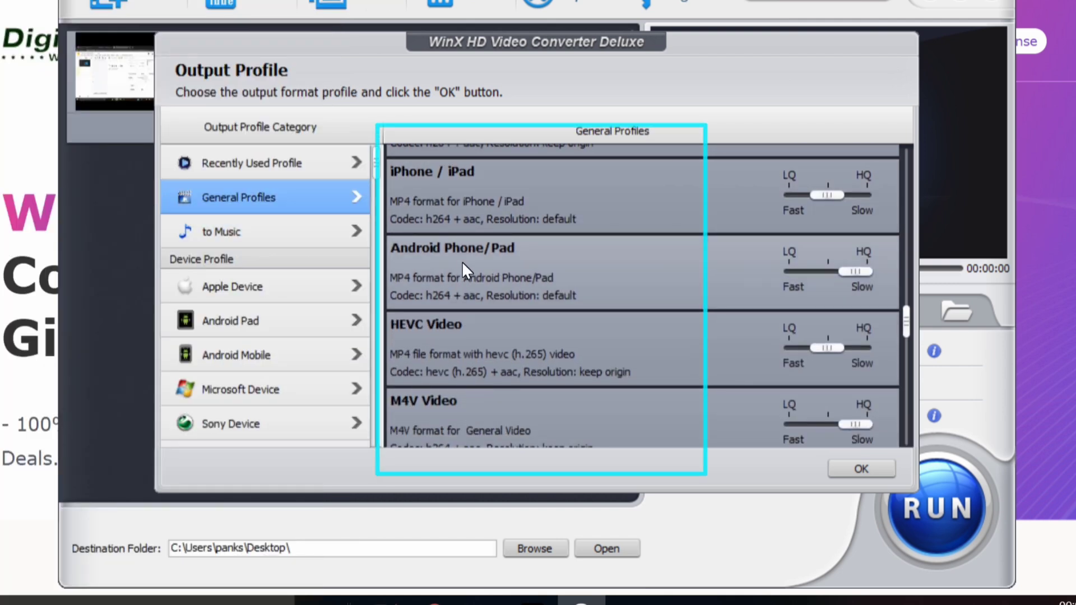
scroll(462, 261, down, 6)
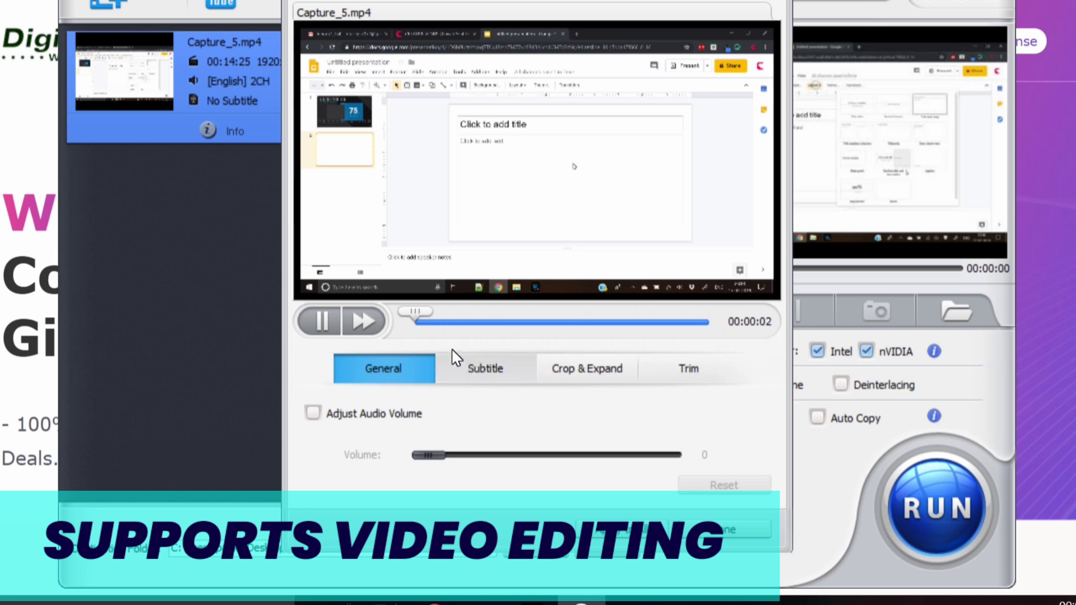
Pause the Capture_5.mp4 preview and dismiss the trial-version notice
click(320, 319)
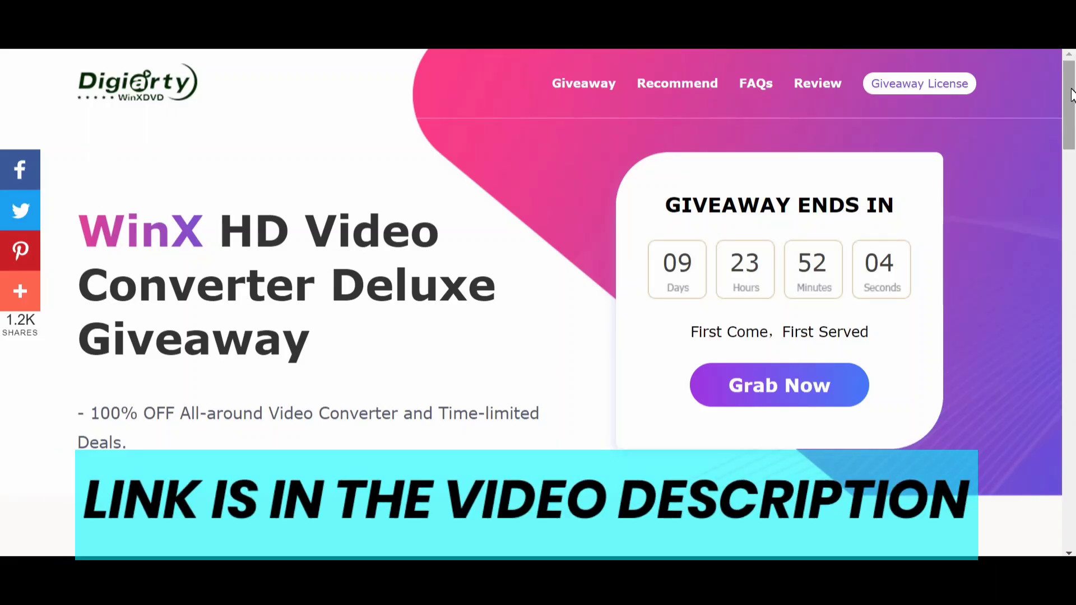
click(1071, 93)
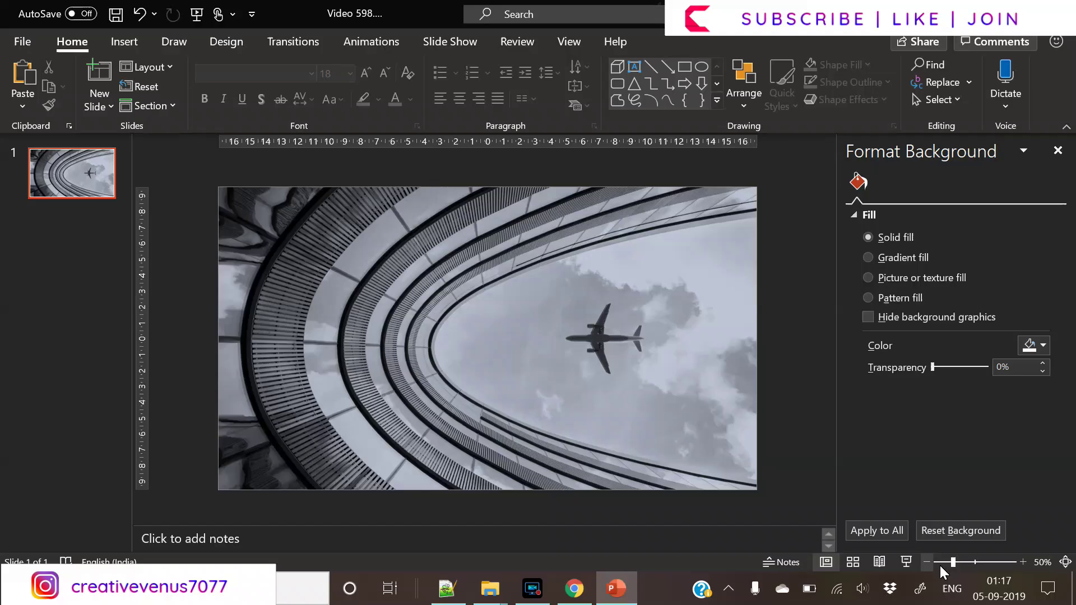
At 40% zoom, draw a slide-sized rectangle over the plane photo with no outline
click(926, 562)
click(119, 42)
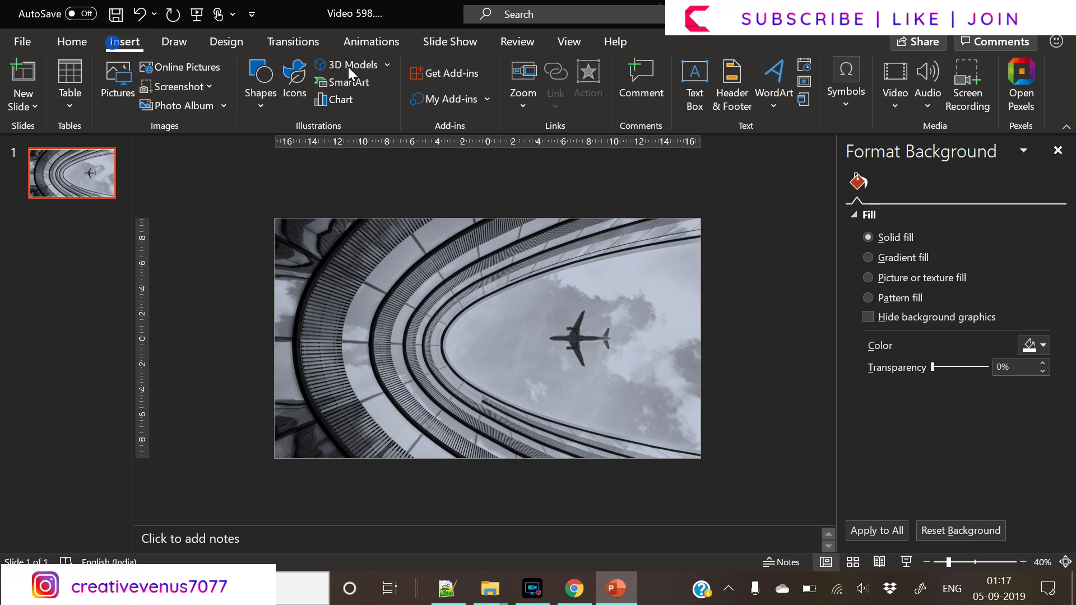
click(259, 105)
click(322, 148)
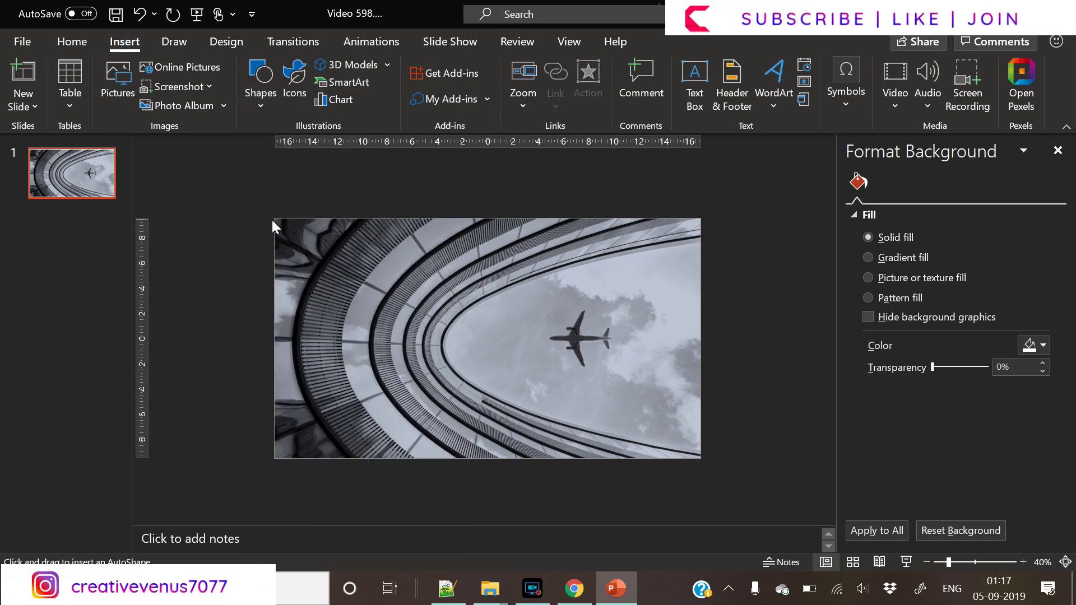
drag(274, 219, 700, 458)
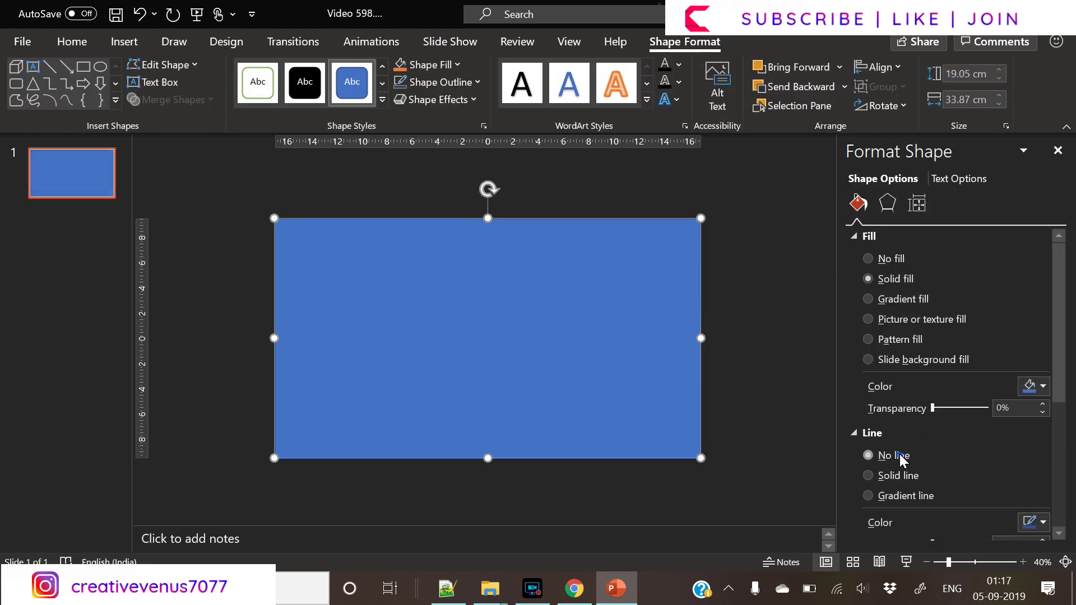
click(900, 454)
click(444, 66)
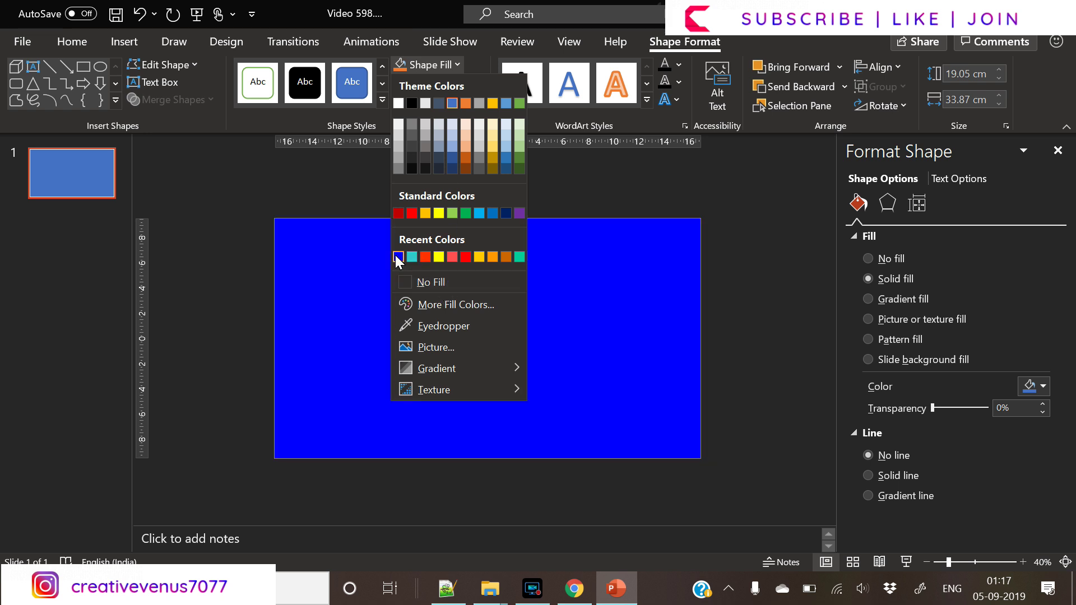
Fill the rectangle white, raise its transparency, and switch it to a gradient fill
click(399, 103)
drag(932, 410, 976, 421)
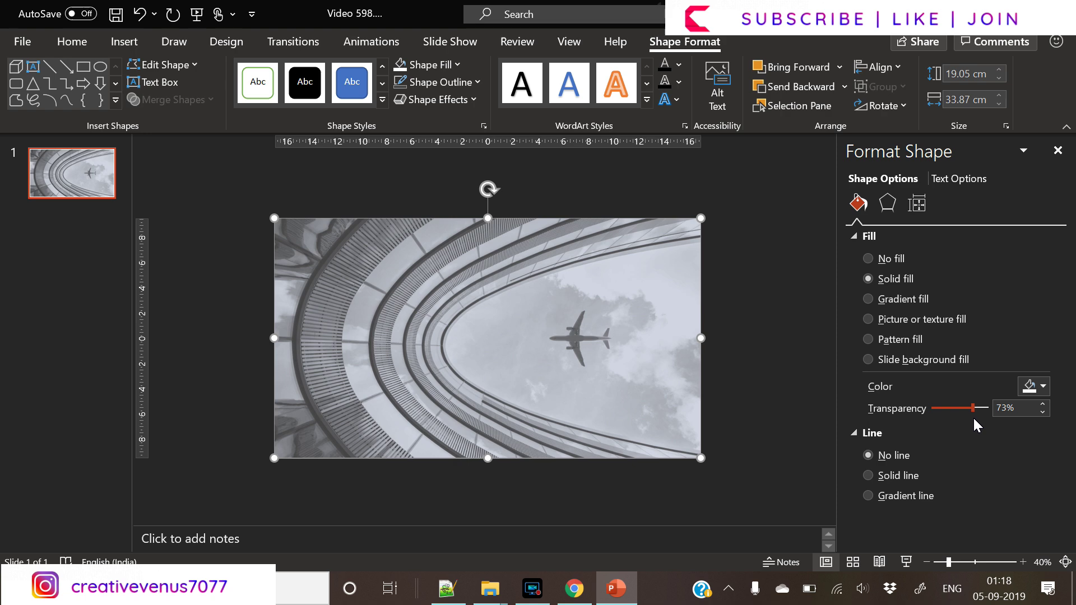
click(901, 298)
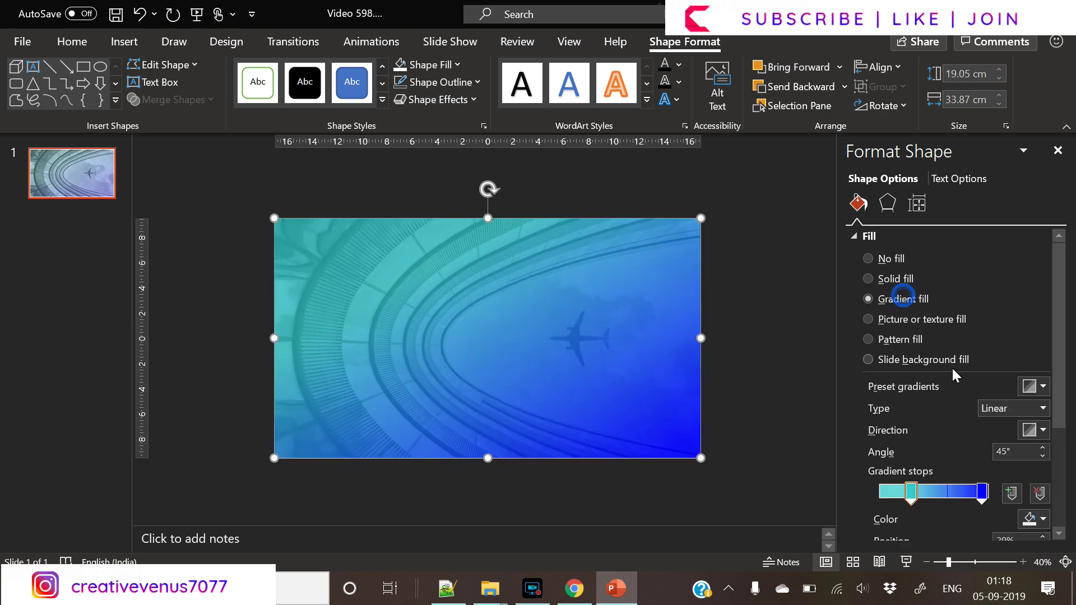
drag(909, 493, 880, 493)
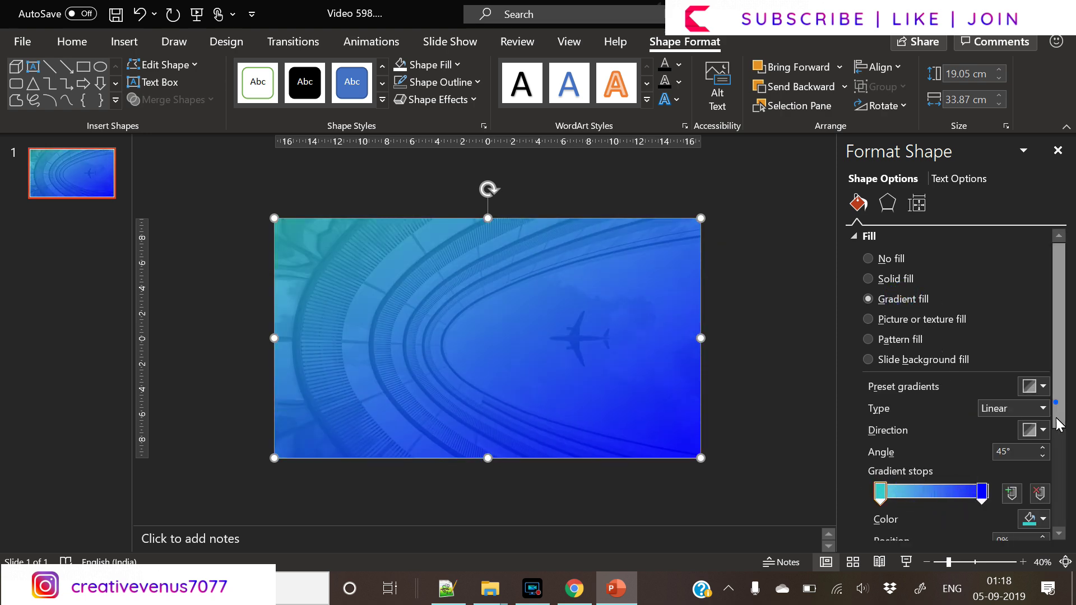
drag(1055, 403, 1038, 455)
Set the gradient stops to bright cyan at the start and dark navy at the end
click(1036, 433)
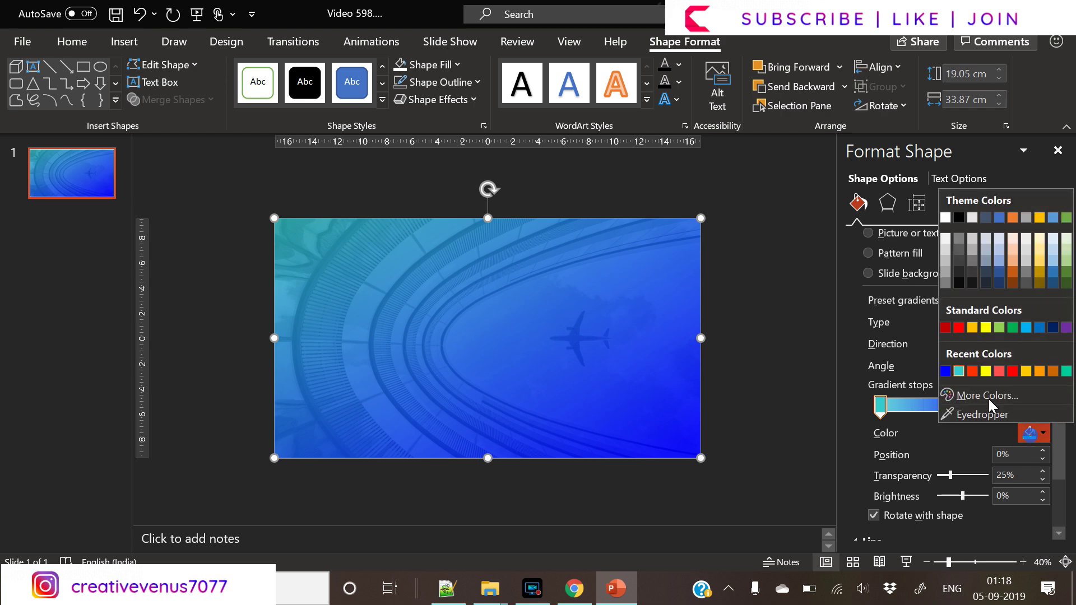
click(952, 392)
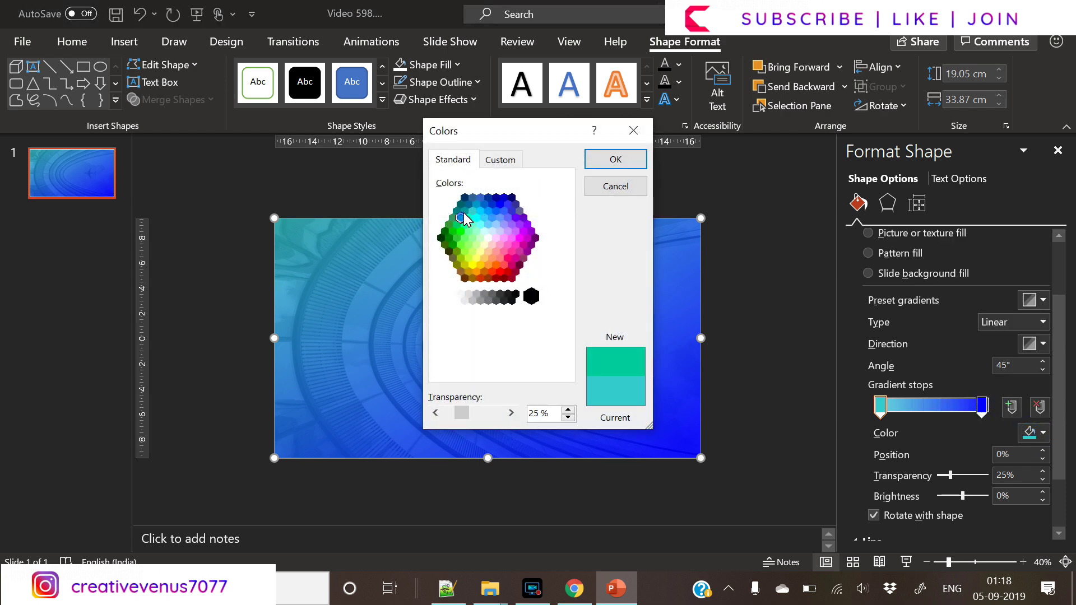
click(616, 159)
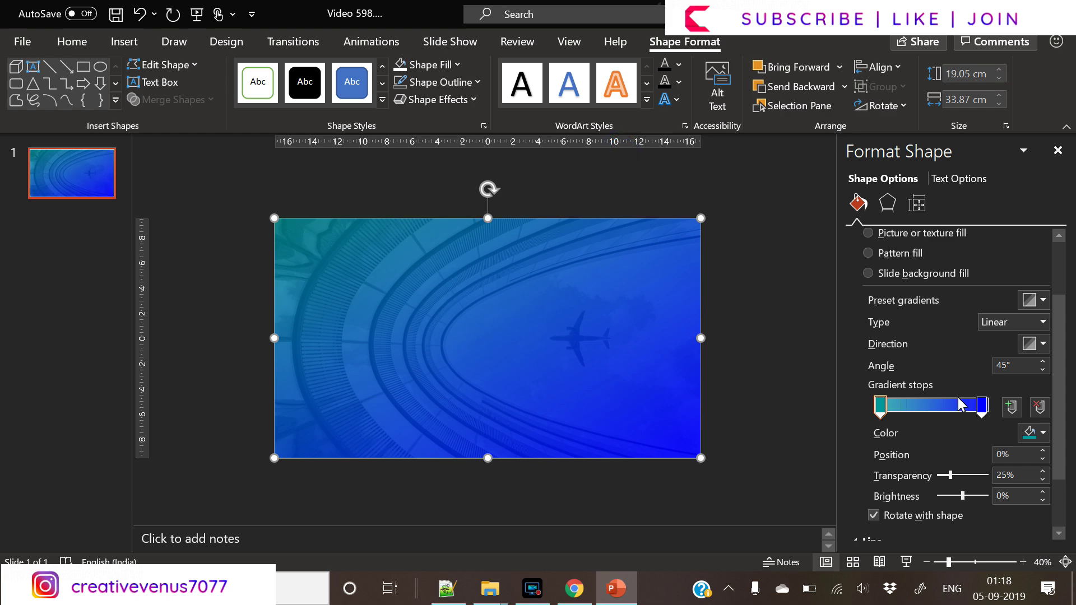
click(1034, 437)
click(955, 396)
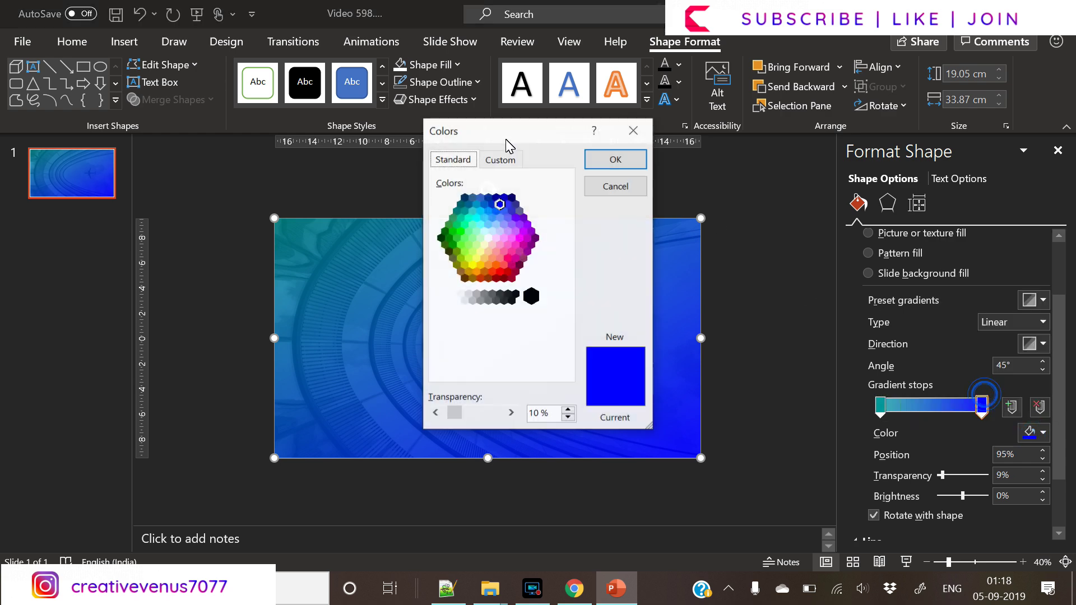
click(616, 160)
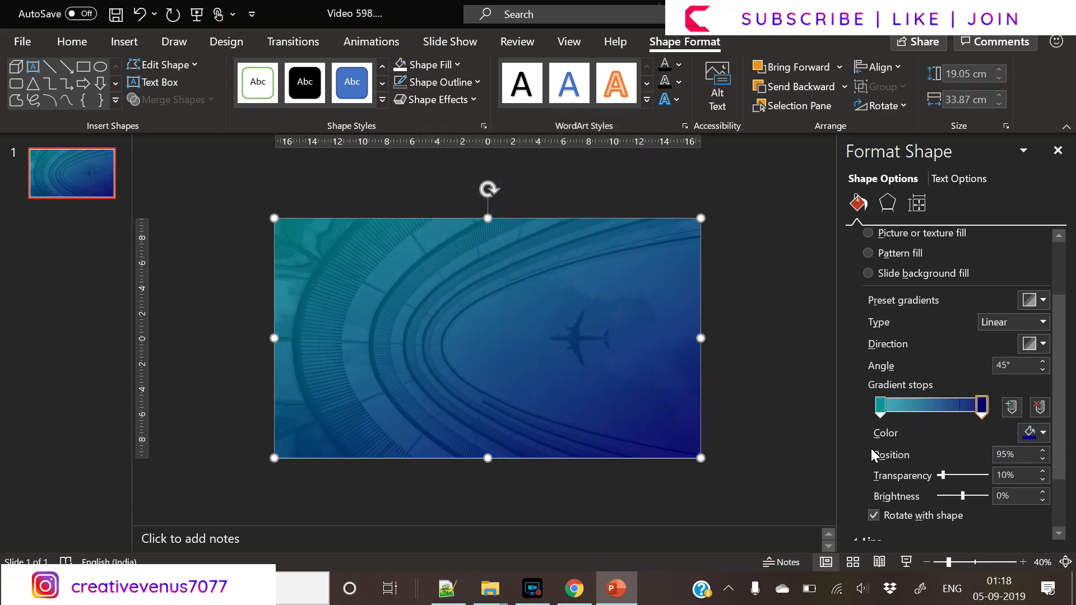
click(1040, 439)
click(995, 398)
click(469, 219)
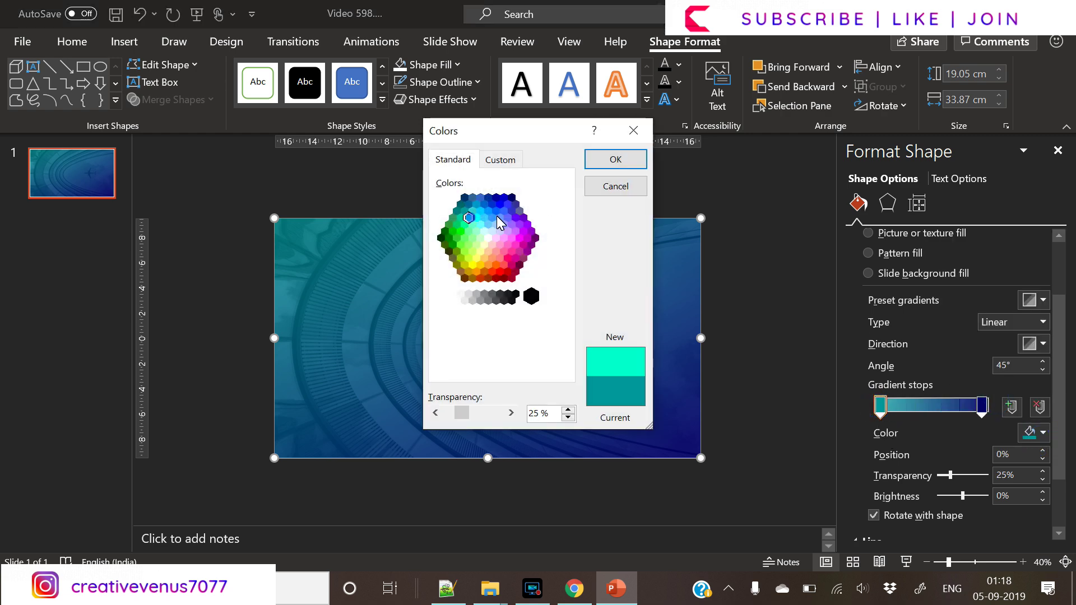
click(615, 160)
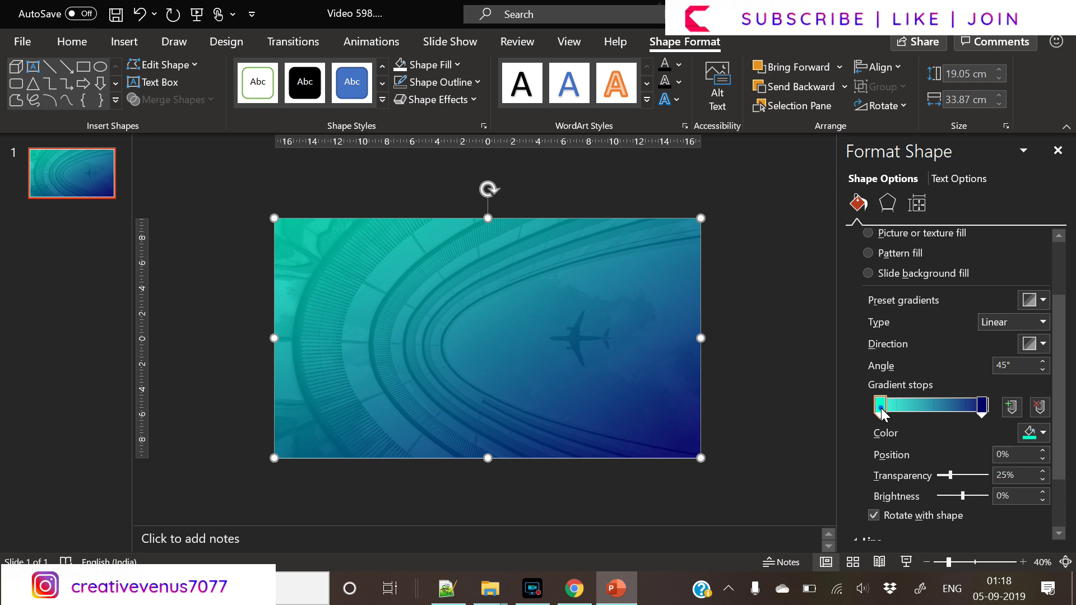
Reposition both gradient stops to widen the teal and push navy to the far end
drag(882, 414, 898, 419)
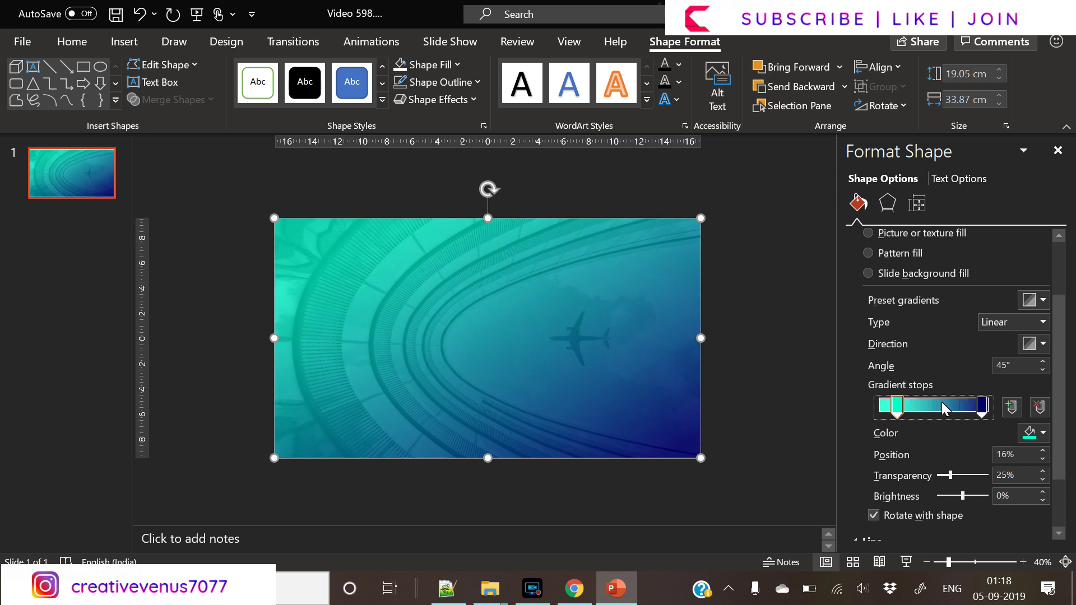
drag(981, 412, 1001, 423)
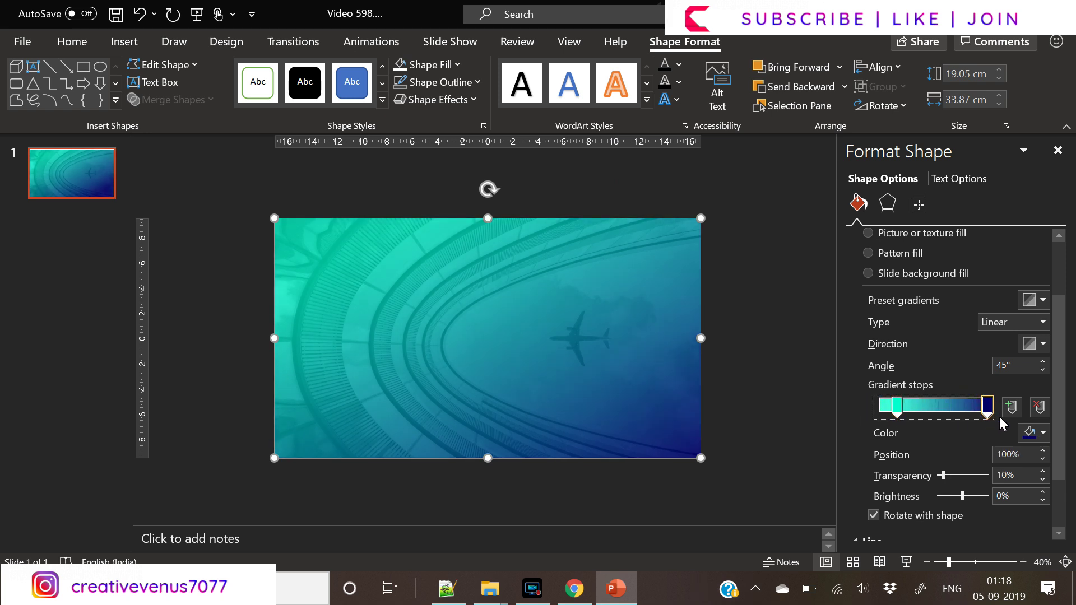
click(723, 355)
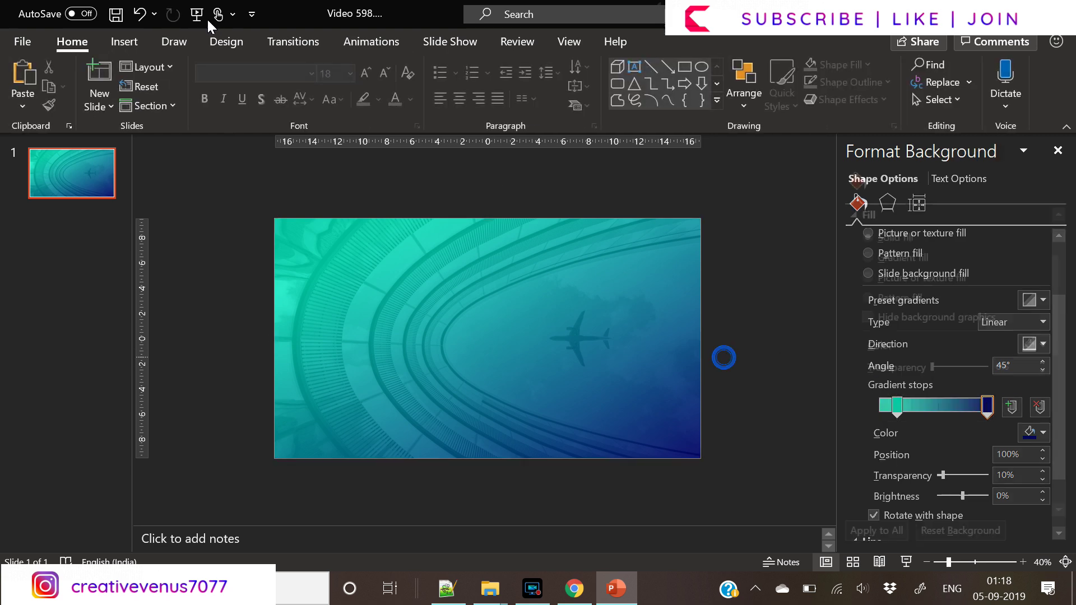
Draw a tall rounded rectangle across the centre of the slide
click(124, 41)
click(258, 106)
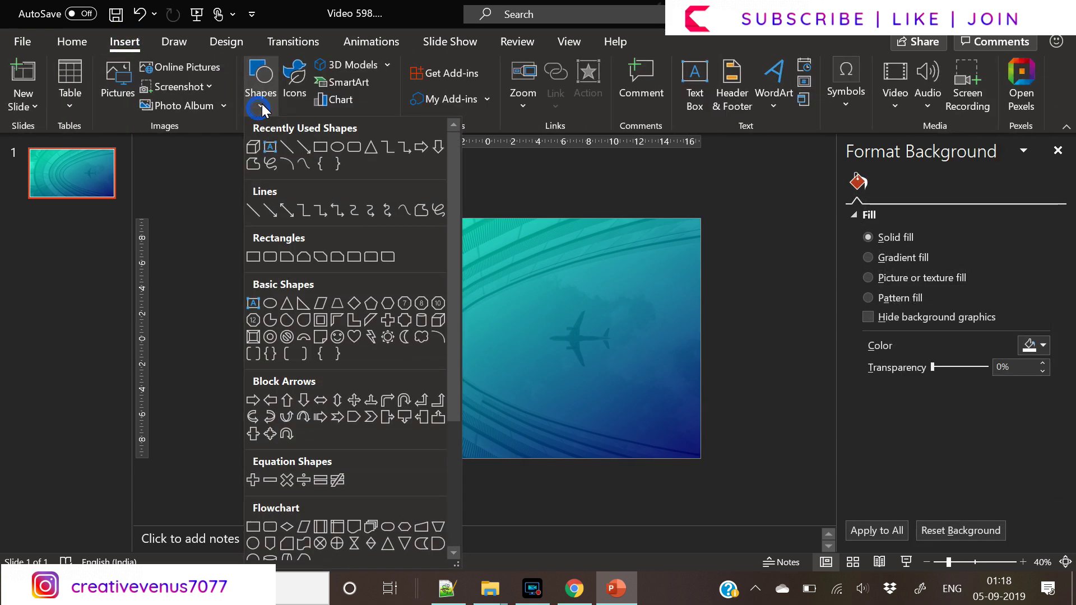
click(356, 149)
mouse_move(424, 195)
mouse_down()
mouse_move(549, 401)
mouse_move(581, 498)
mouse_up()
Lower the overlay's first gradient stop transparency to brighten the teal
click(661, 388)
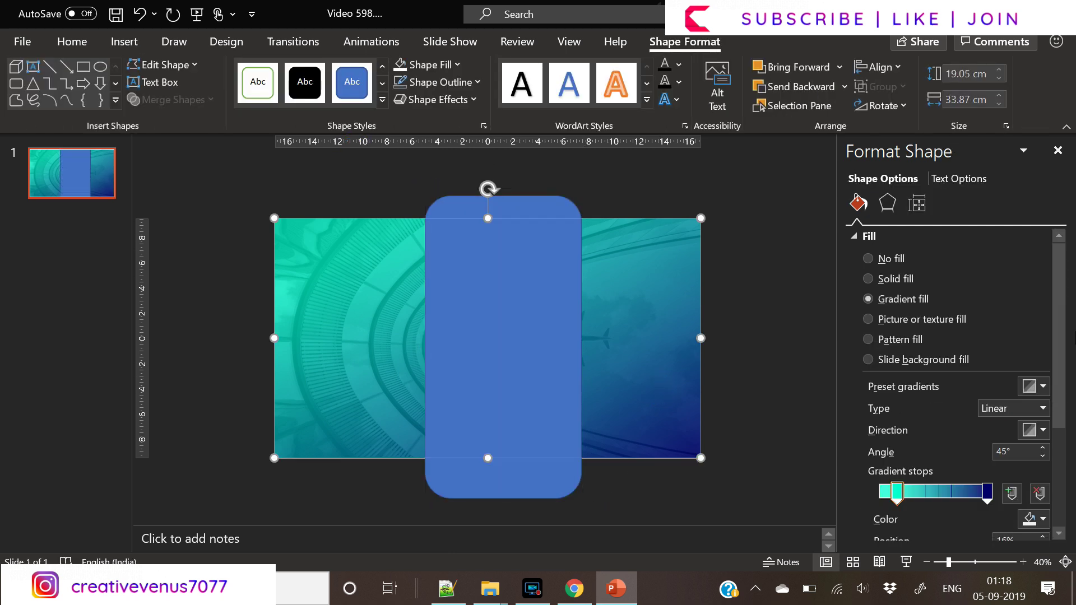
drag(1060, 353, 1060, 413)
drag(949, 466, 943, 468)
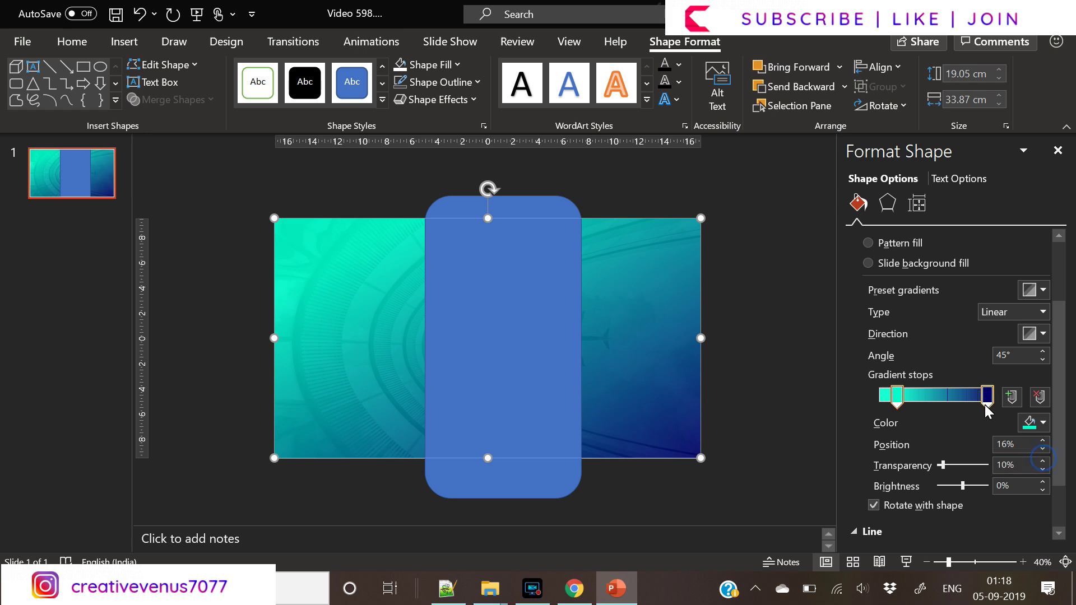
Round the rectangle's ends into a pill and rotate it to 45°
click(489, 348)
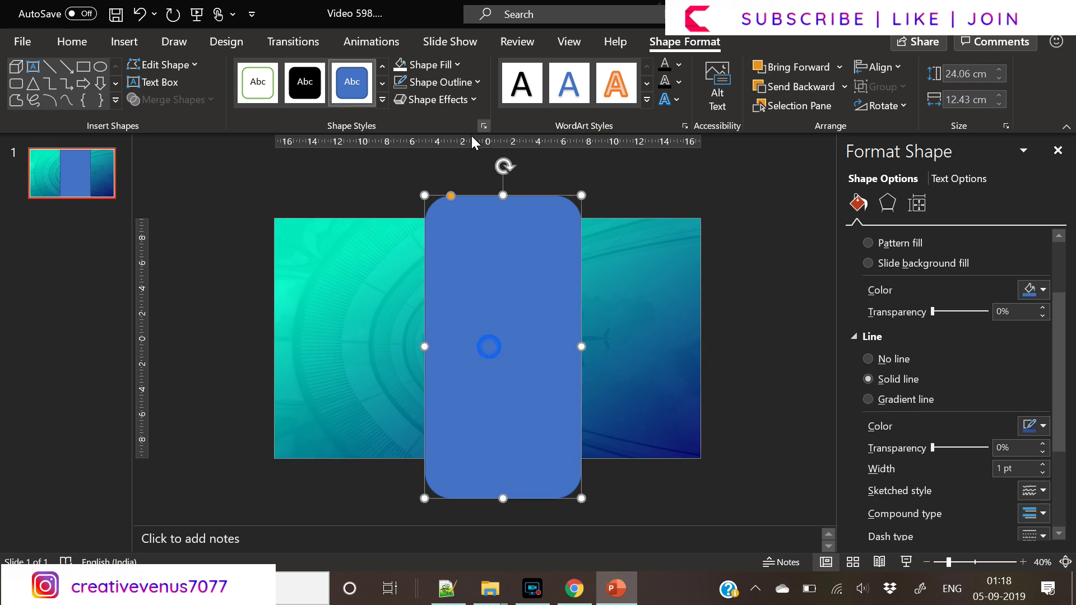
drag(448, 196, 502, 195)
click(897, 103)
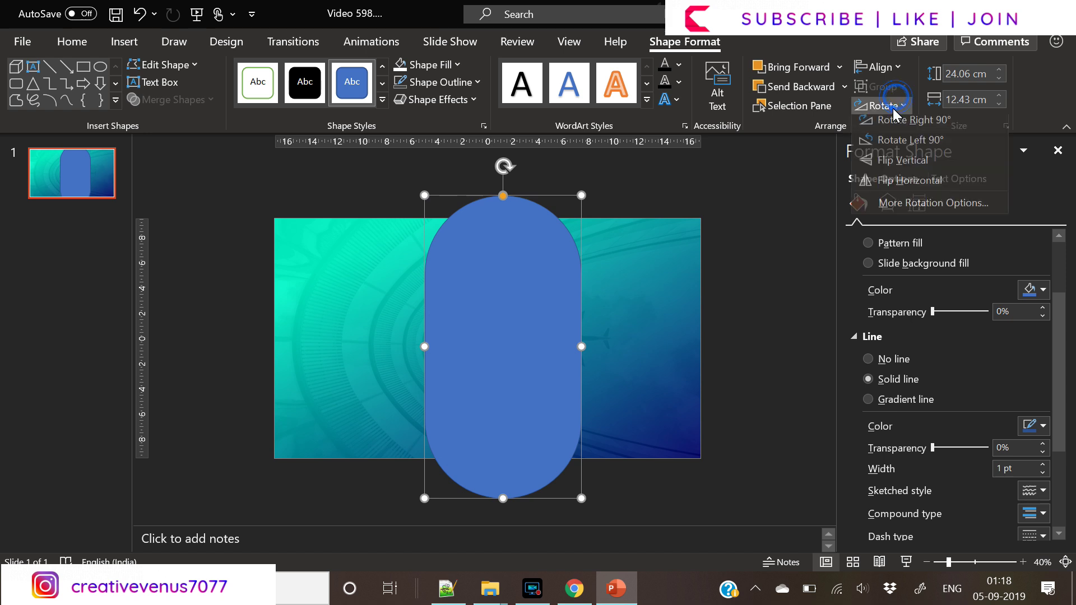
click(903, 203)
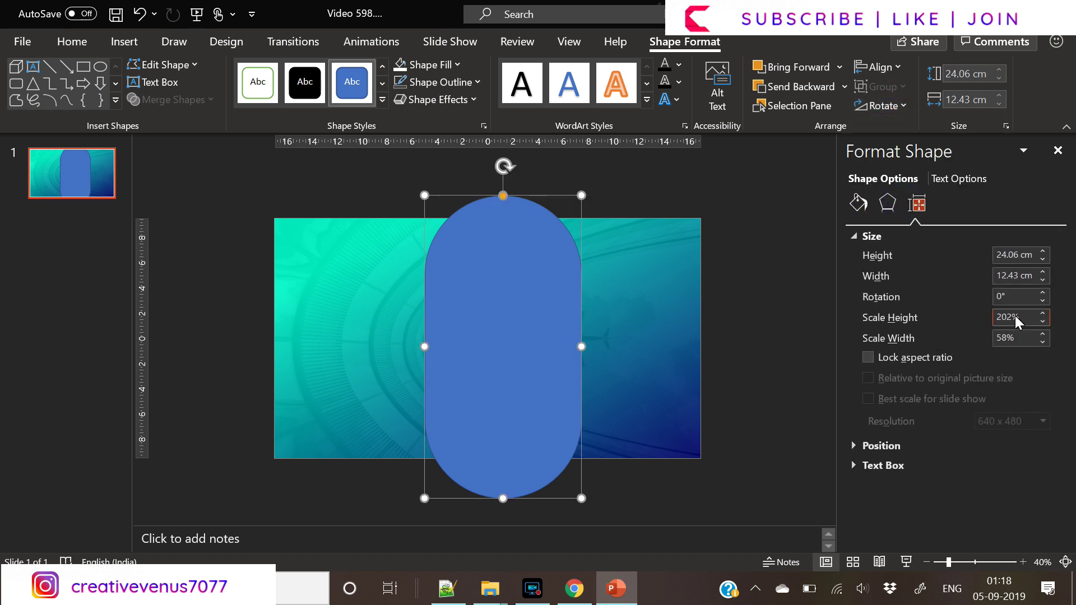
double_click(1011, 297)
text(45)
click(548, 329)
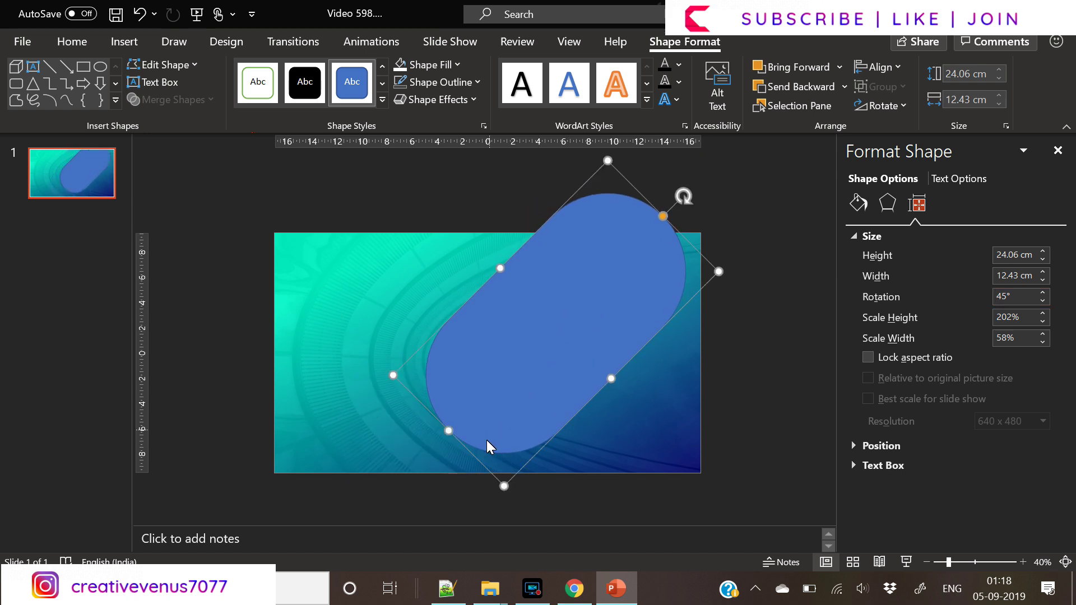
click(476, 500)
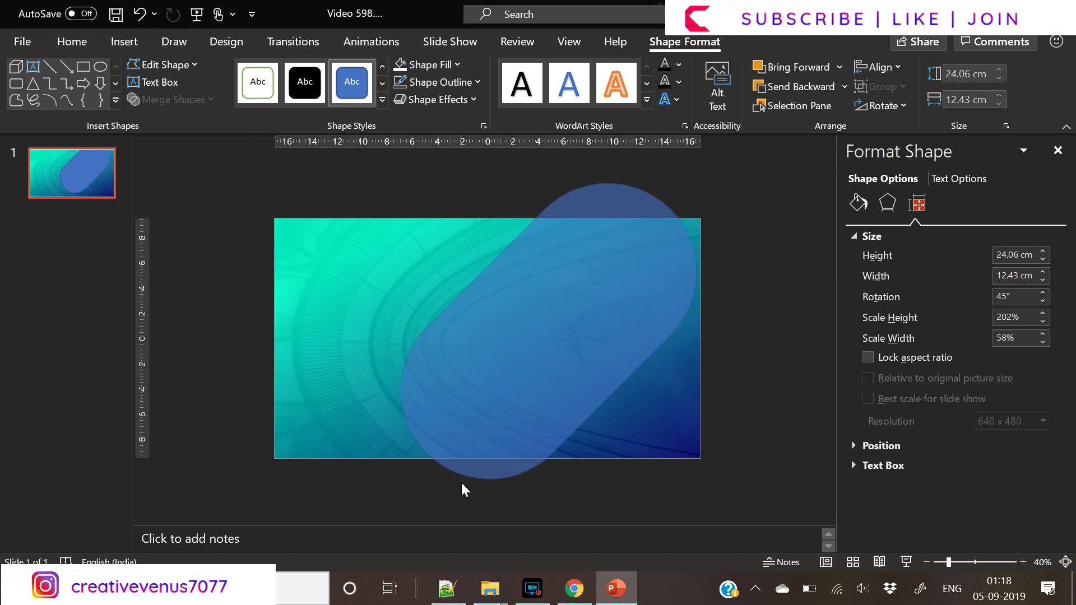
Lengthen and reposition the pill on the slide and remove its outline
click(439, 456)
drag(439, 456, 412, 471)
mouse_move(504, 377)
mouse_down()
mouse_move(478, 382)
mouse_move(499, 388)
mouse_up()
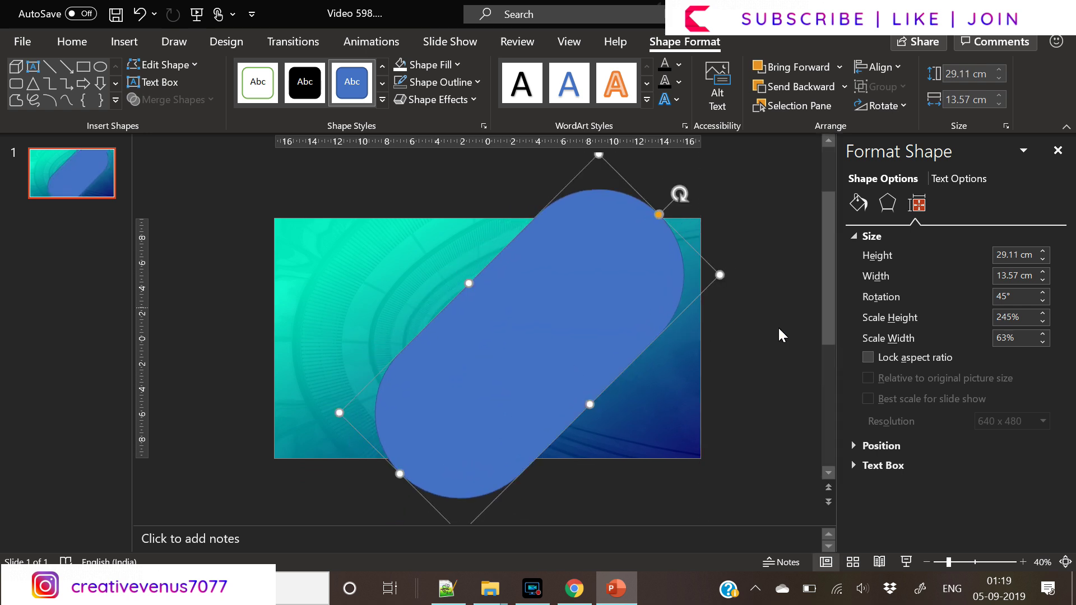
click(858, 203)
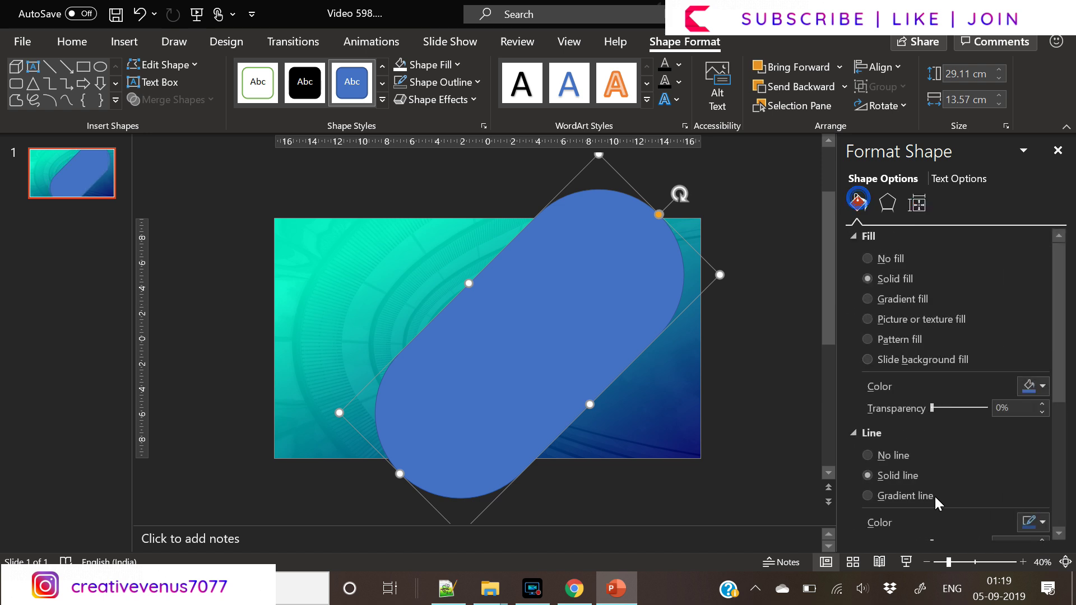
click(891, 456)
Narrow the pill to 11.24 cm wide
drag(590, 405, 530, 383)
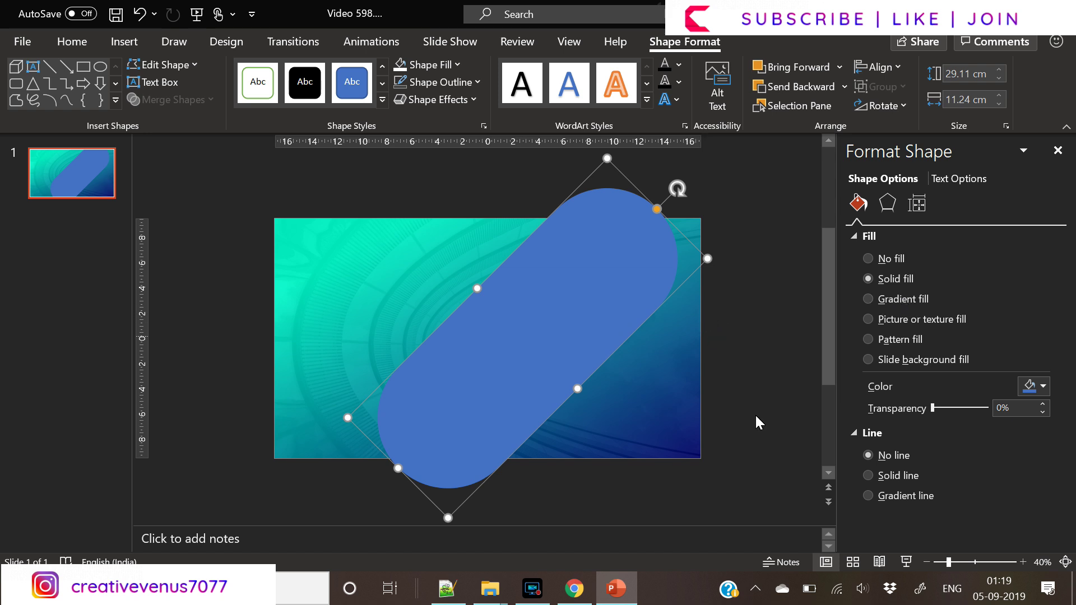
key(ctrl+z)
key(ctrl+y)
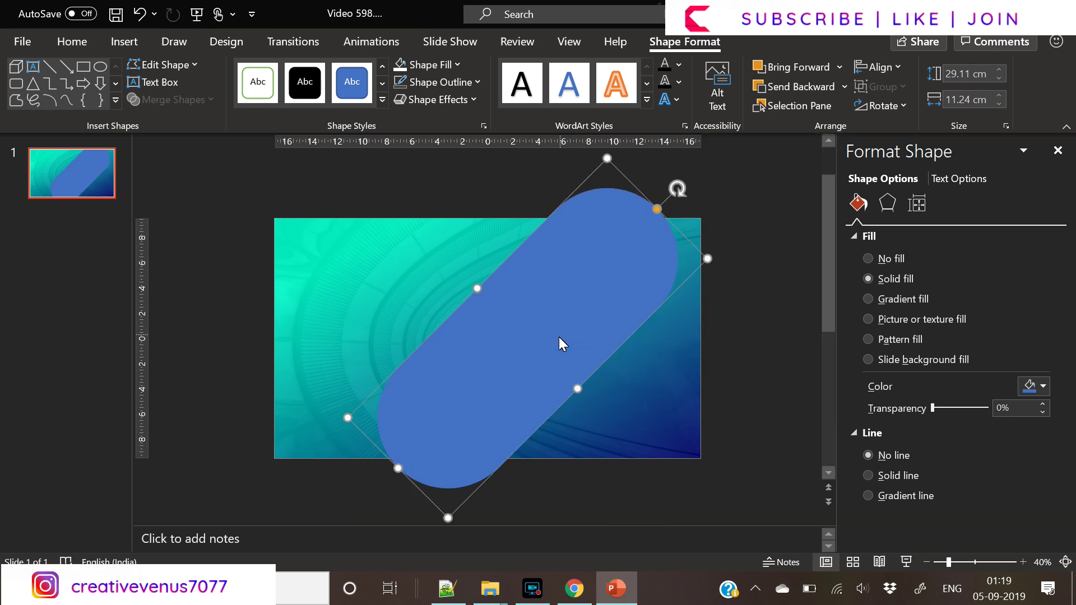
click(384, 510)
drag(307, 509, 741, 219)
Align the pill on the slide using the Align options
click(581, 233)
ctrl+click(392, 235)
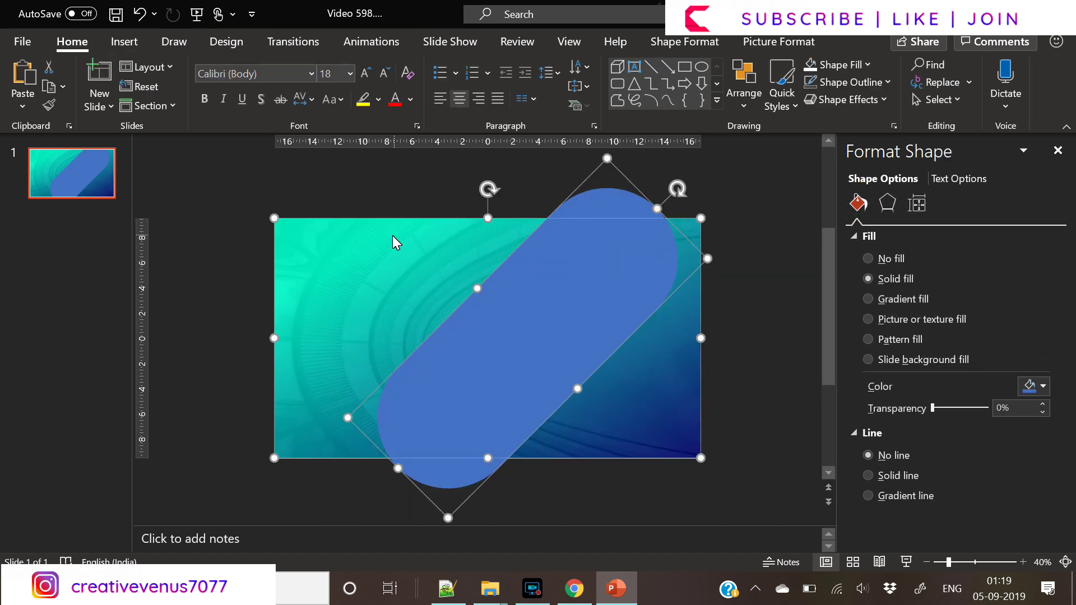
ctrl+click(487, 219)
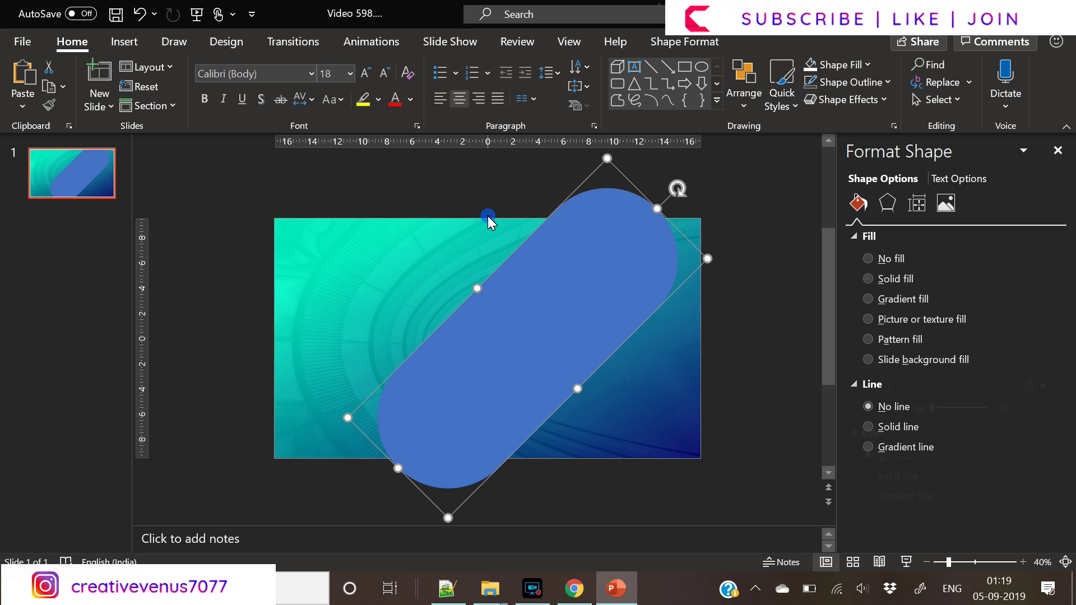
click(711, 42)
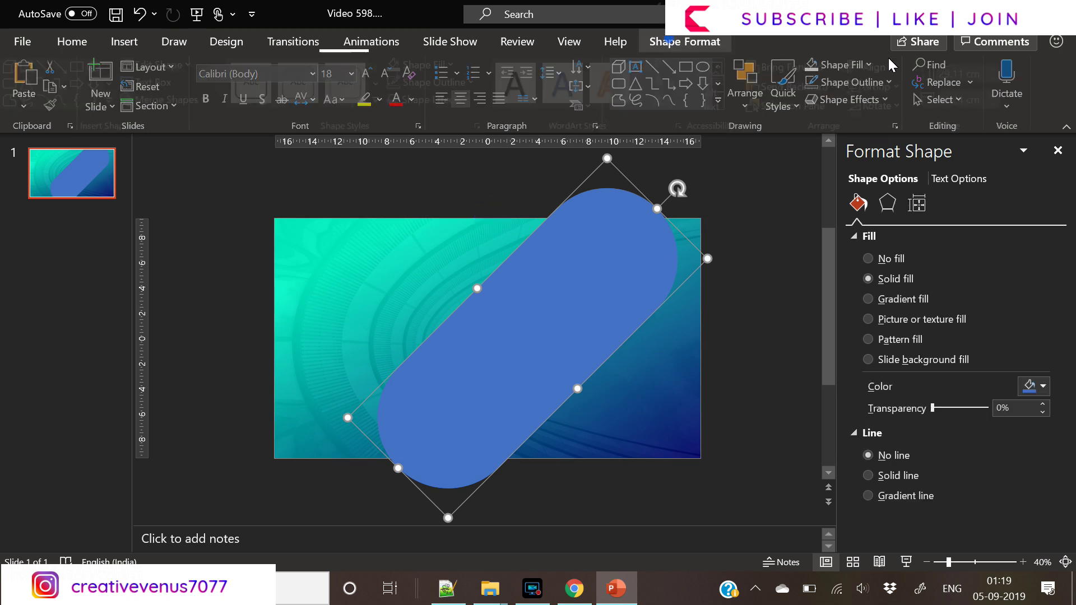
click(877, 67)
click(901, 110)
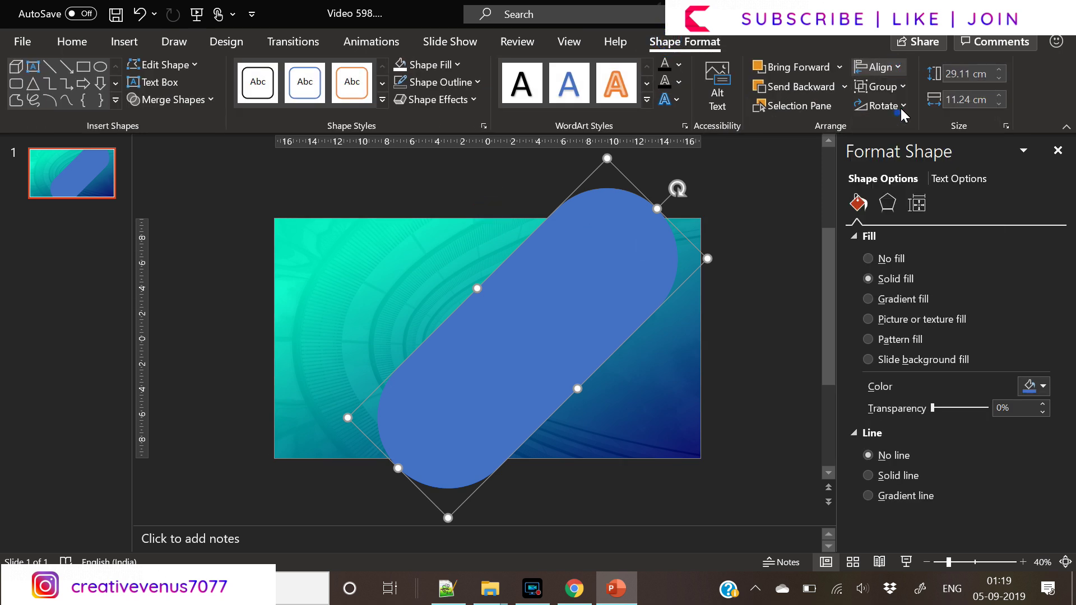
click(877, 67)
click(909, 189)
click(745, 365)
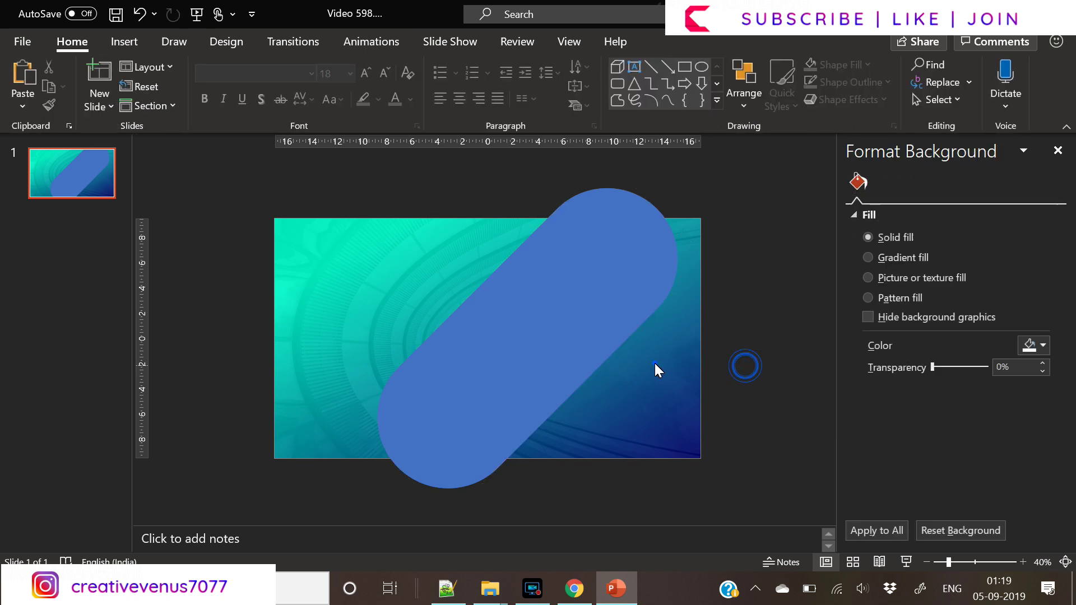
Subtract the pill from the background picture with Merge Shapes
click(631, 355)
ctrl+click(556, 306)
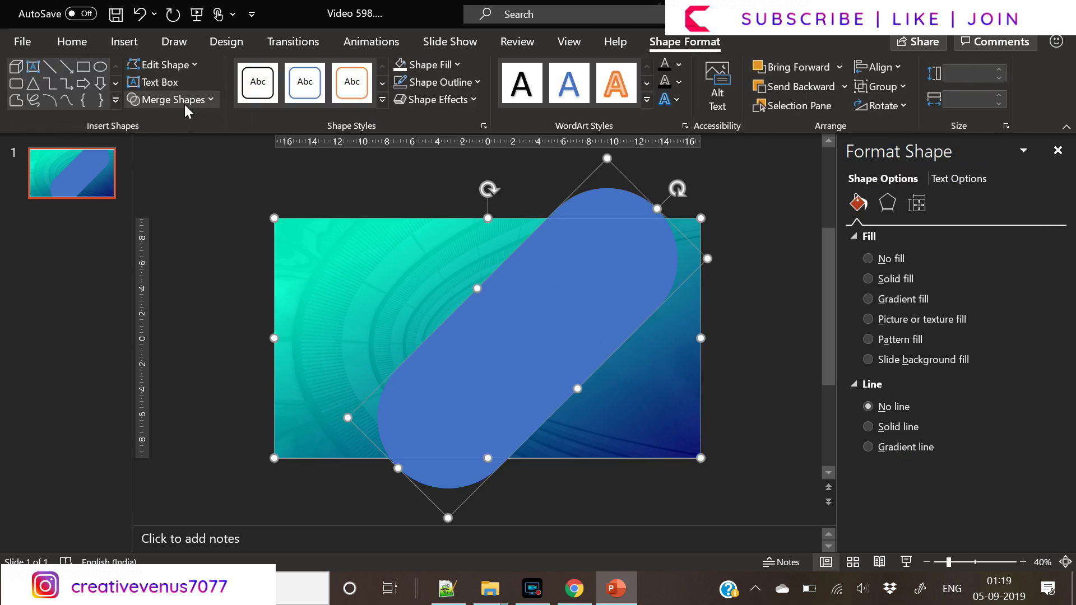
click(184, 103)
click(168, 197)
Give the pill a linear gradient fill reversed to a 225° angle
click(560, 297)
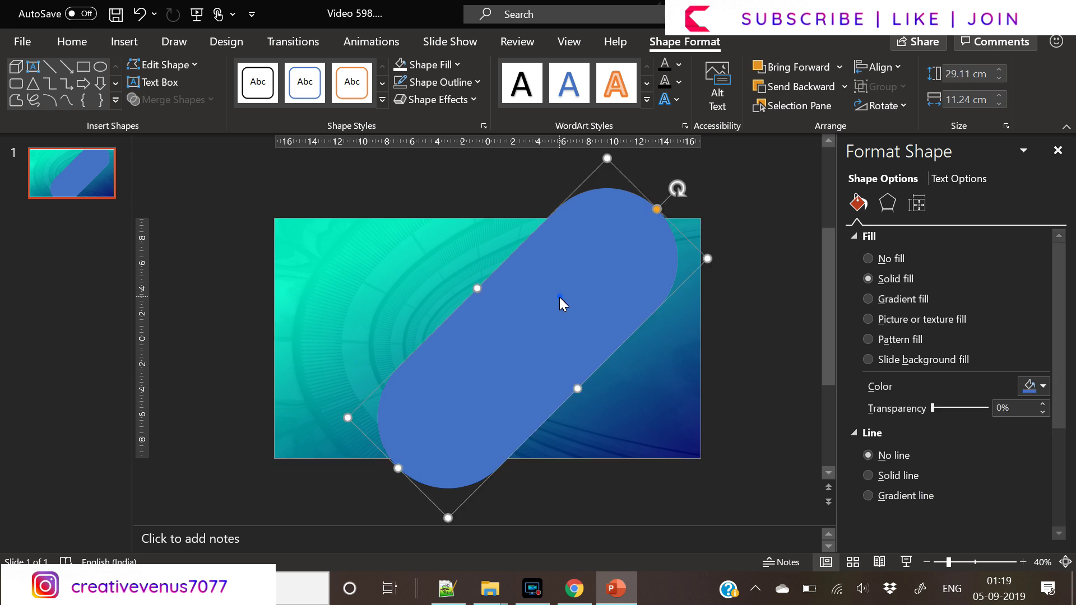
click(883, 300)
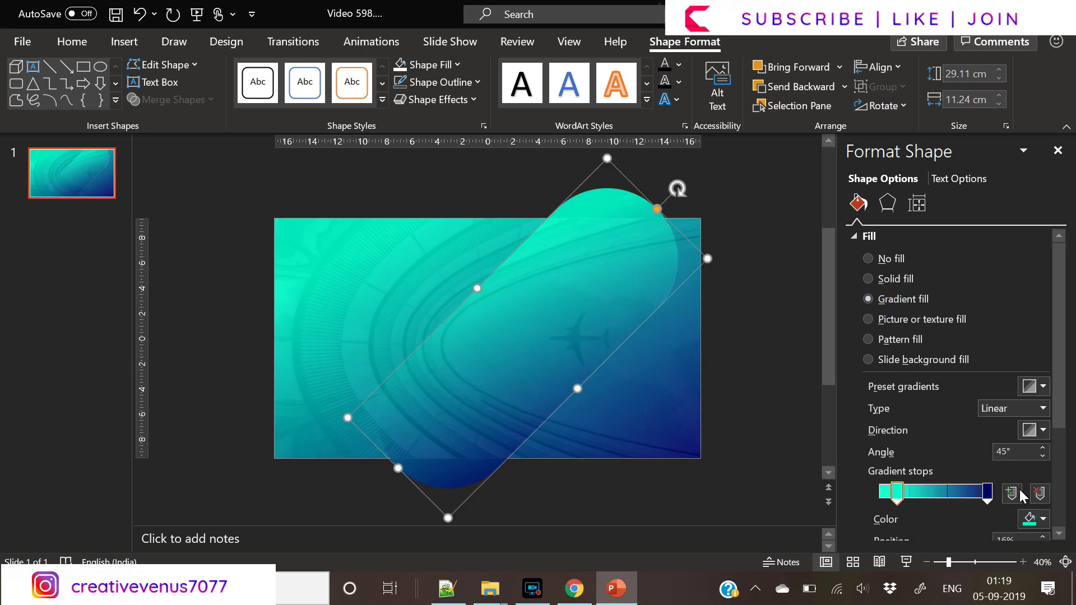
click(1036, 431)
click(940, 520)
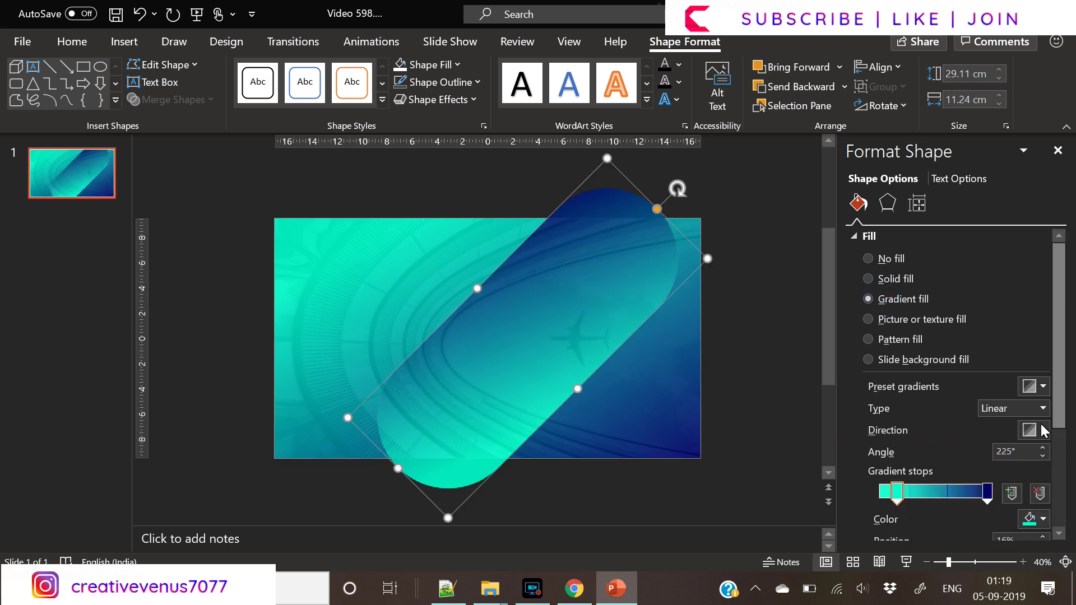
Apply an Inner shadow preset to the pill with 40 pt blur and 23 pt distance
click(887, 203)
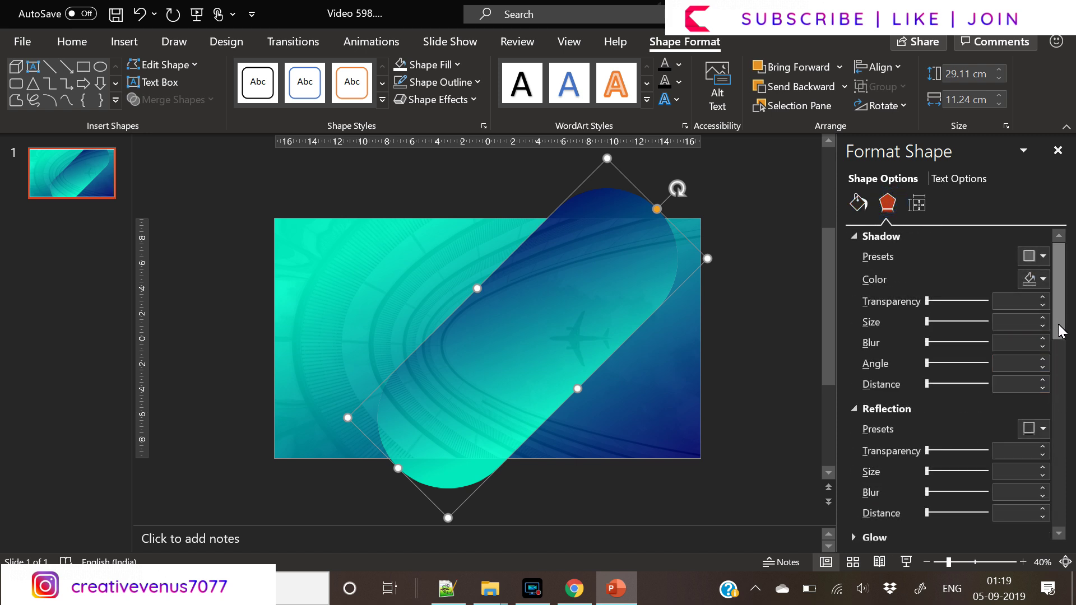
mouse_move(1058, 325)
mouse_down()
mouse_move(1068, 402)
mouse_move(1065, 315)
mouse_up()
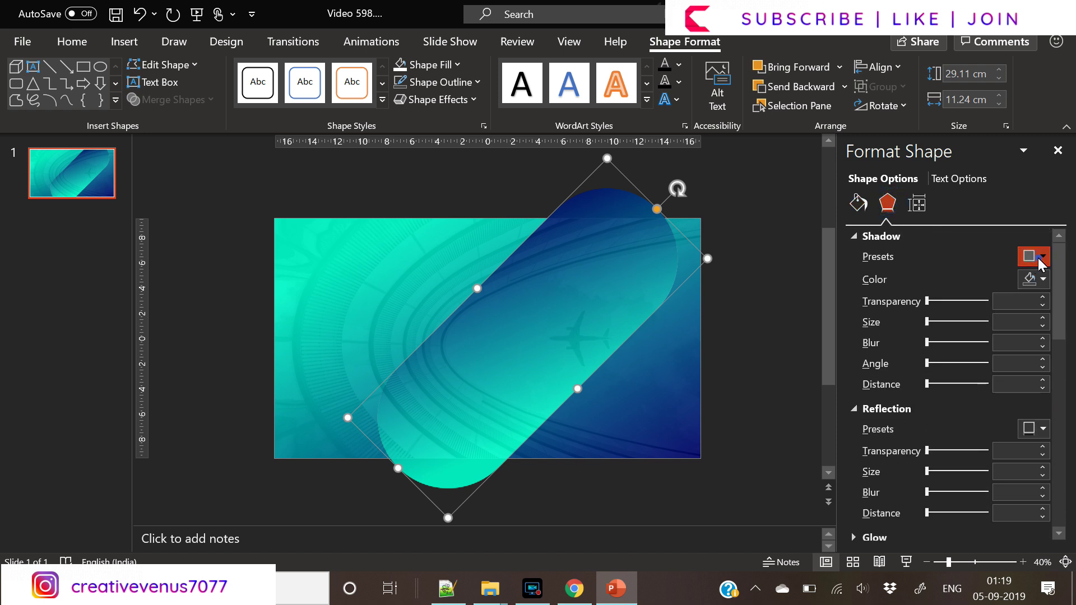
click(1038, 258)
scroll(1064, 469, down, 3)
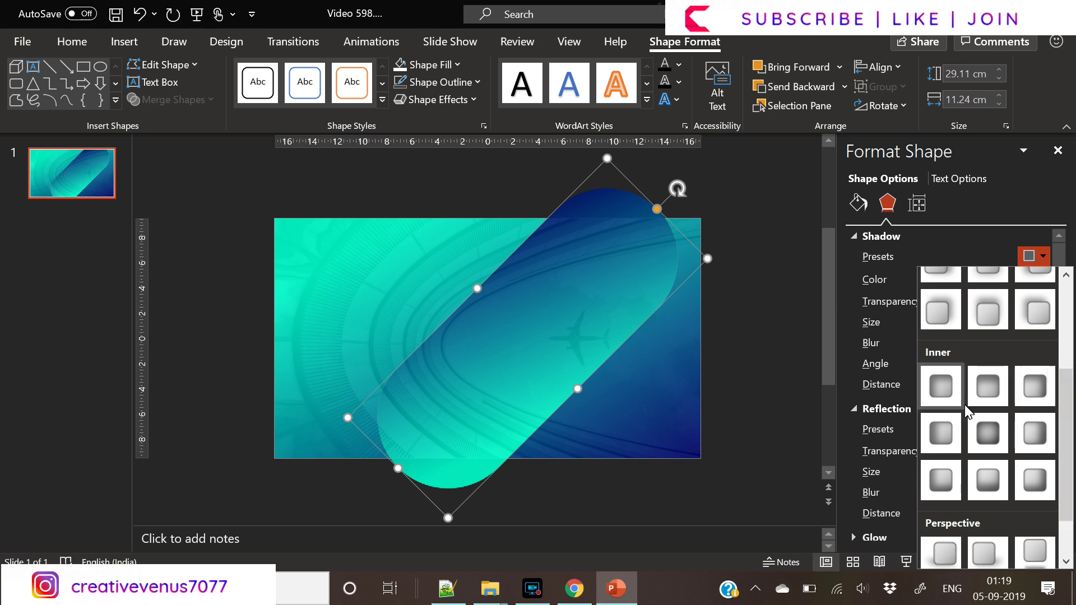
click(1041, 488)
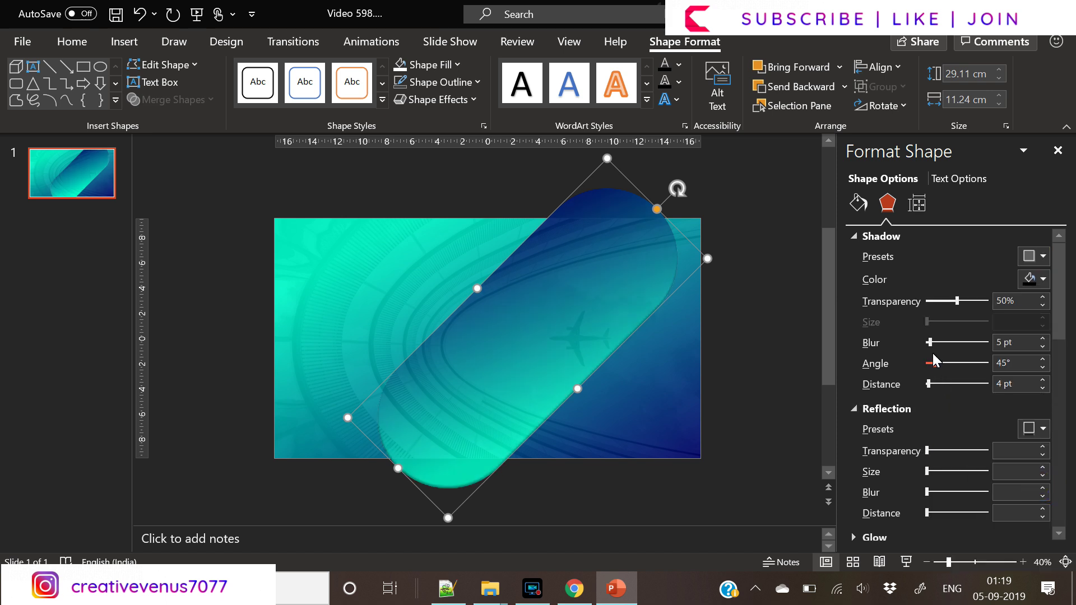
drag(933, 344, 956, 344)
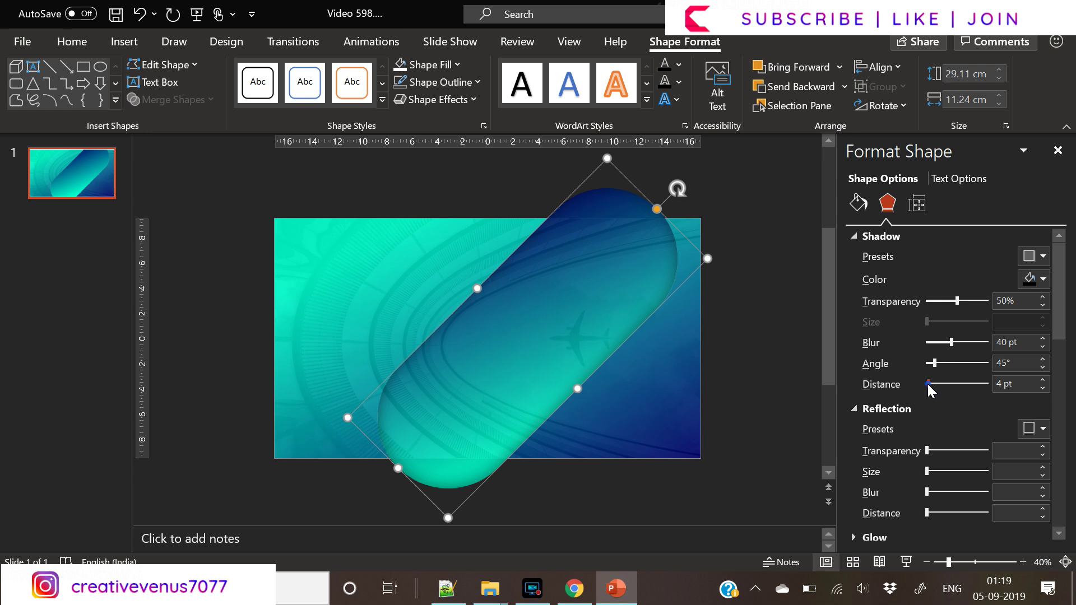
drag(928, 383, 934, 385)
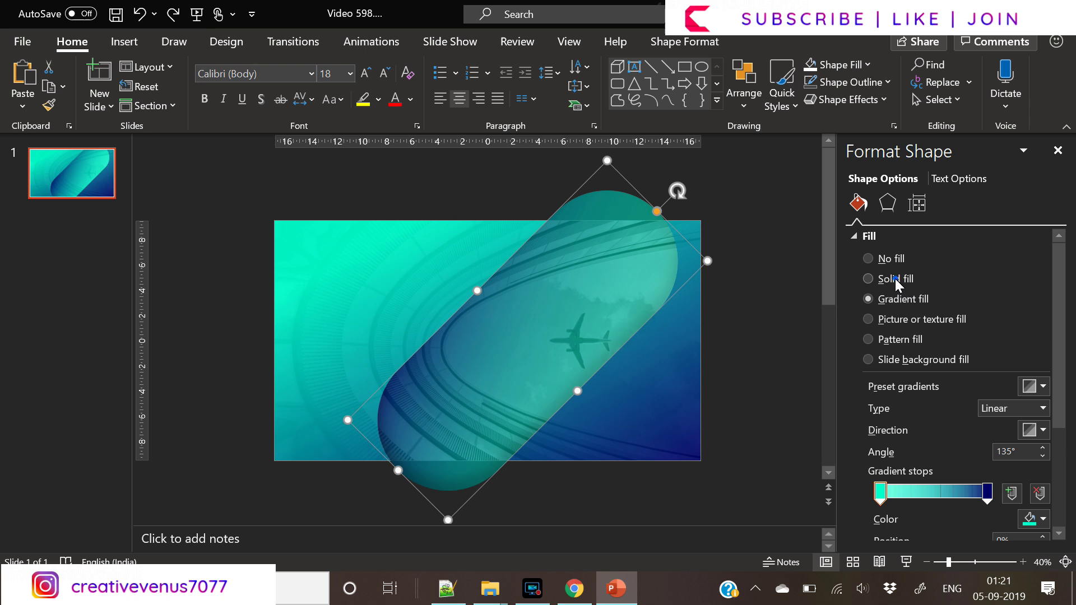
Give the pill a solid white fill at 24% transparency
click(896, 278)
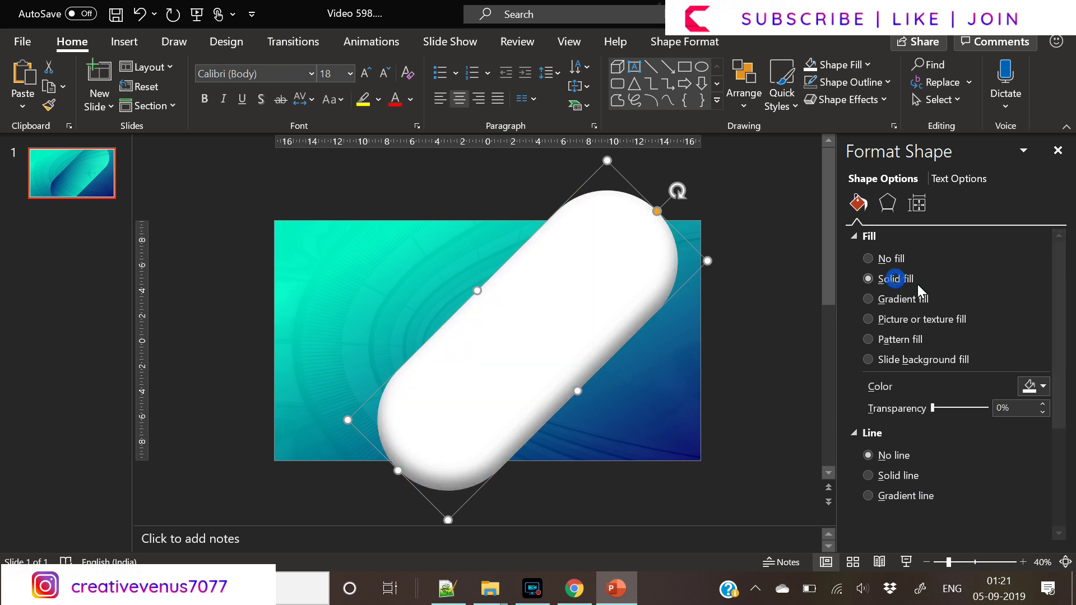
click(936, 407)
drag(936, 407, 949, 408)
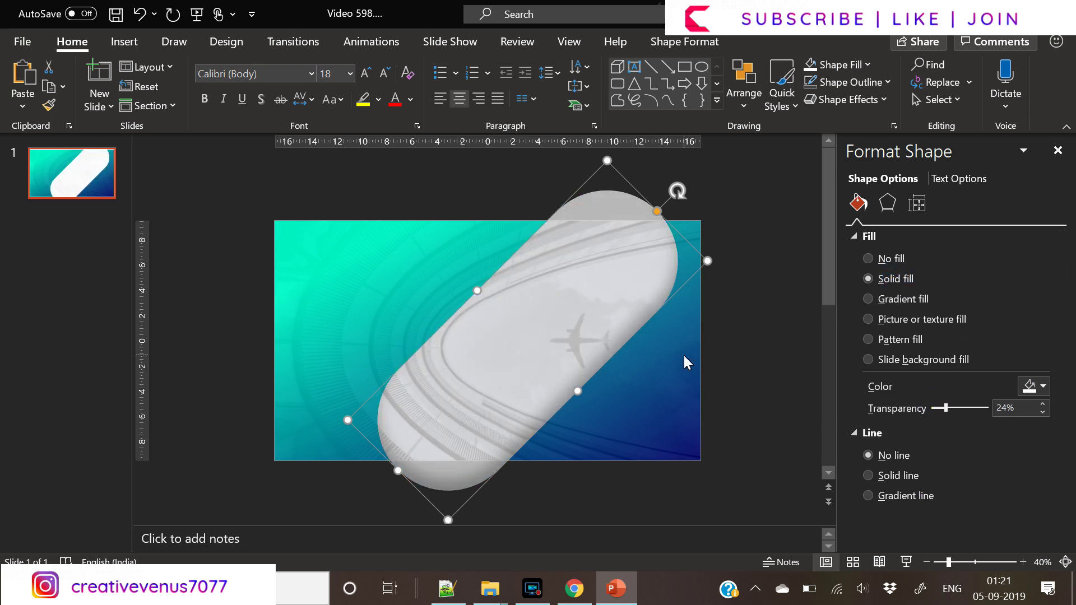
click(740, 401)
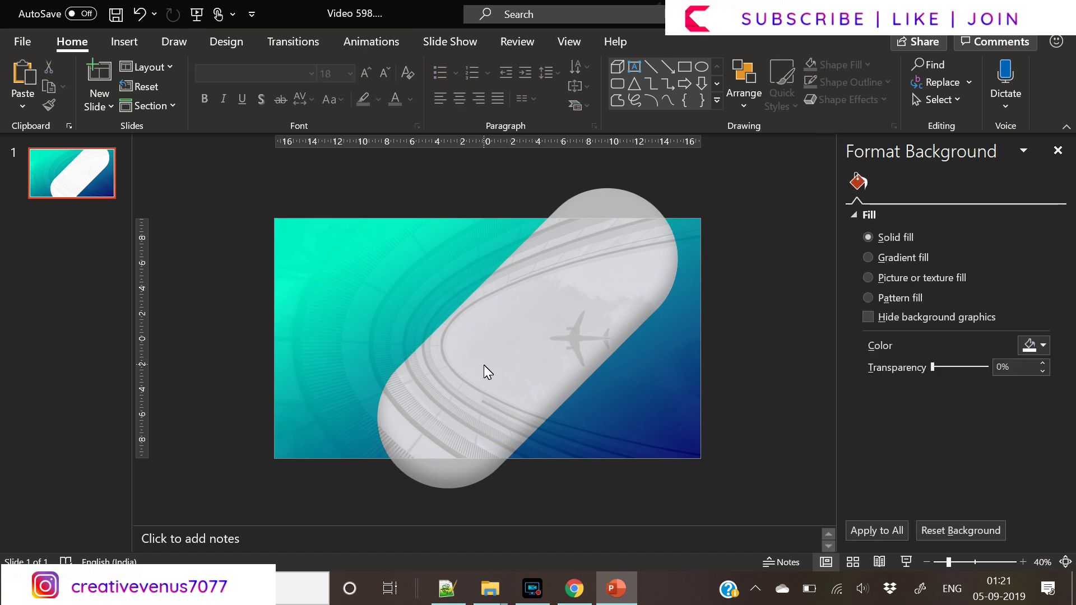
Switch the pill to a gradient fill with both stops set to white
click(125, 40)
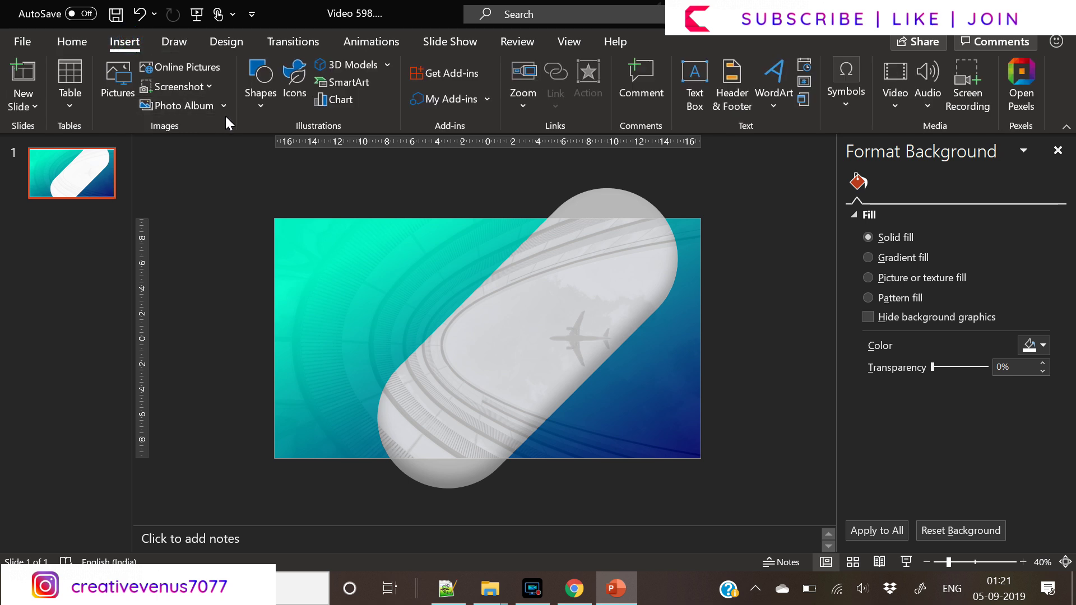
click(539, 334)
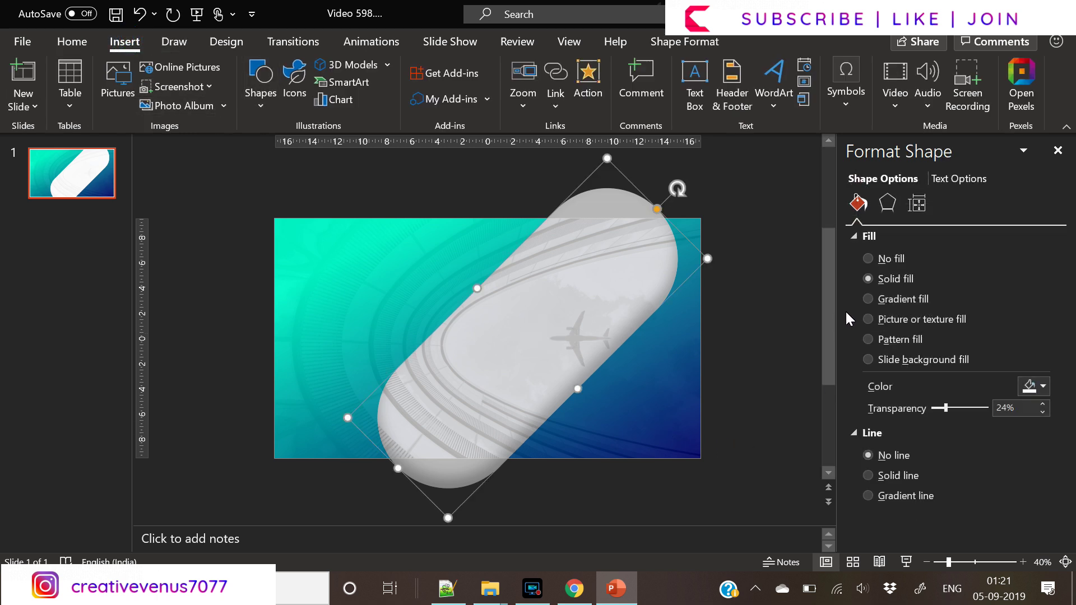
click(900, 300)
click(1034, 519)
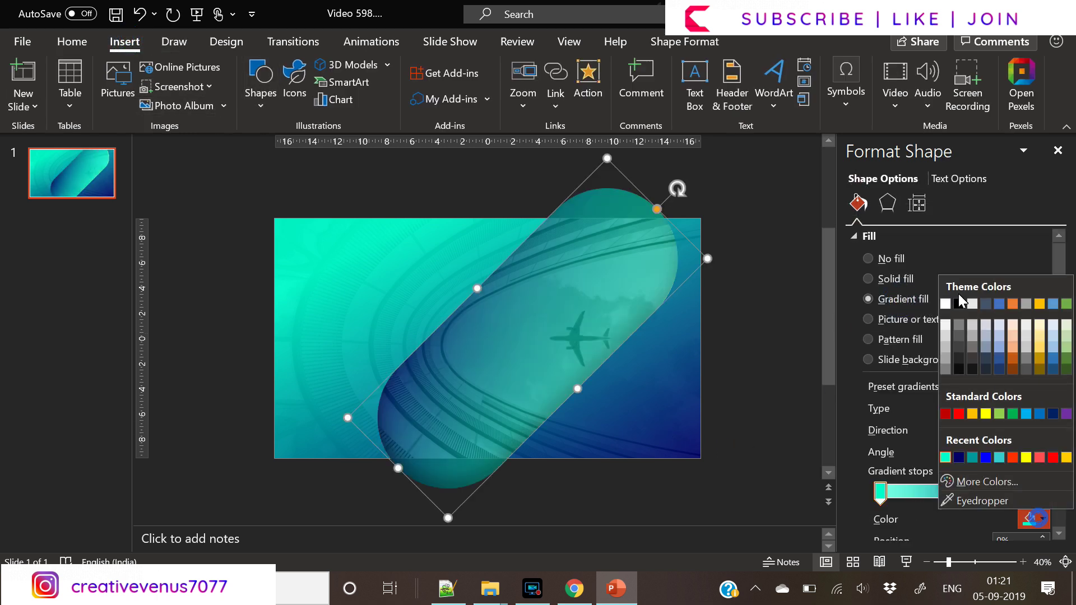
click(948, 300)
click(988, 492)
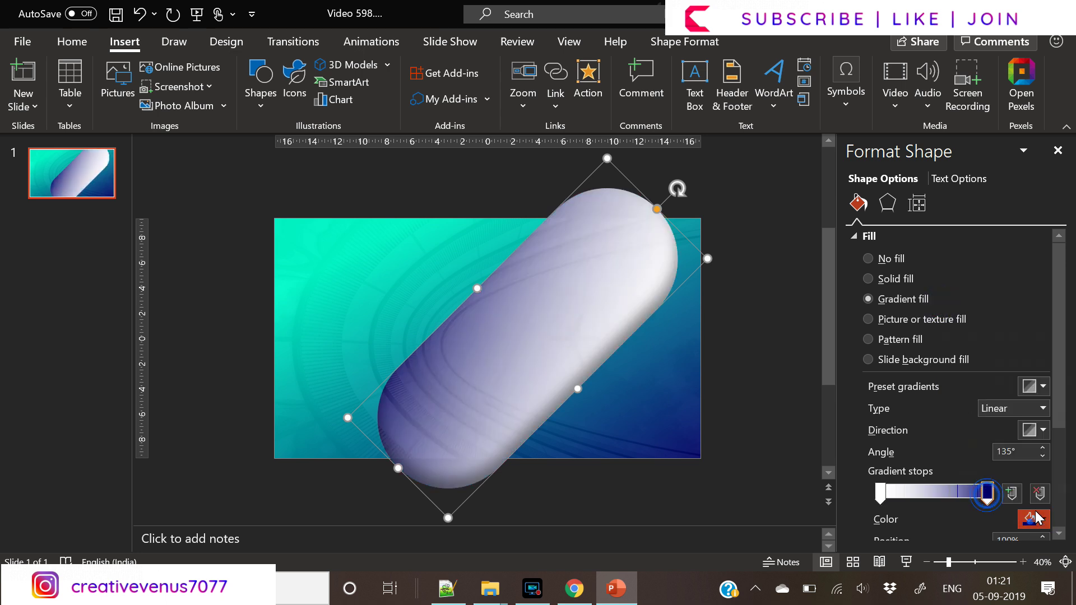
click(1034, 520)
click(944, 302)
Make the end stop 20% transparent and keep the first stop at 0%
drag(1059, 337, 1059, 382)
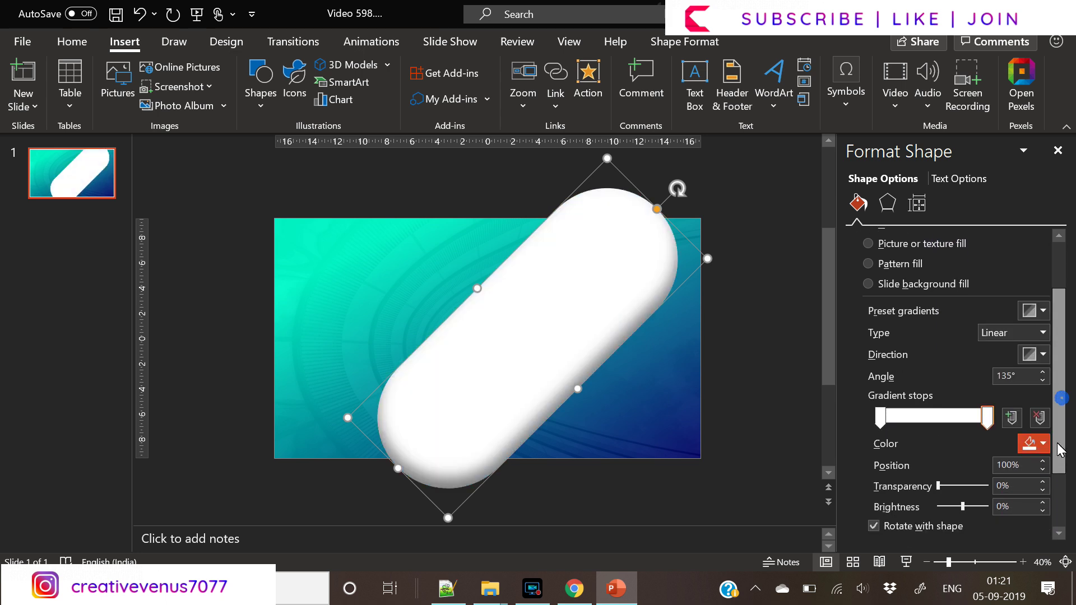
drag(940, 487, 951, 488)
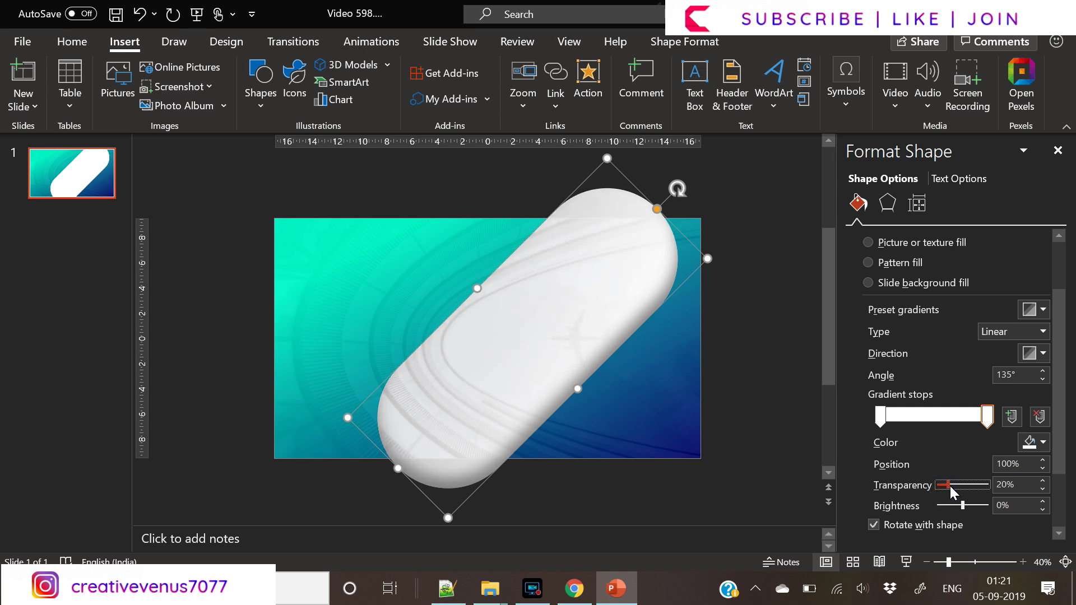
click(879, 419)
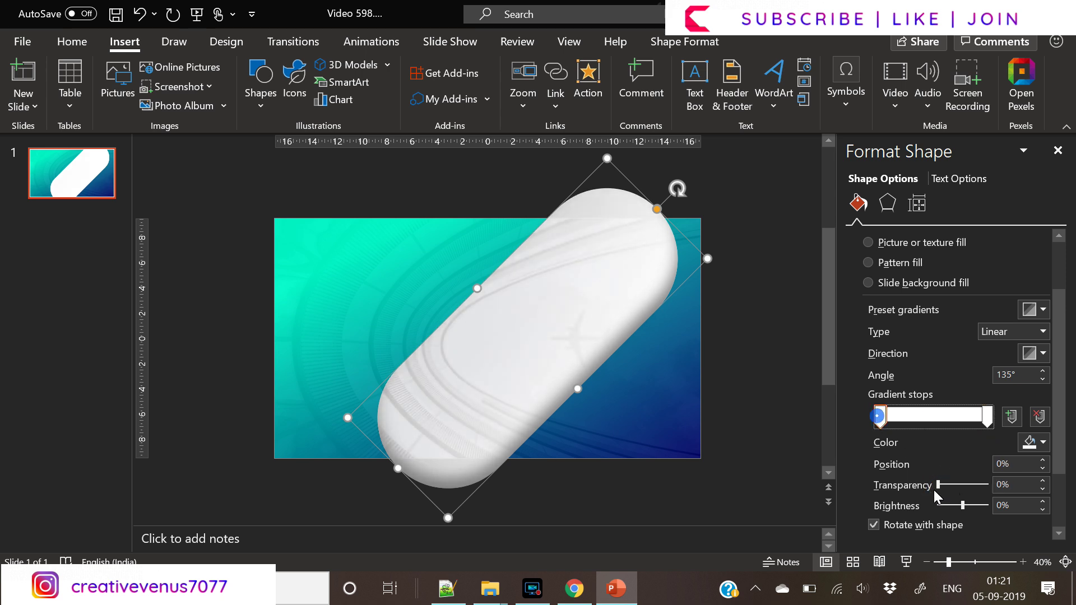
mouse_move(944, 486)
mouse_down()
mouse_move(959, 486)
mouse_move(950, 491)
mouse_up()
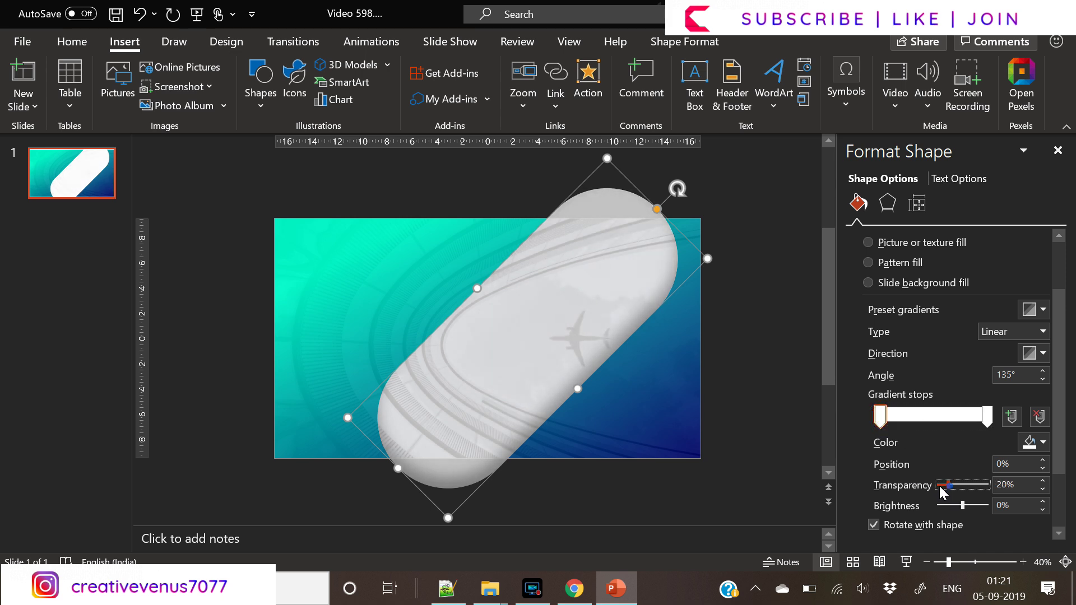
drag(947, 486, 899, 489)
Set the gradient to Linear Down and fade its end to about 72% transparency
click(1041, 353)
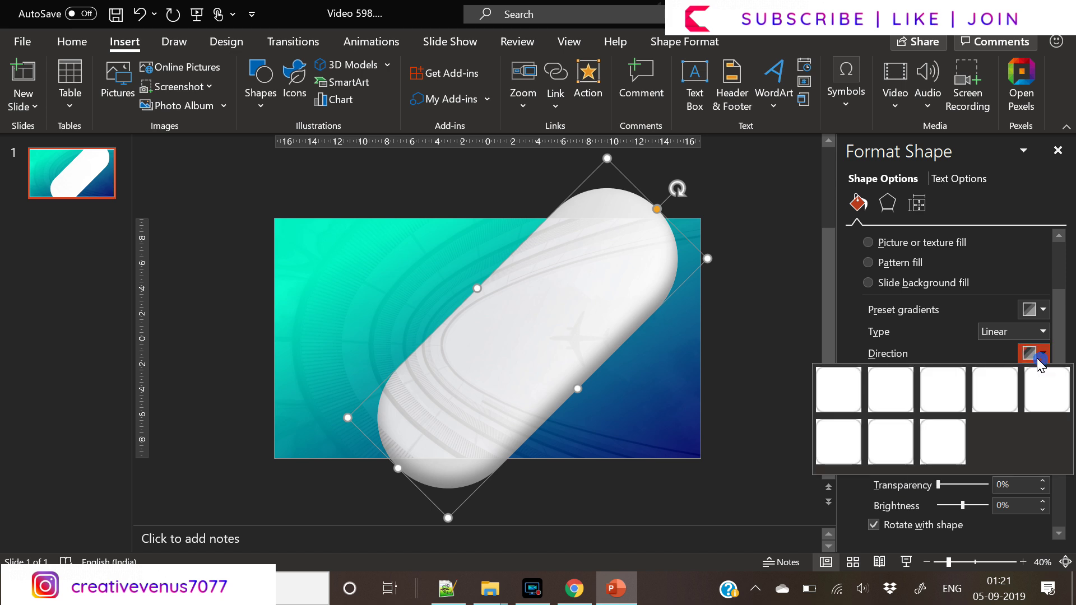
click(946, 399)
click(1041, 353)
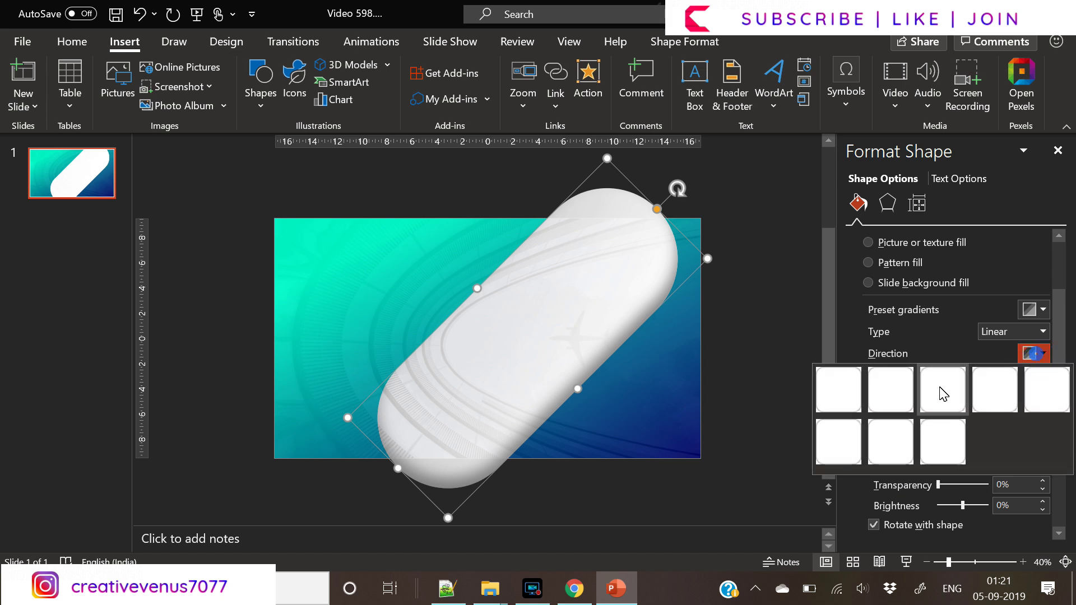
click(896, 395)
click(988, 417)
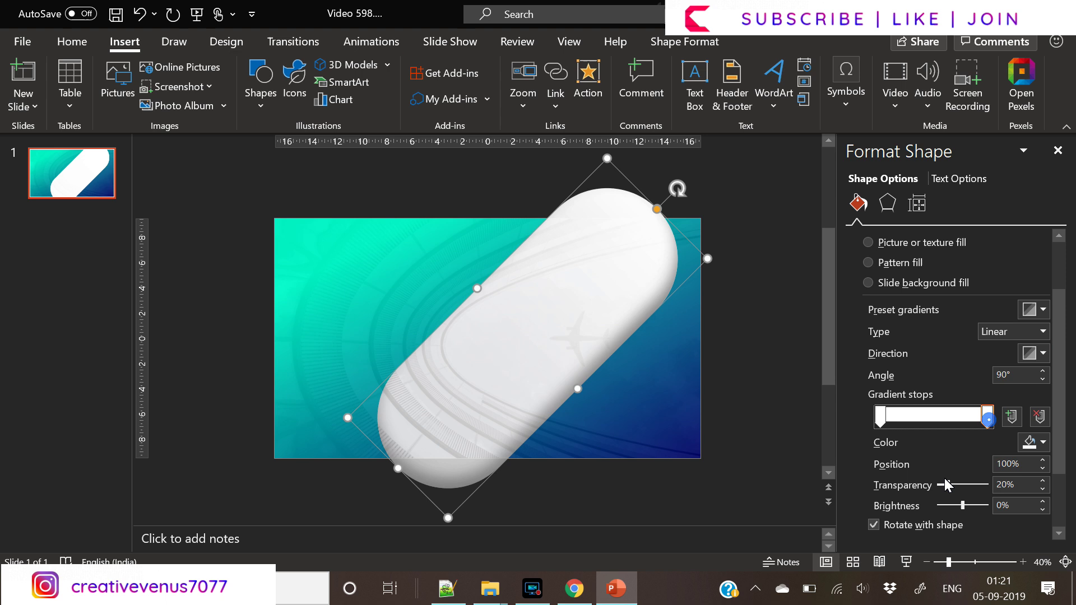
drag(947, 485, 974, 493)
click(880, 417)
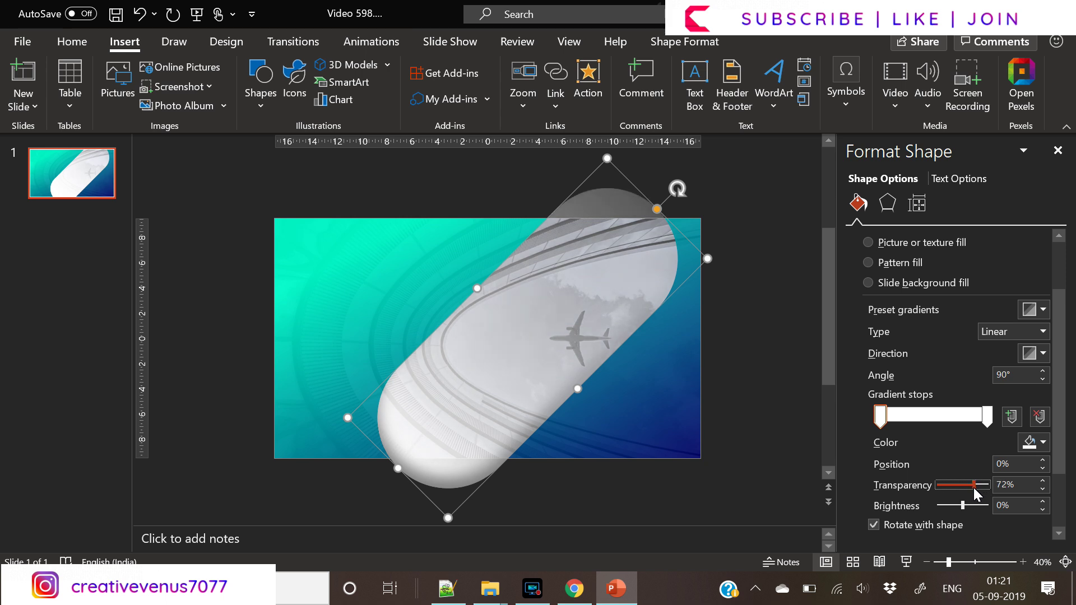
click(741, 432)
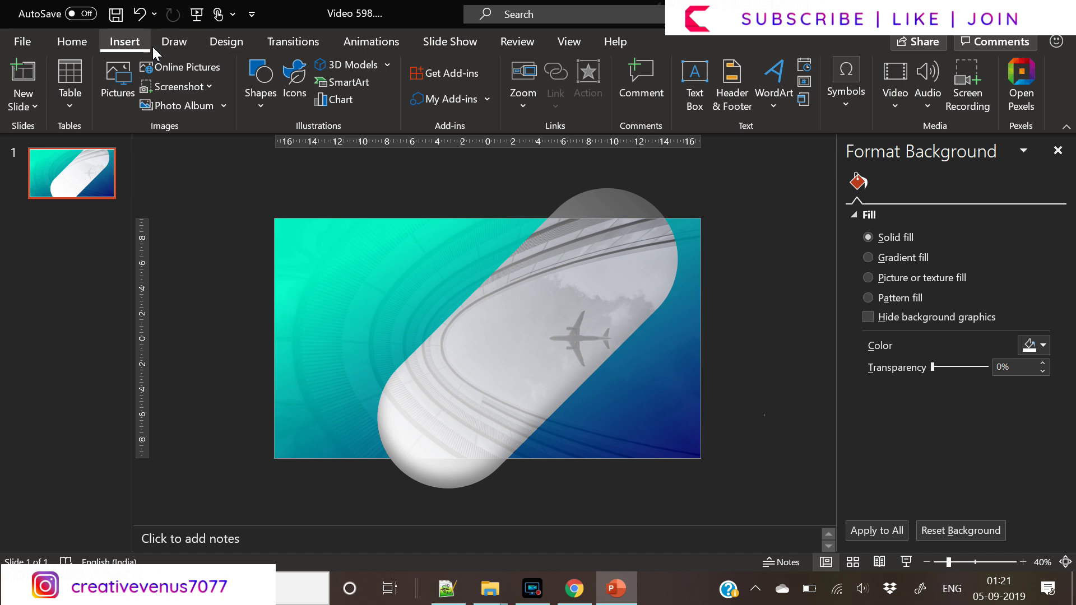
Duplicate the pill and shrink the copy into the slide's bottom-right corner
click(268, 109)
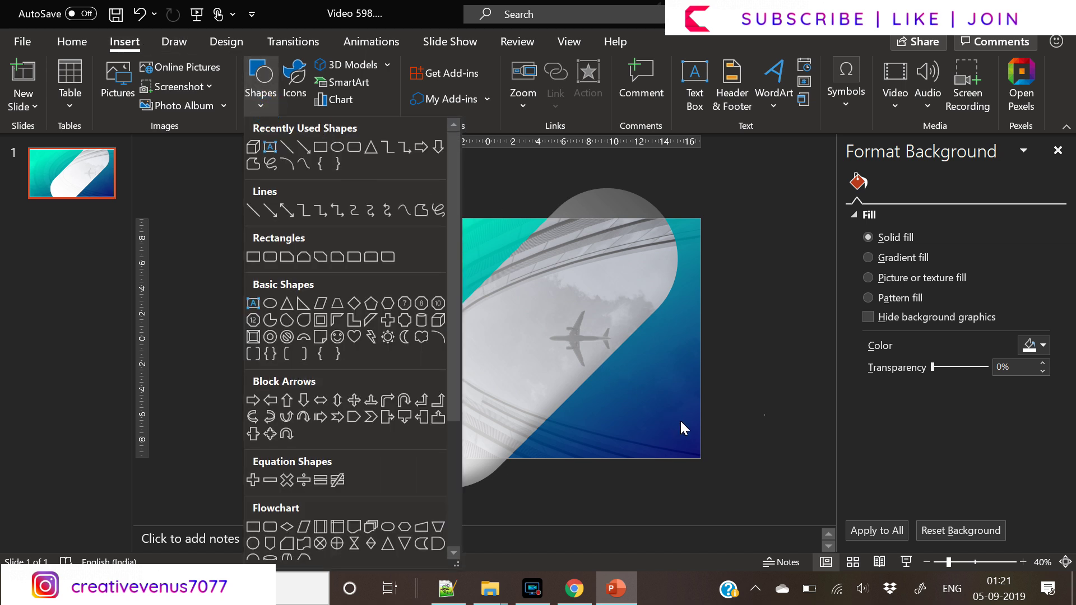
click(723, 431)
click(498, 413)
key(ctrl+v)
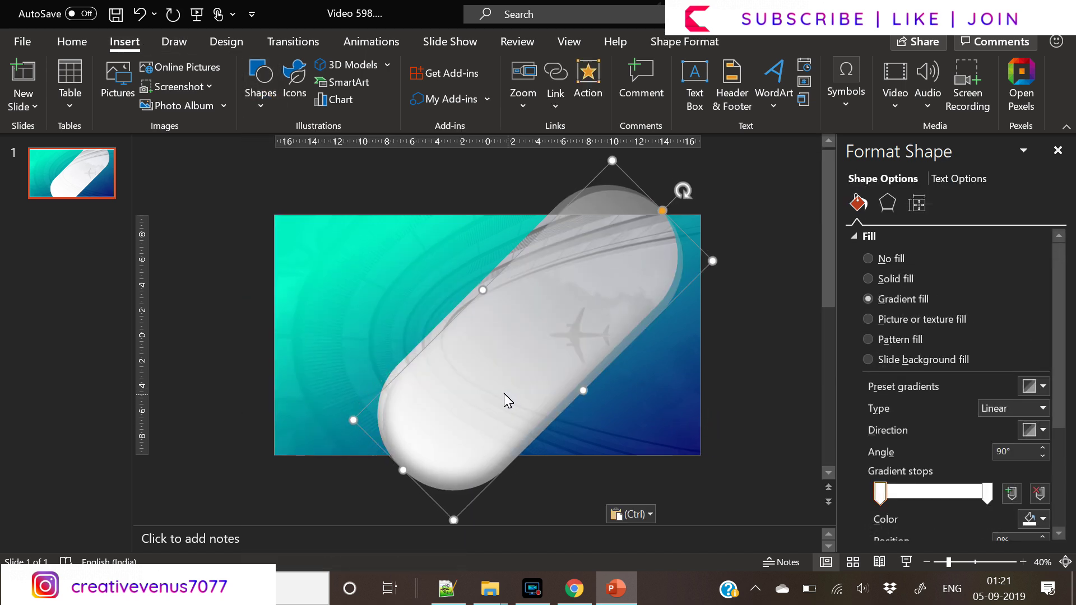
drag(507, 401, 705, 408)
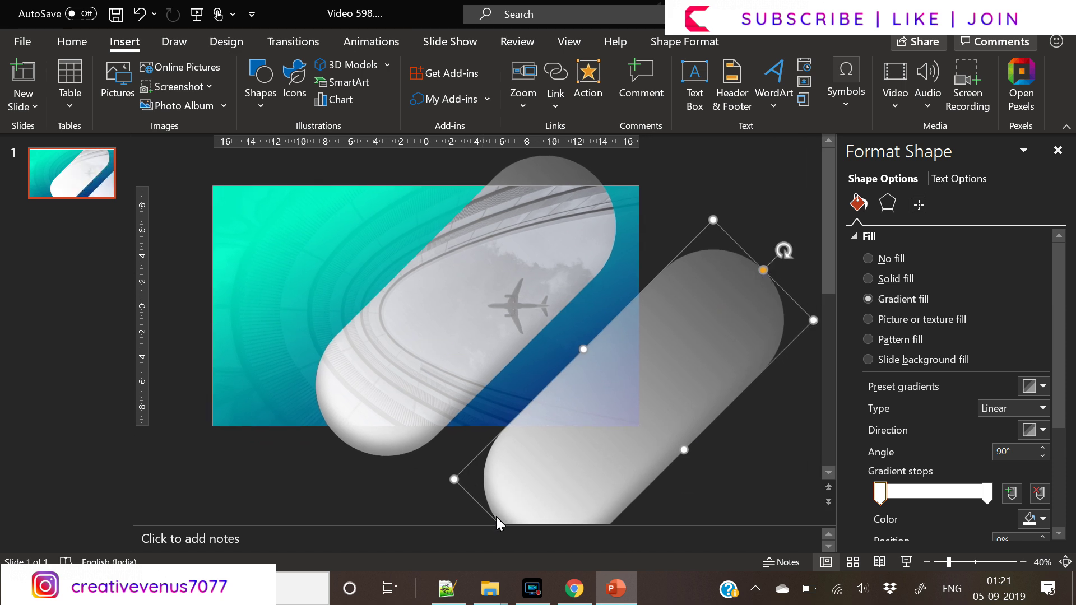
scroll(621, 475, down, 2)
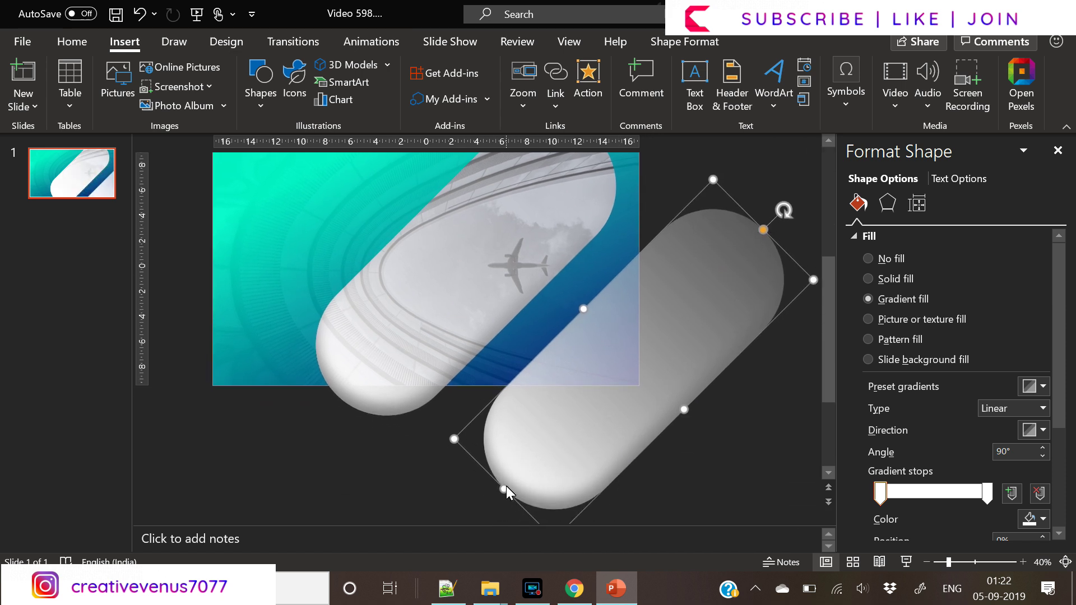
drag(506, 486, 692, 414)
Set the small pill to No Shadow with a solid white fill
click(888, 204)
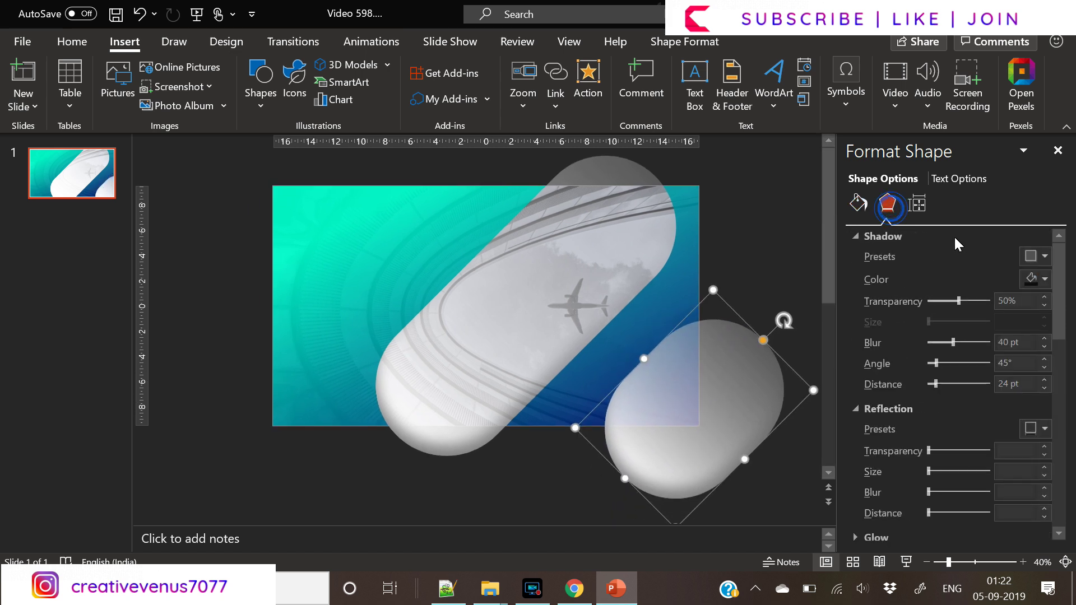
click(1036, 256)
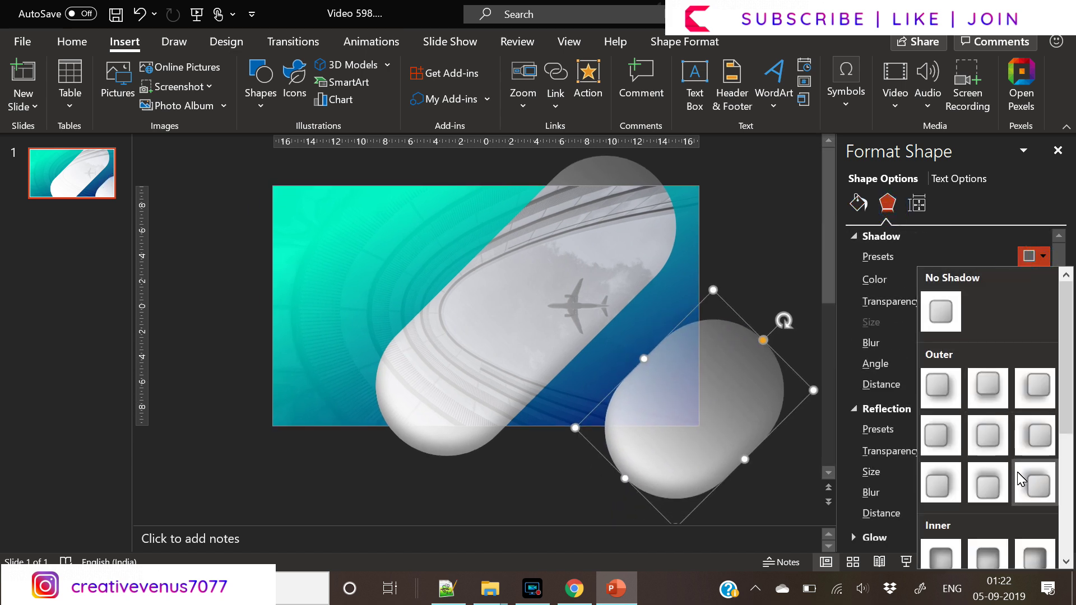
click(940, 311)
click(861, 204)
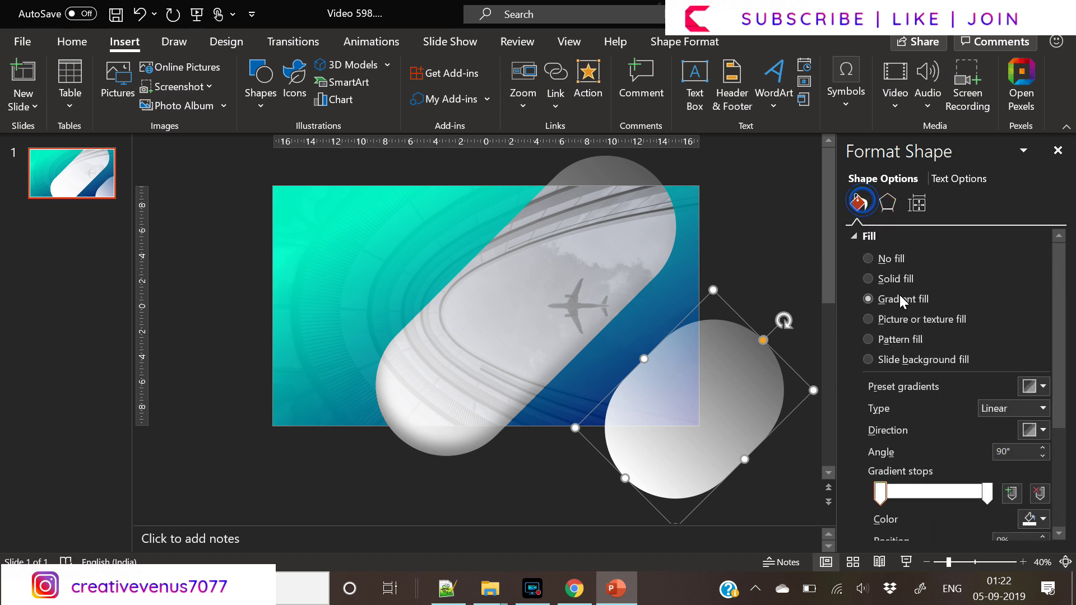
click(895, 280)
key(Escape)
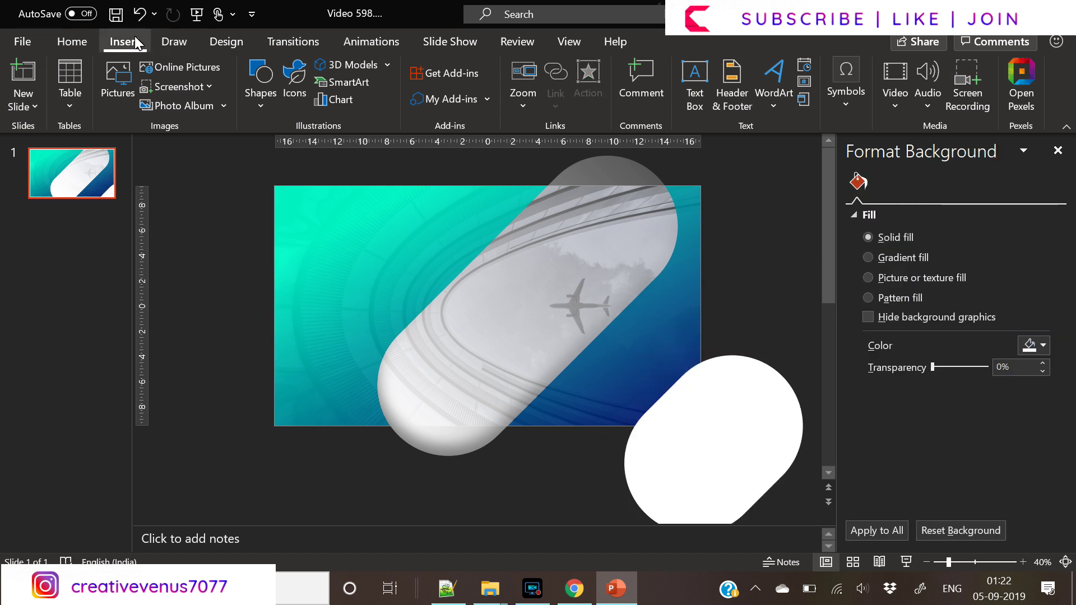
click(261, 101)
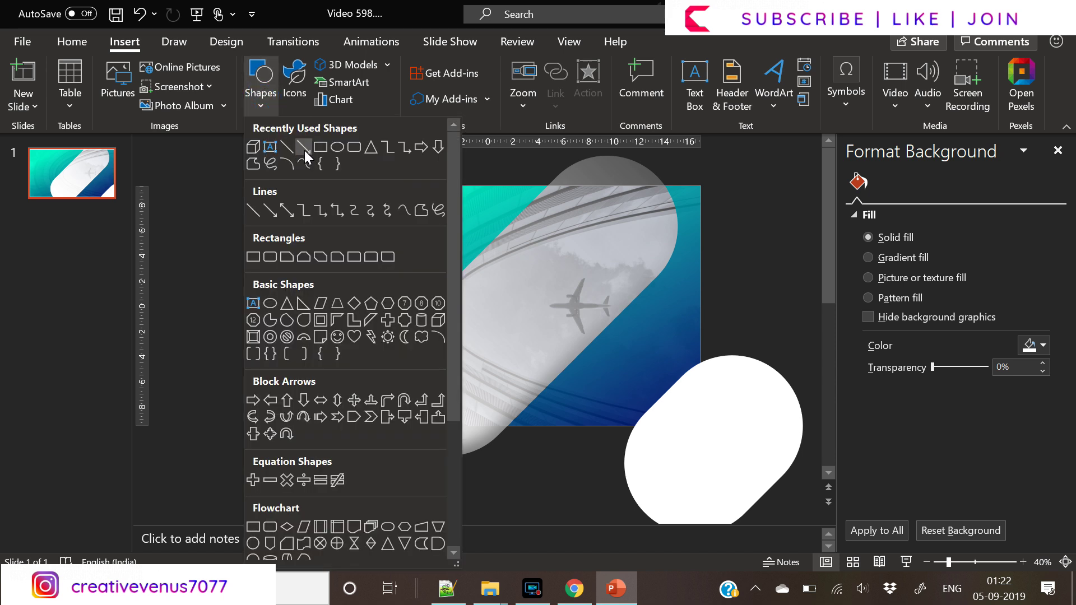
Draw a white diagonal line parallel to the large pill's edge
click(290, 147)
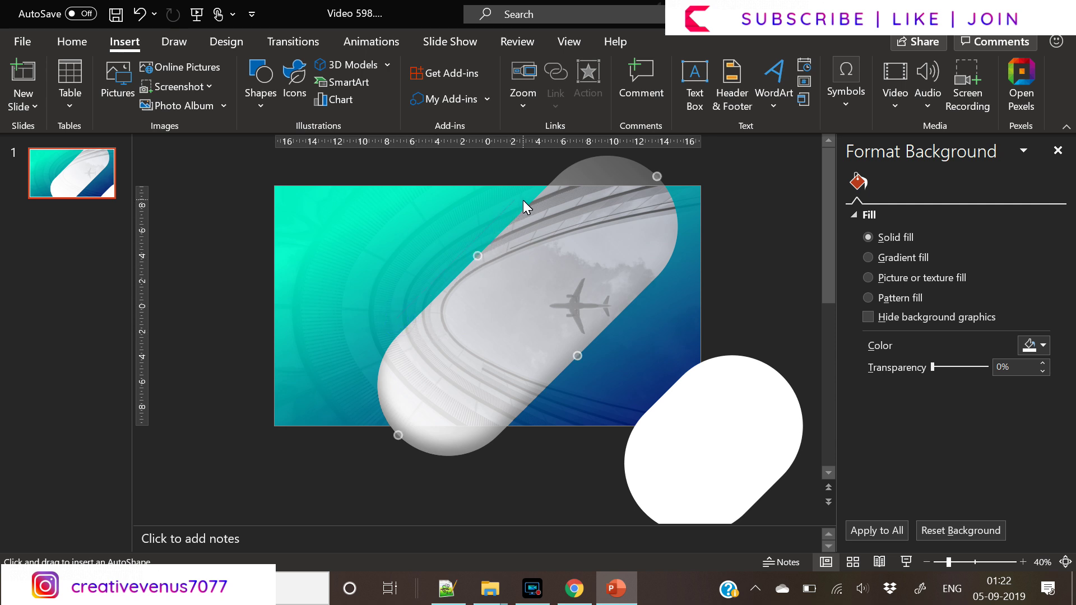
drag(515, 200, 396, 318)
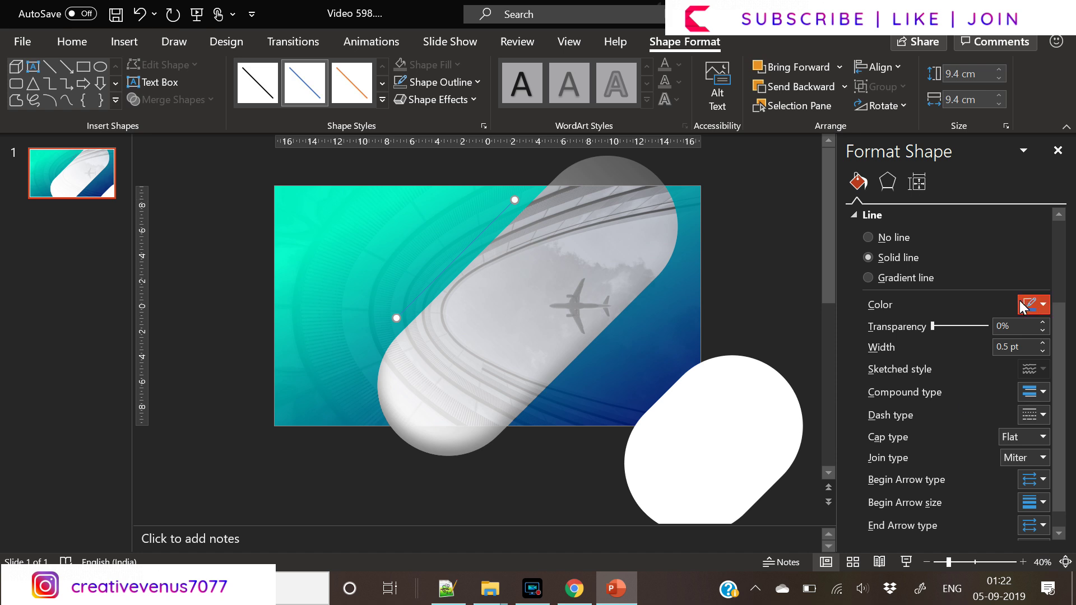
click(1030, 304)
click(946, 343)
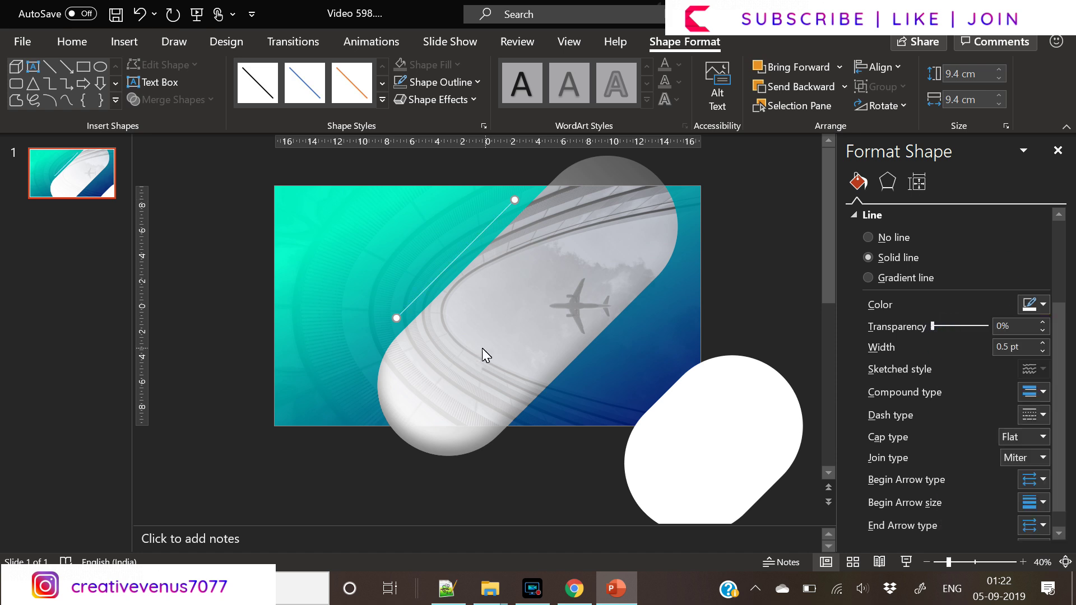
Duplicate the line, align both along the pill's upper-left edge, and draw a rectangle over the small pill
key(ctrl+c)
key(ctrl+v)
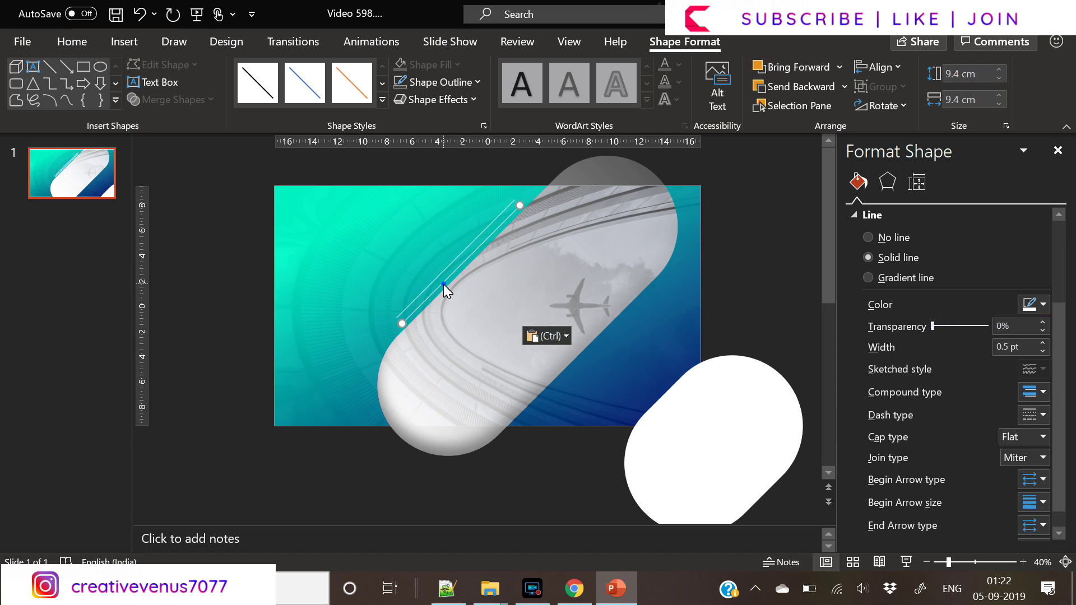
drag(442, 284, 379, 345)
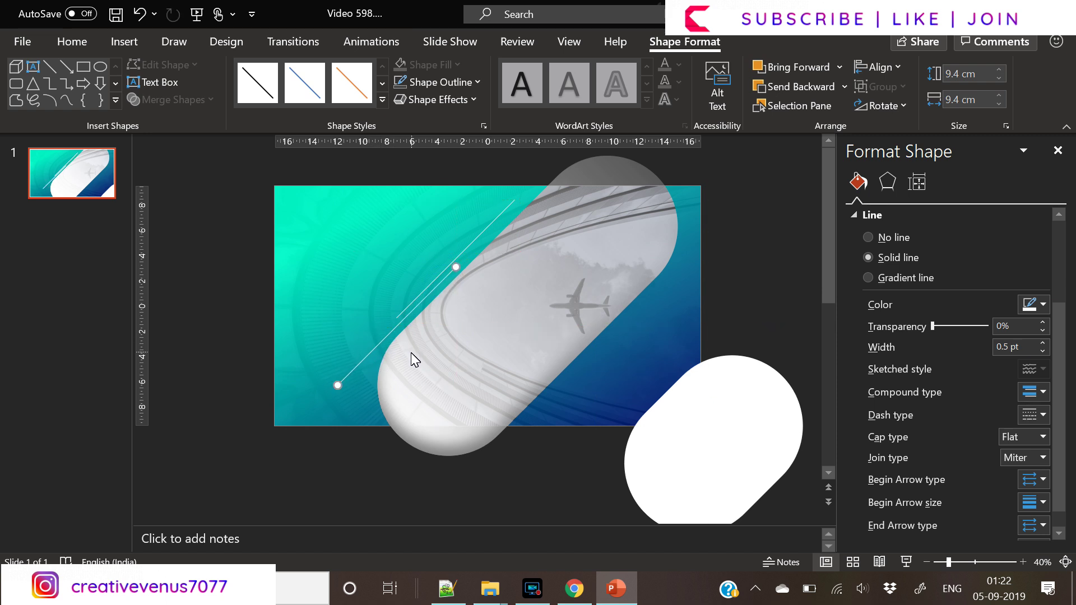
key(Up)
key(Up)
key(Up)
key(Up)
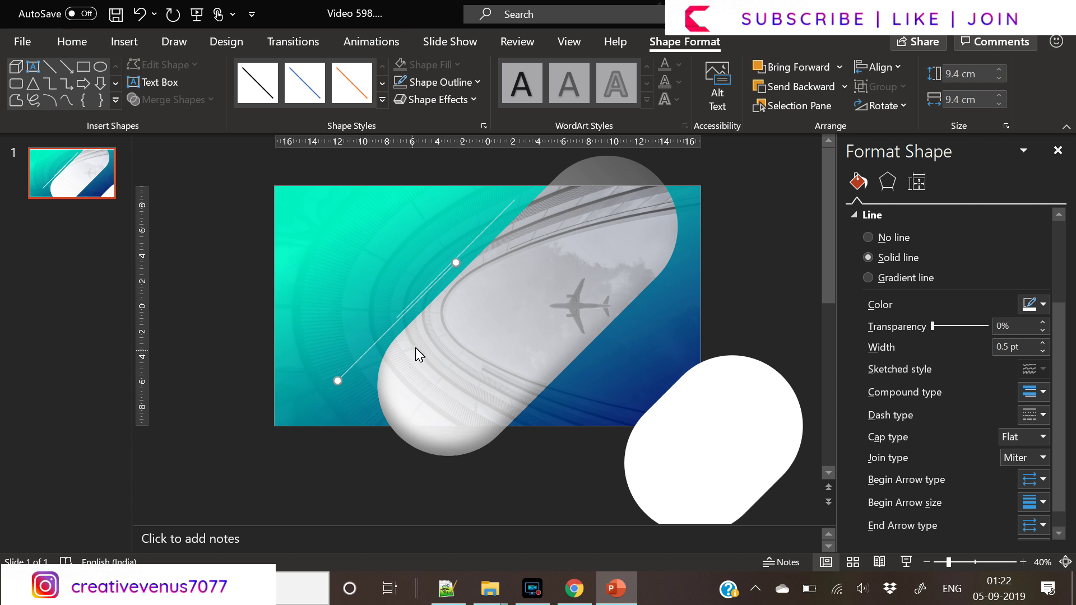
shift+click(464, 250)
mouse_move(445, 271)
mouse_down()
mouse_move(466, 287)
mouse_move(497, 245)
mouse_move(463, 267)
mouse_up()
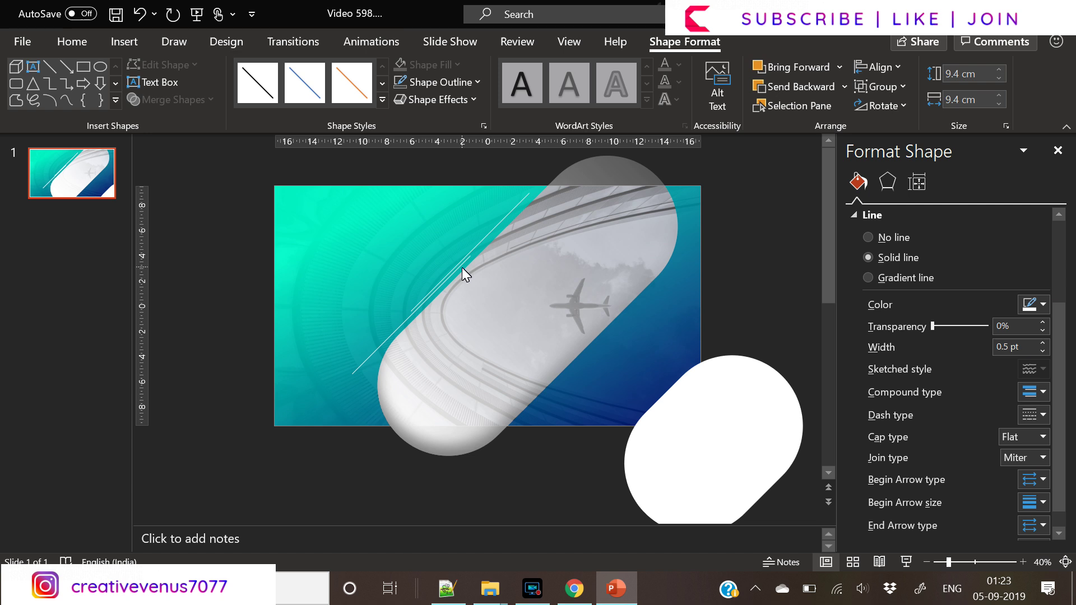
drag(462, 267, 462, 267)
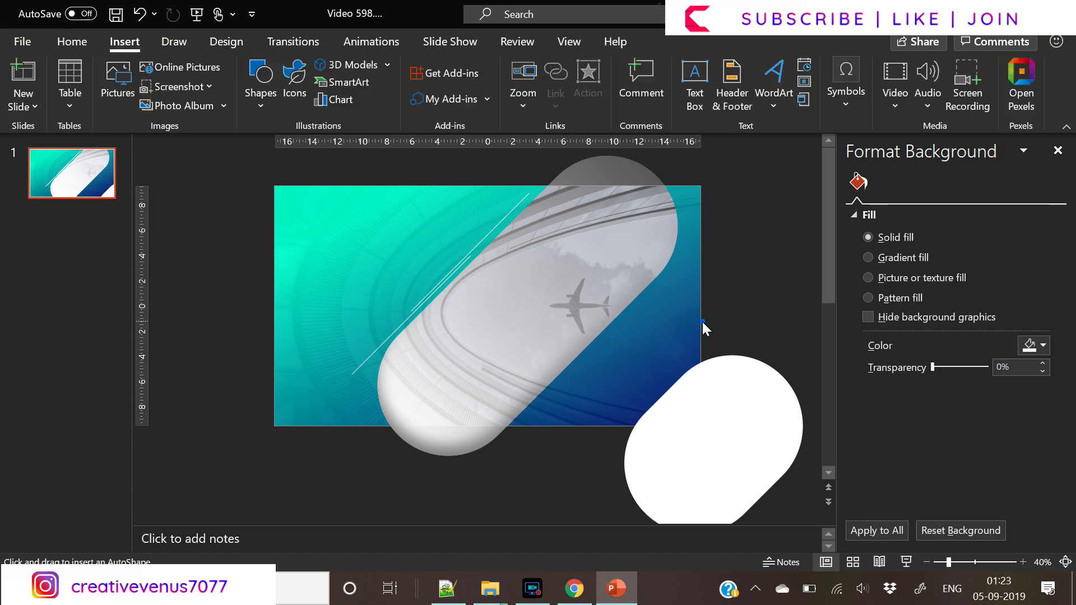
drag(702, 321, 809, 513)
key(Tab)
Reposition and stretch the blue rectangle, then subtract it from the white pill
shift+click(751, 401)
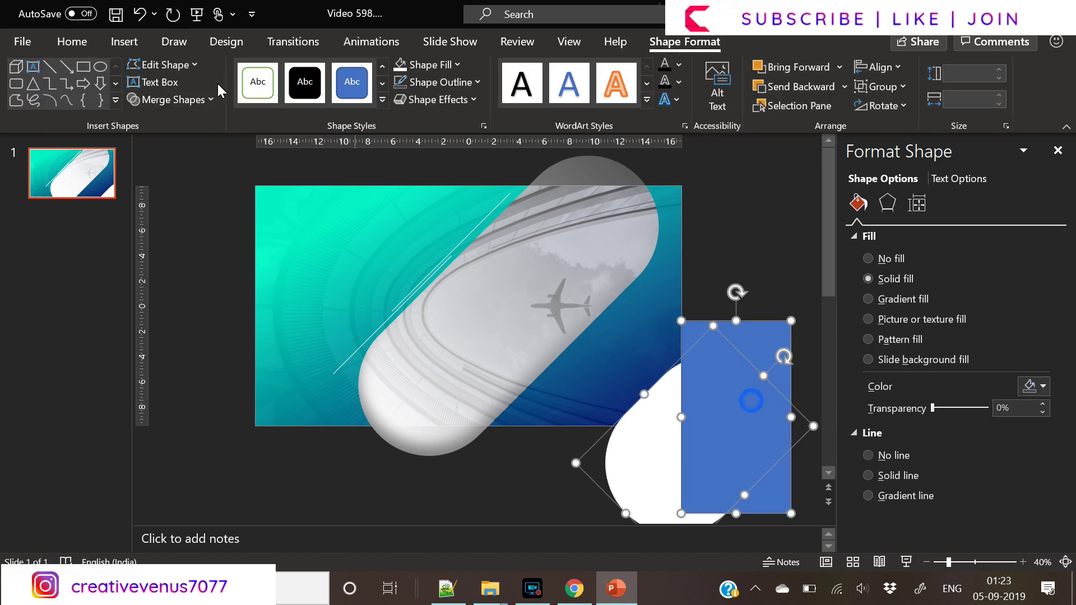
click(927, 562)
click(926, 562)
click(630, 465)
drag(617, 418, 601, 459)
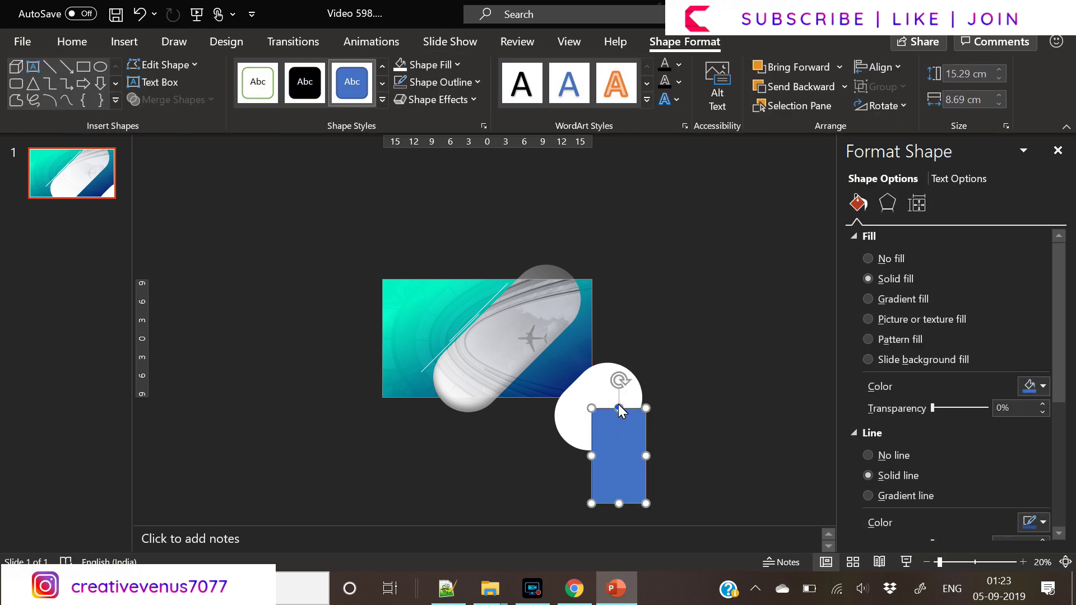
drag(619, 408, 619, 283)
click(571, 412)
shift+click(637, 442)
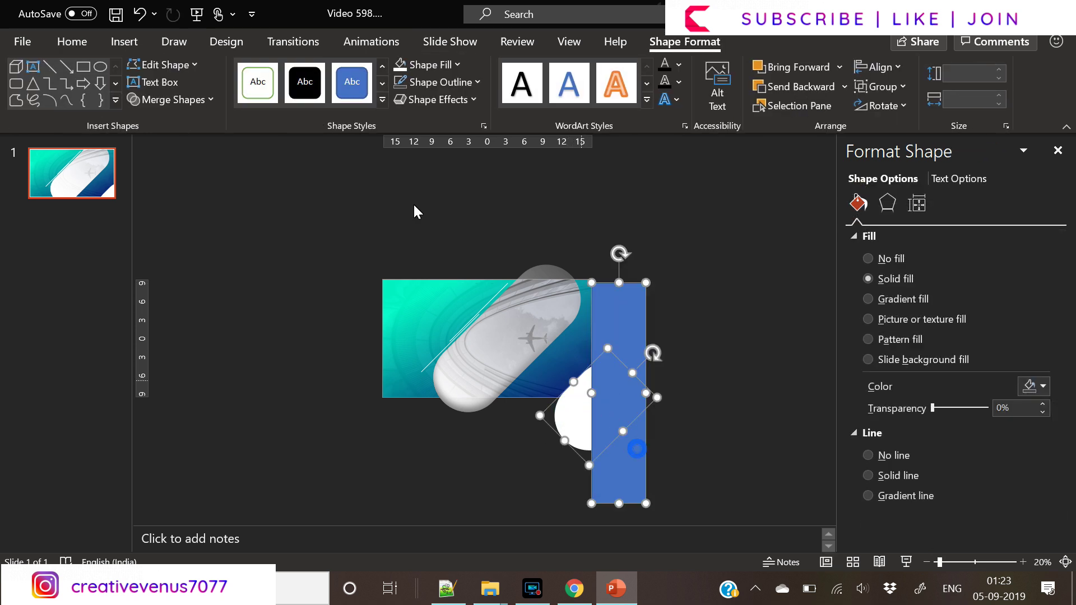
click(158, 101)
click(169, 200)
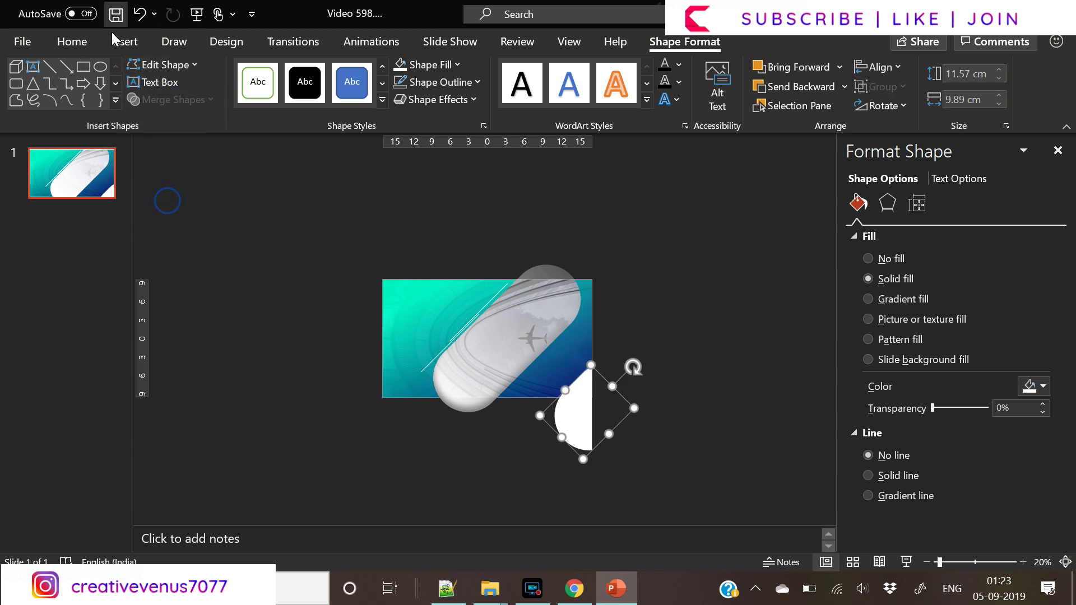
Draw a second rectangle over the lower part and subtract it, leaving a white corner triangle
click(132, 41)
click(270, 111)
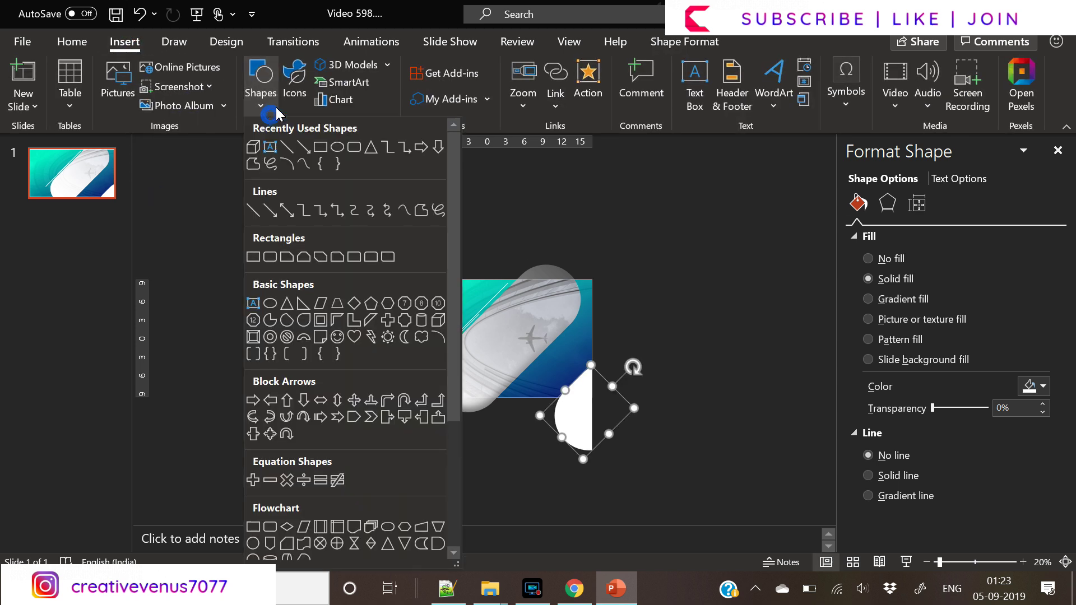
click(319, 147)
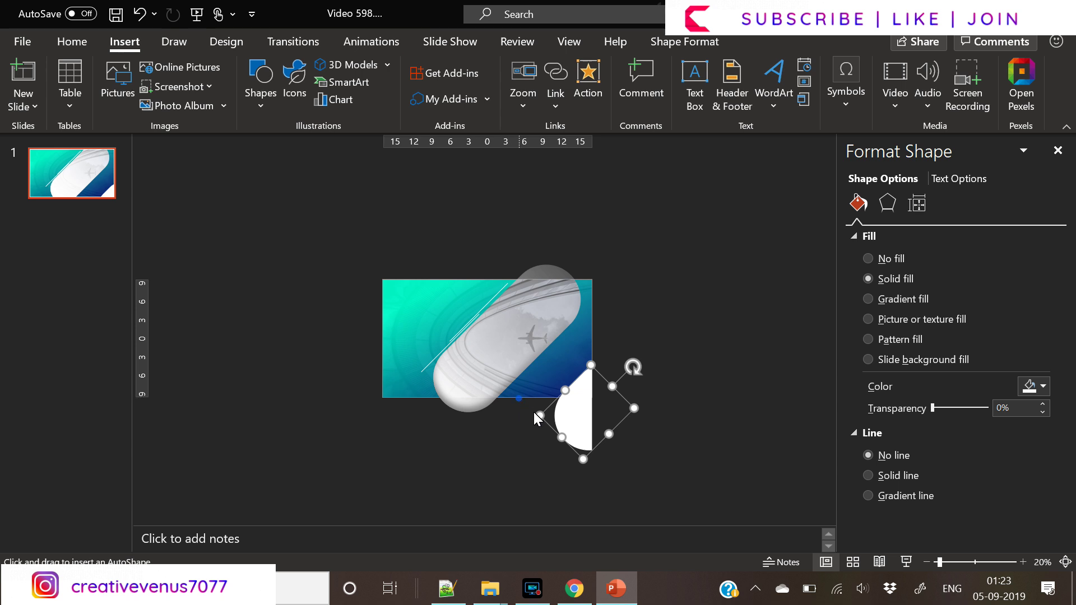
drag(518, 398, 687, 495)
shift+click(646, 466)
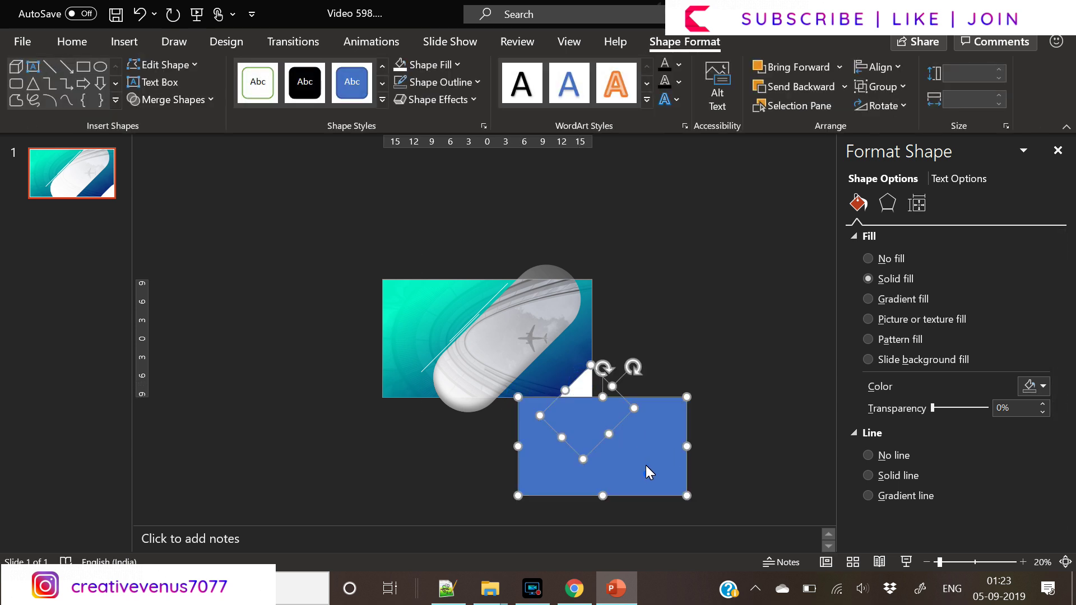
click(168, 99)
click(176, 205)
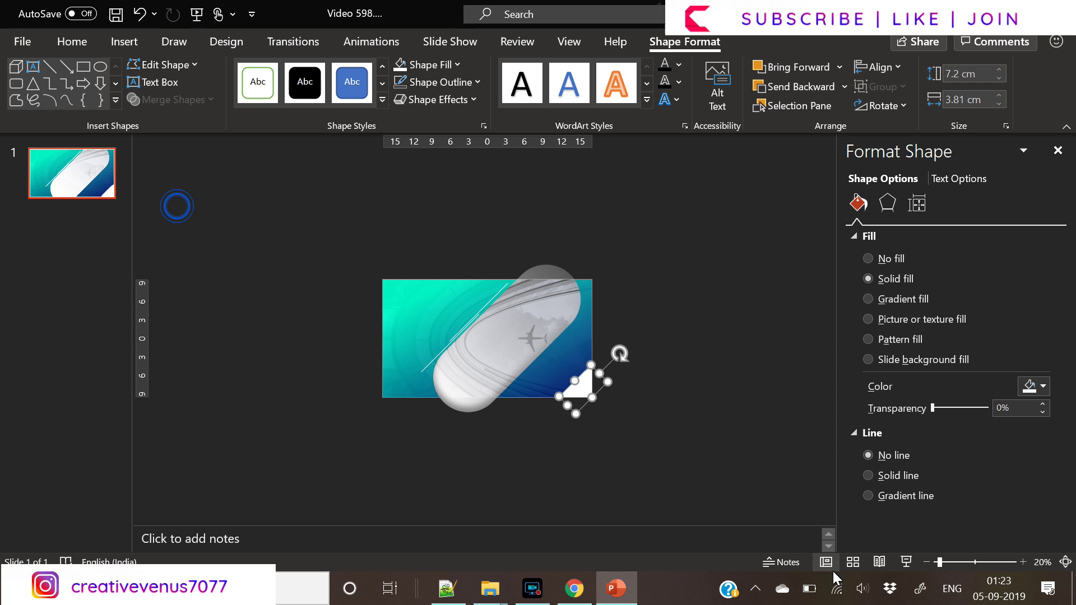
click(942, 561)
click(953, 563)
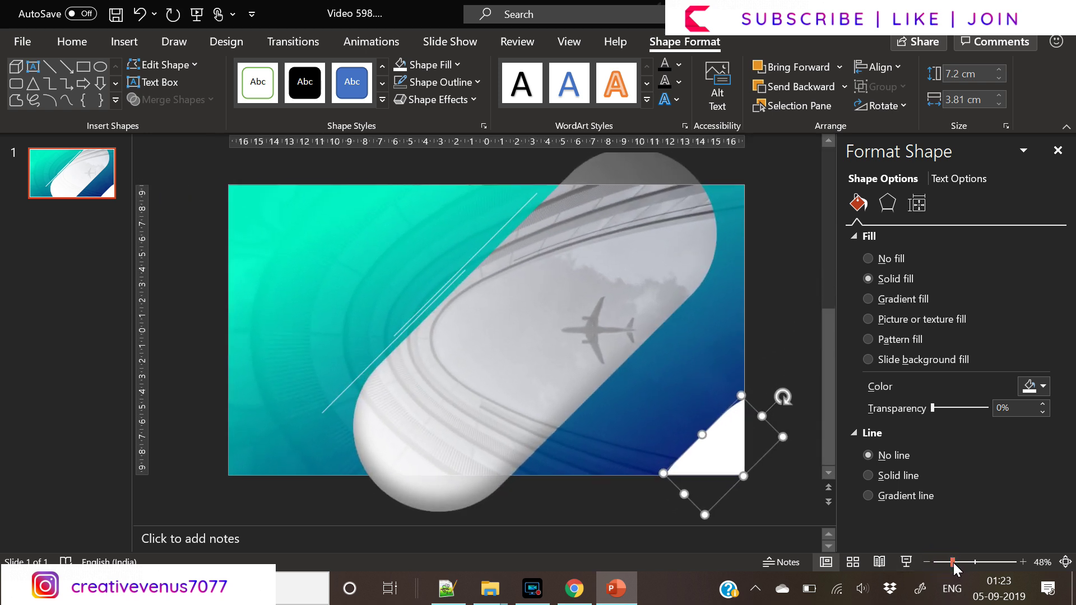
click(588, 492)
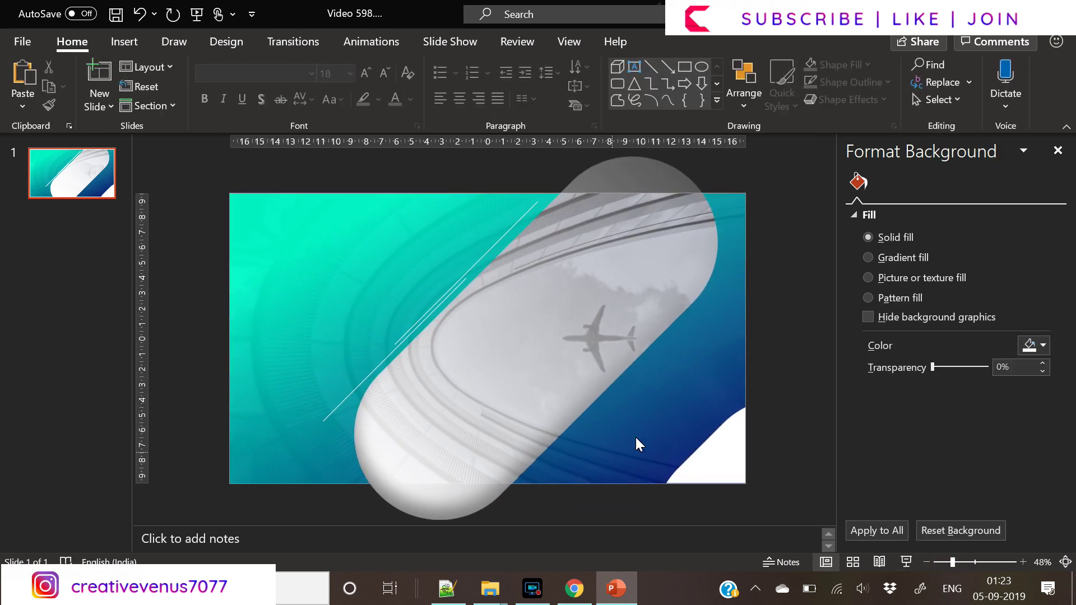
Apply an outer shadow preset to the white triangle and raise its blur to 31 pt
click(724, 457)
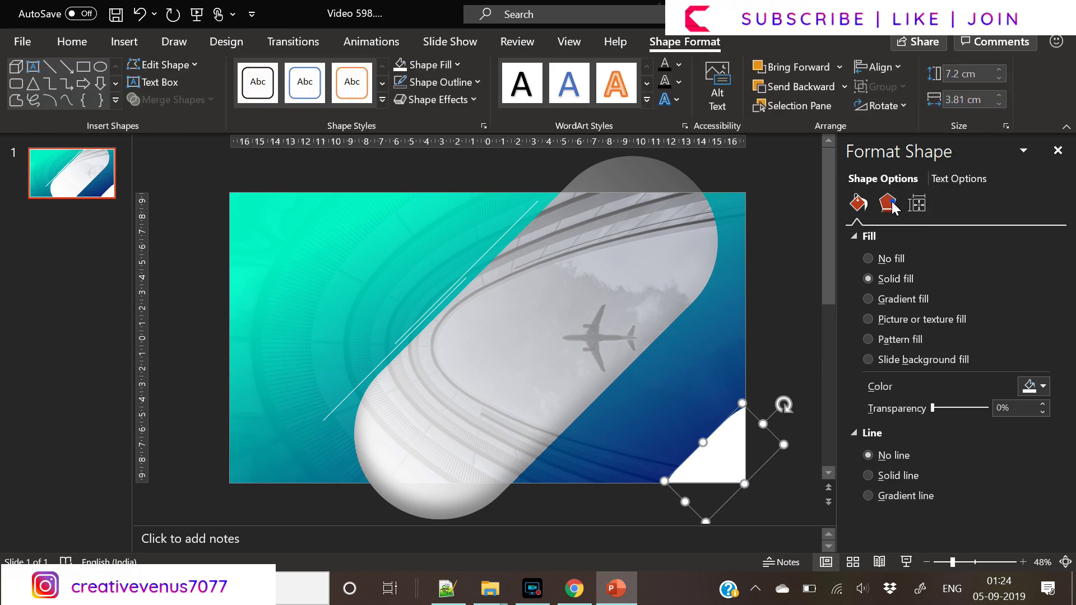
click(888, 203)
drag(1062, 318, 1067, 363)
scroll(1068, 364, up, 3)
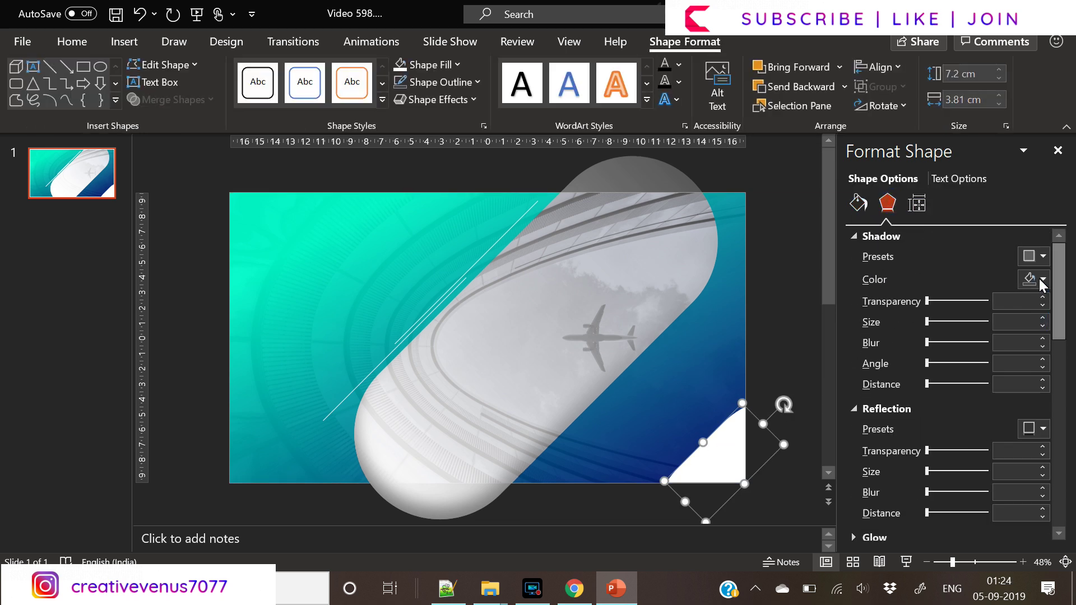
click(1035, 256)
click(1037, 485)
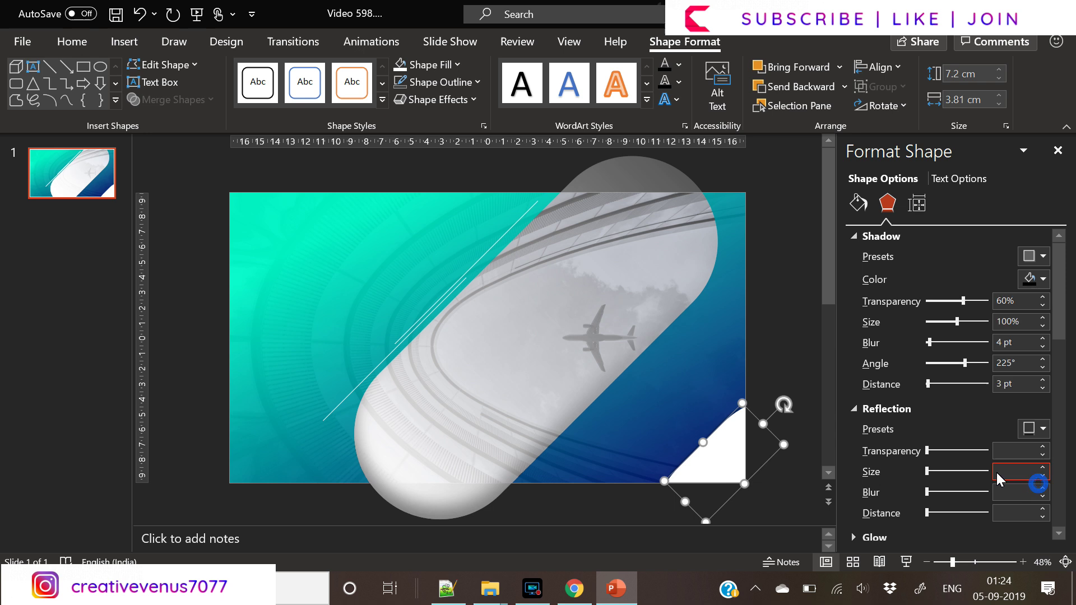
drag(932, 348, 939, 347)
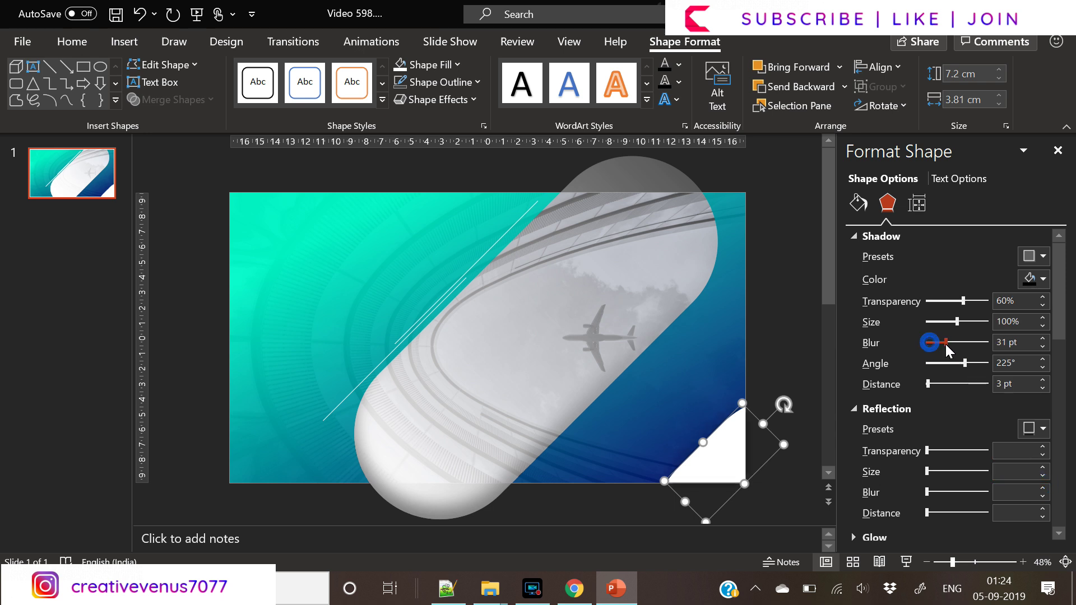
click(779, 345)
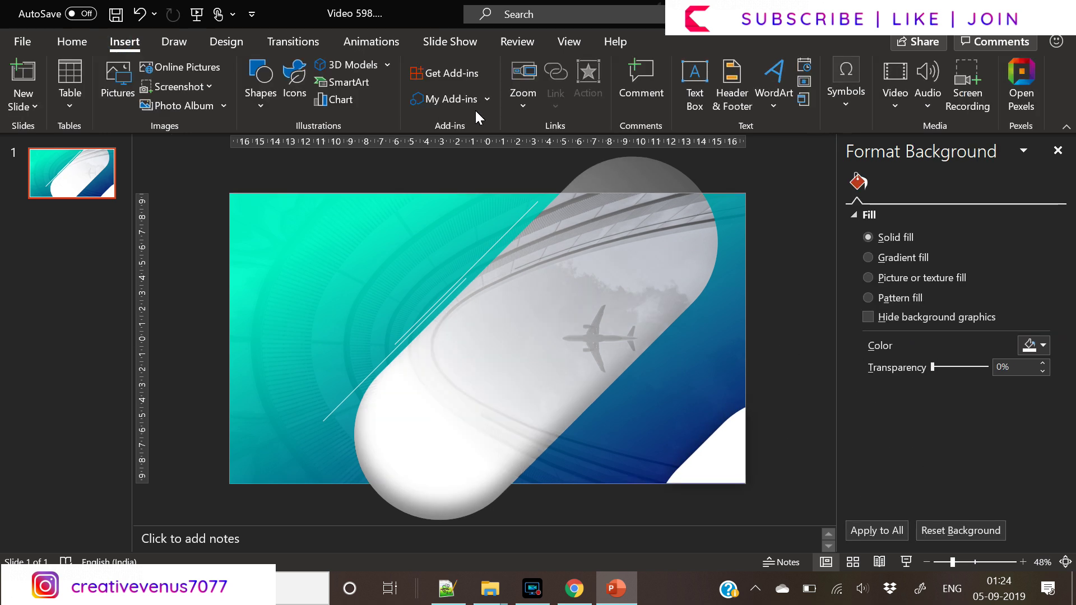
Add a text box on the slide's left and generate Lorem ipsum text with =lorem(1,3)
click(698, 101)
drag(355, 351, 364, 344)
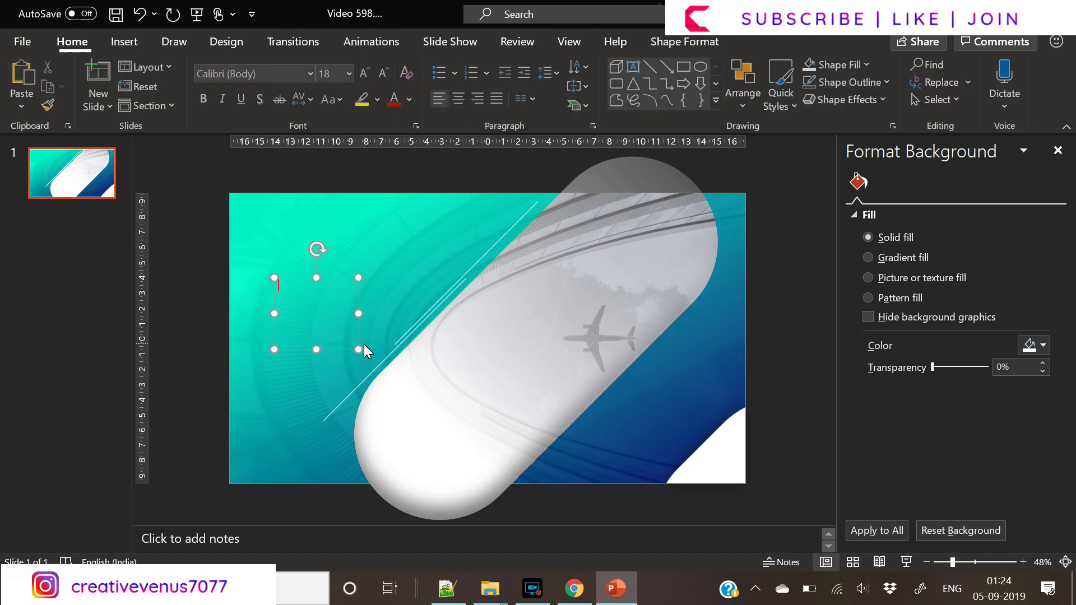
text(=lorem(1,3))
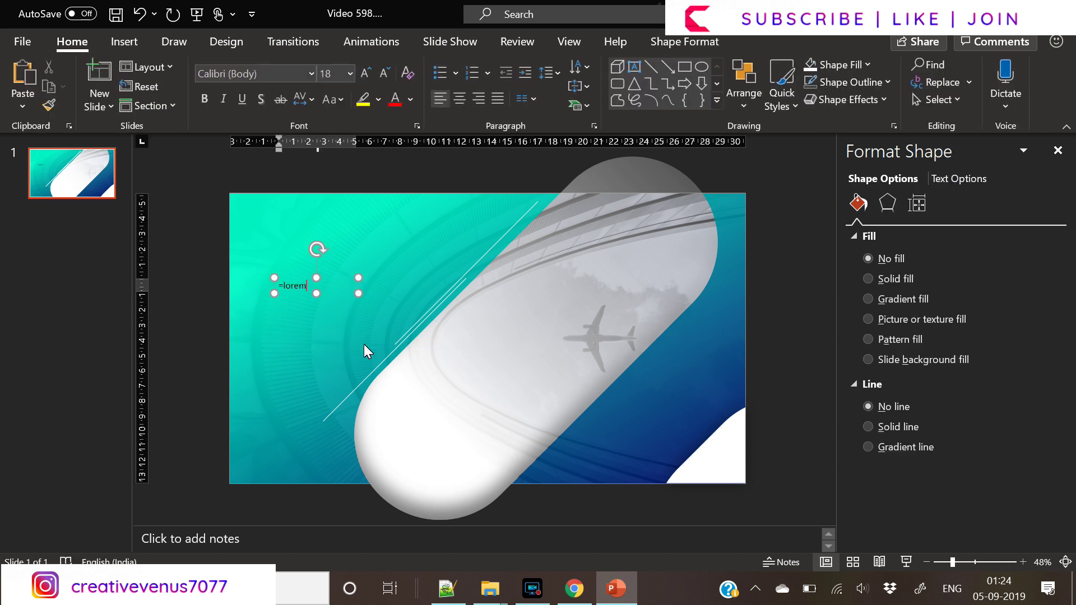
key(Return)
key(ctrl+a)
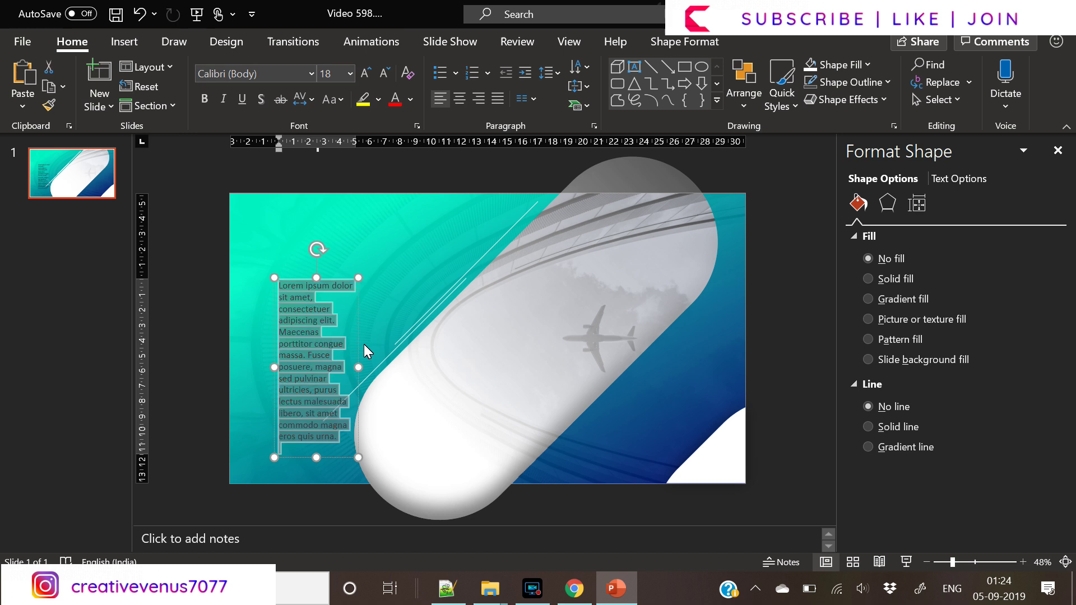
Format the paragraph as justified Raleway at 9 pt and adjust the box width
click(266, 78)
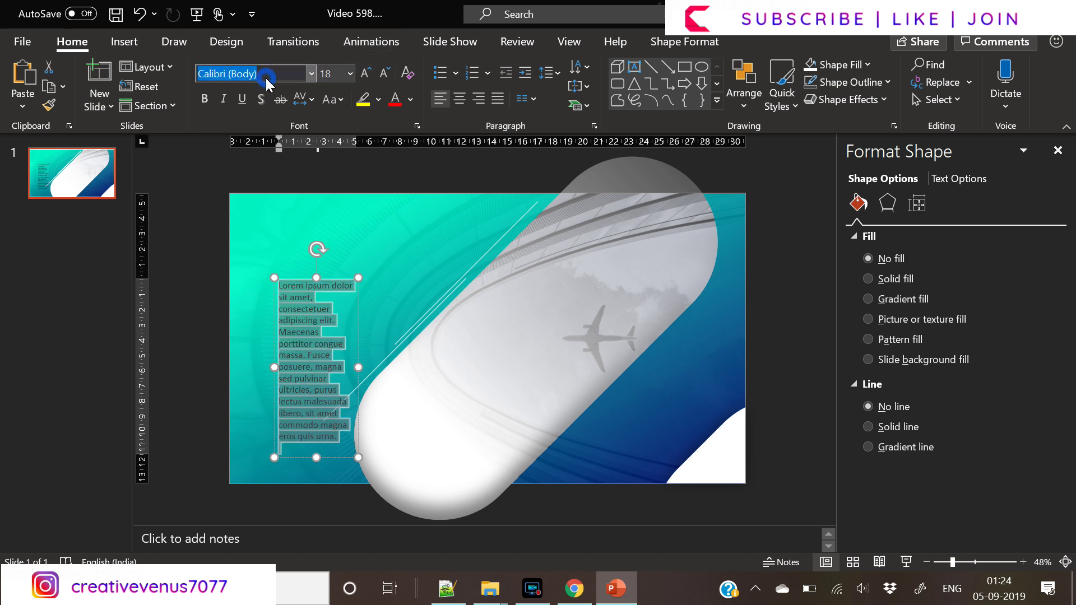
text(Raleway)
key(Return)
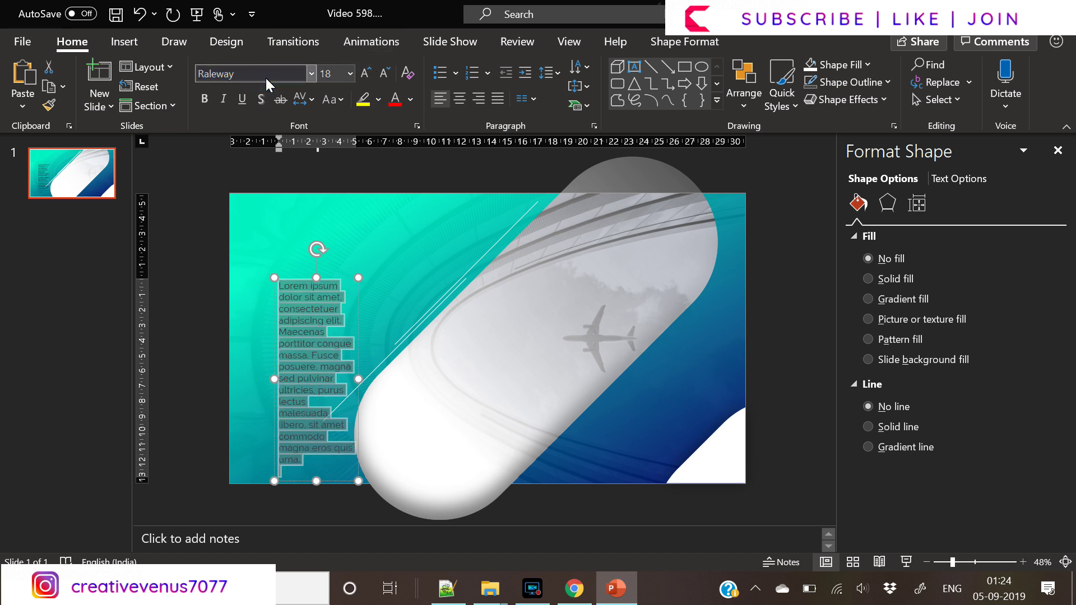
click(384, 73)
click(384, 73)
click(384, 73)
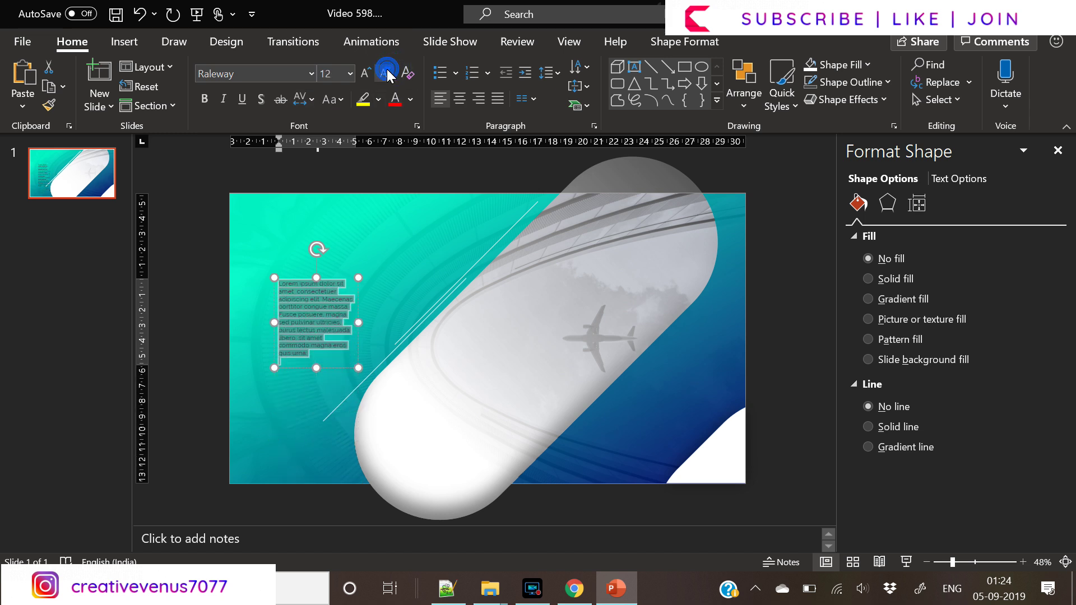
click(384, 73)
click(493, 99)
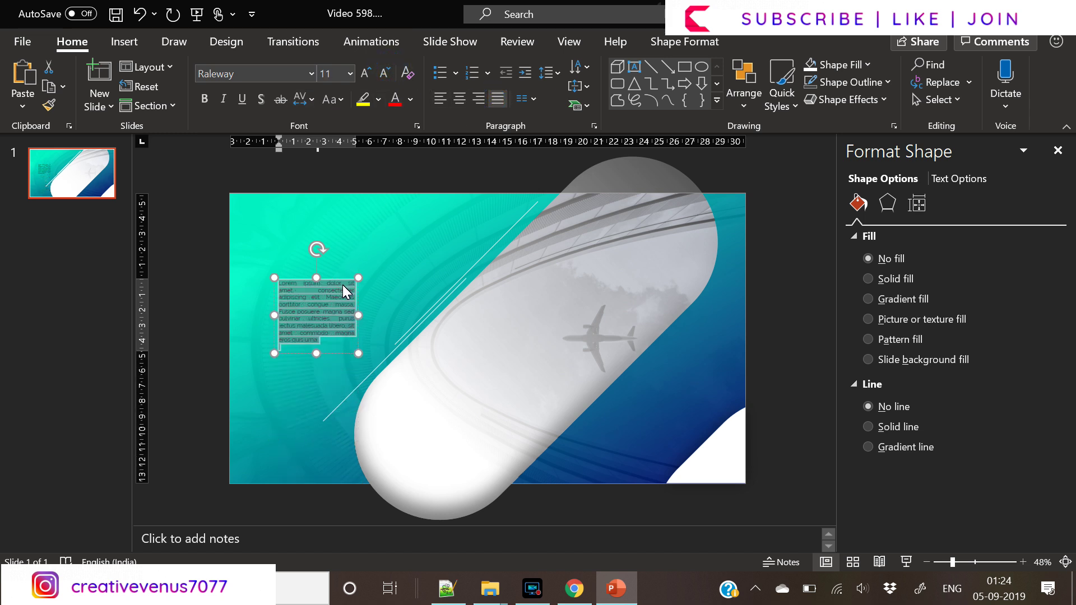
drag(363, 313, 370, 318)
click(384, 73)
click(384, 73)
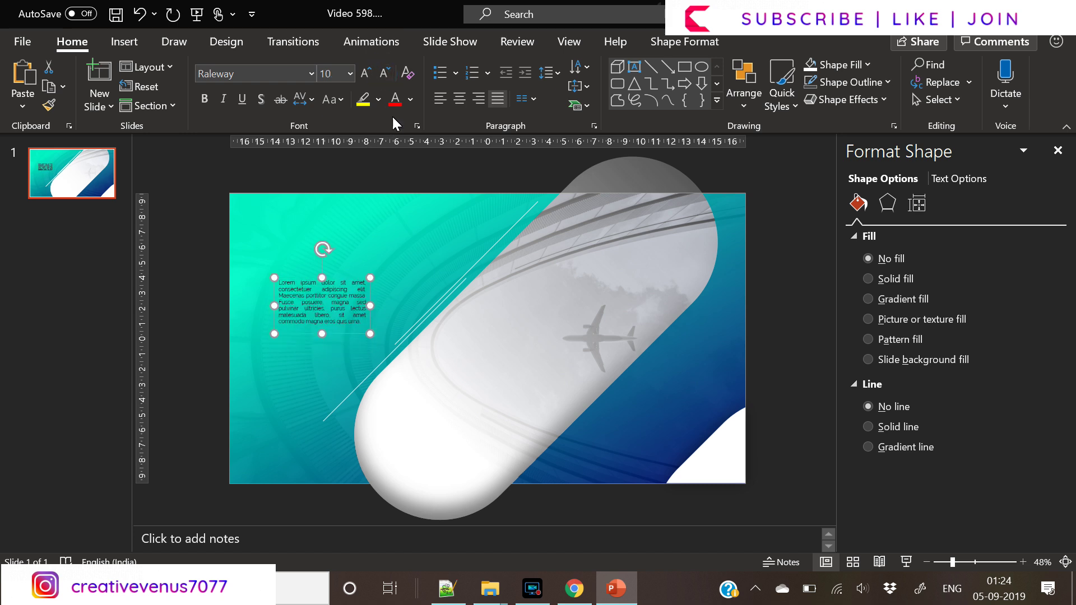
click(385, 73)
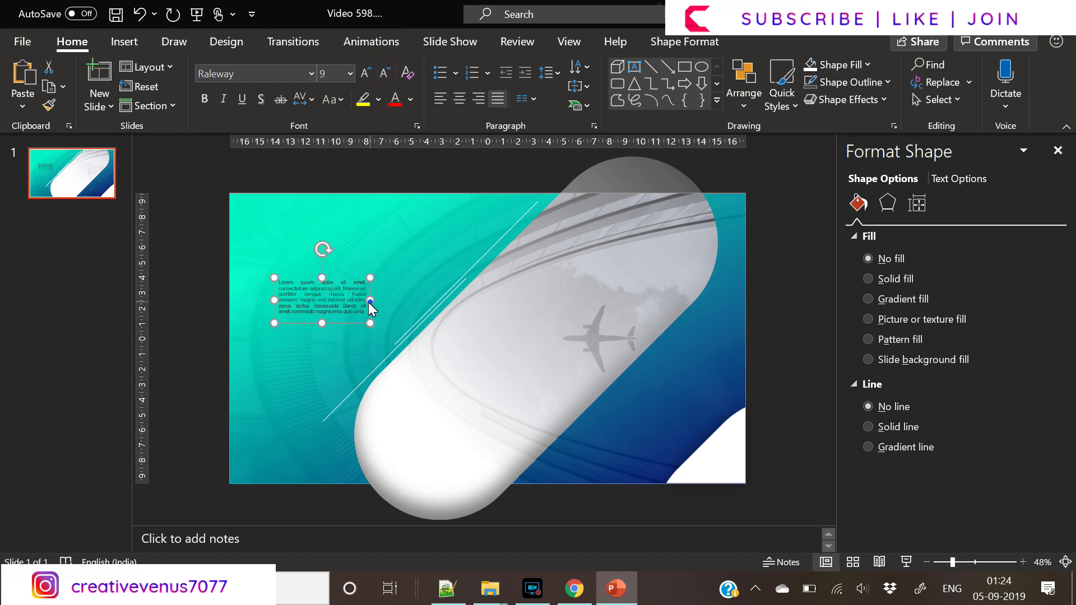
drag(368, 302, 337, 307)
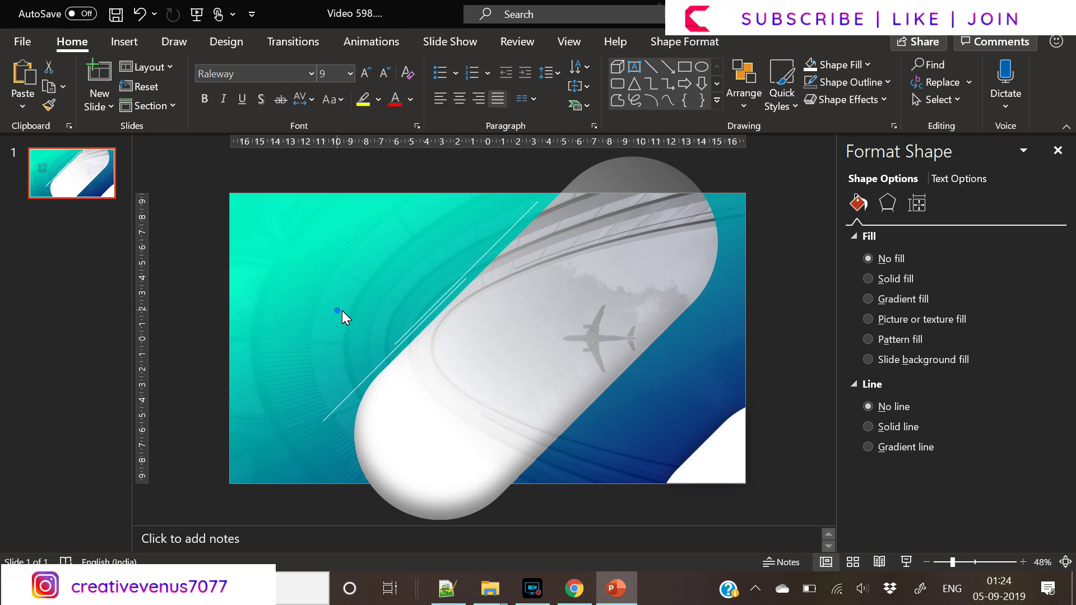
Colour the paragraph dark navy and nudge it slightly lower
click(410, 99)
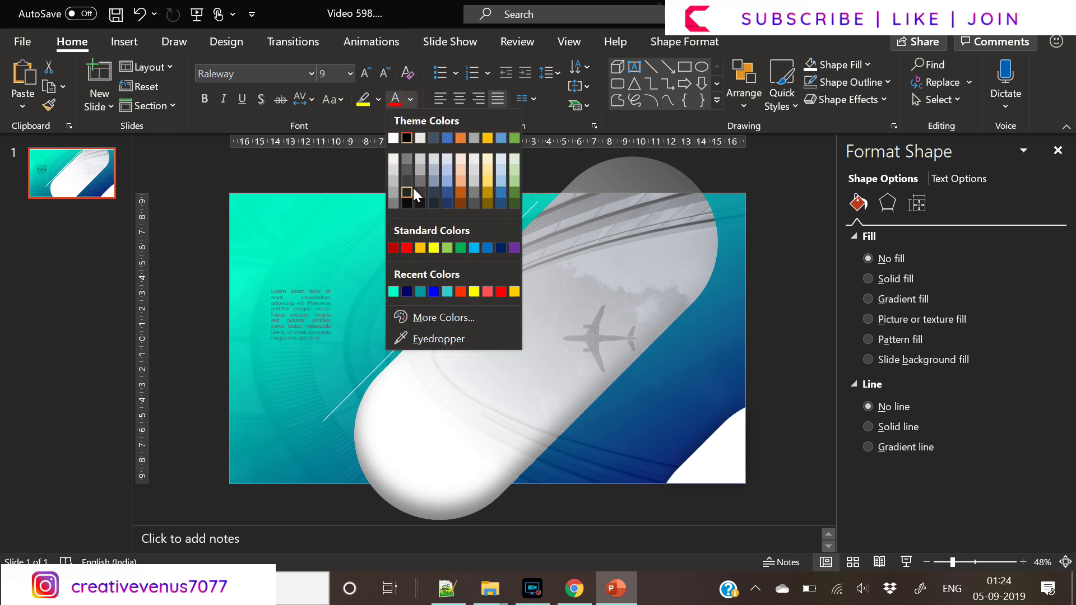
click(408, 292)
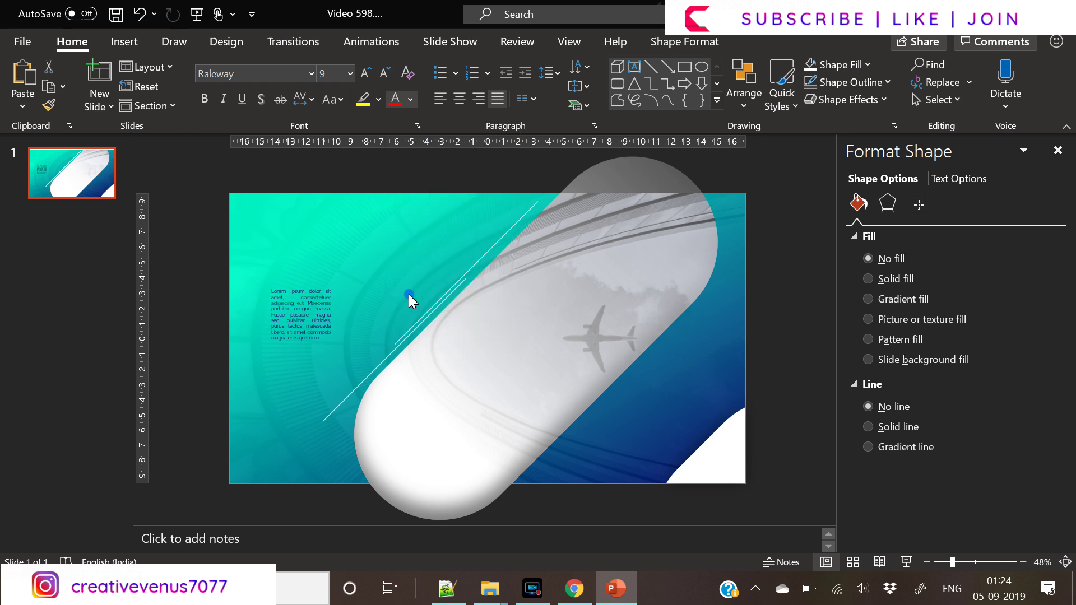
drag(321, 287, 324, 307)
click(319, 283)
click(123, 41)
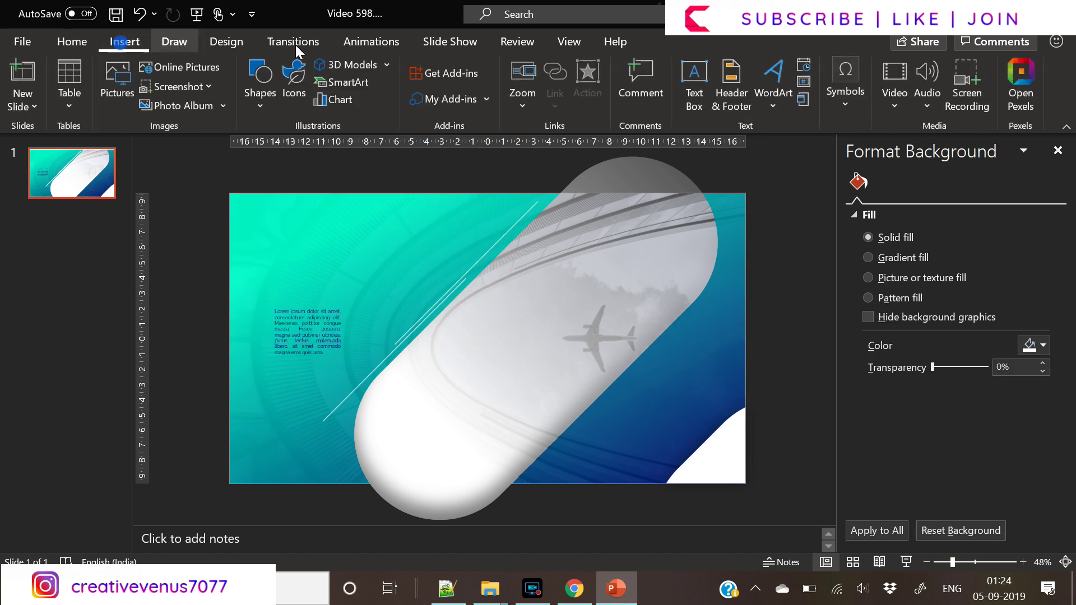
click(695, 96)
Add a text box reading 'business' near the top and set it to Raleway
drag(418, 246, 537, 367)
text(busines)
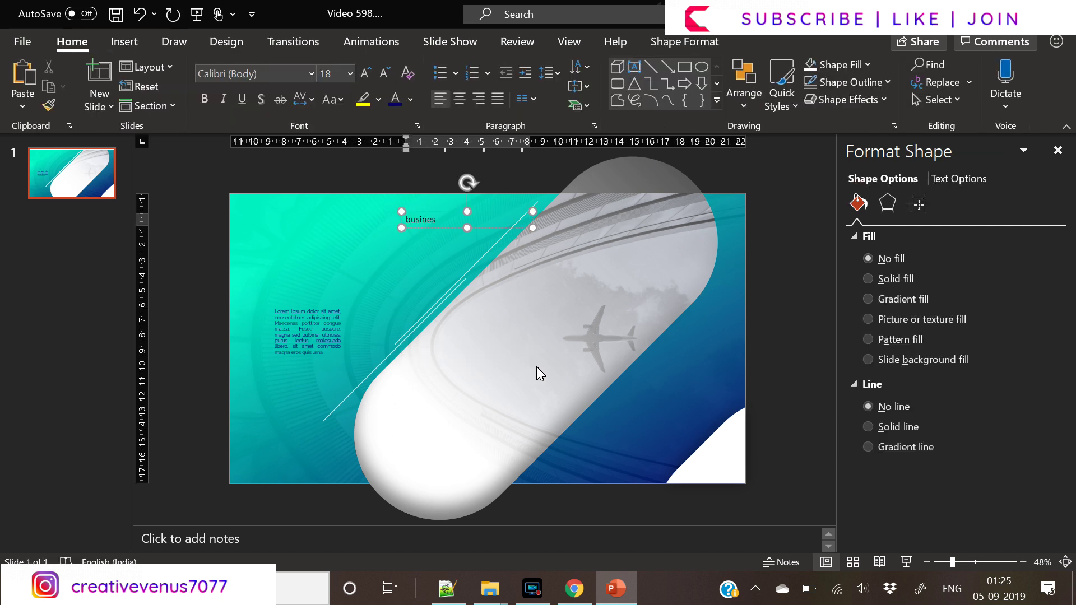
text(s)
key(Return)
key(ctrl+a)
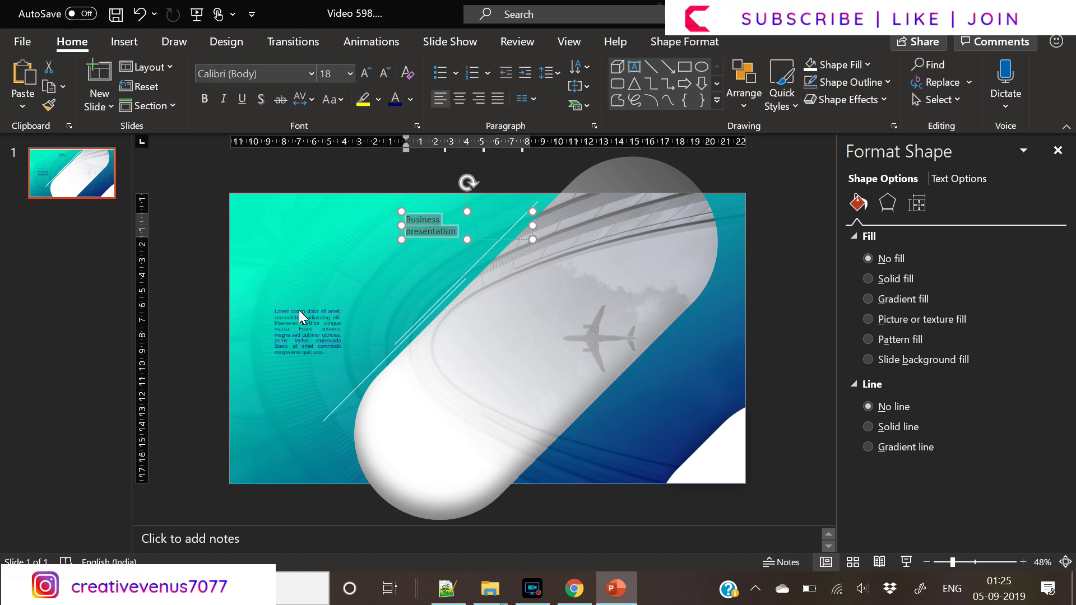
click(285, 74)
text(Raleway)
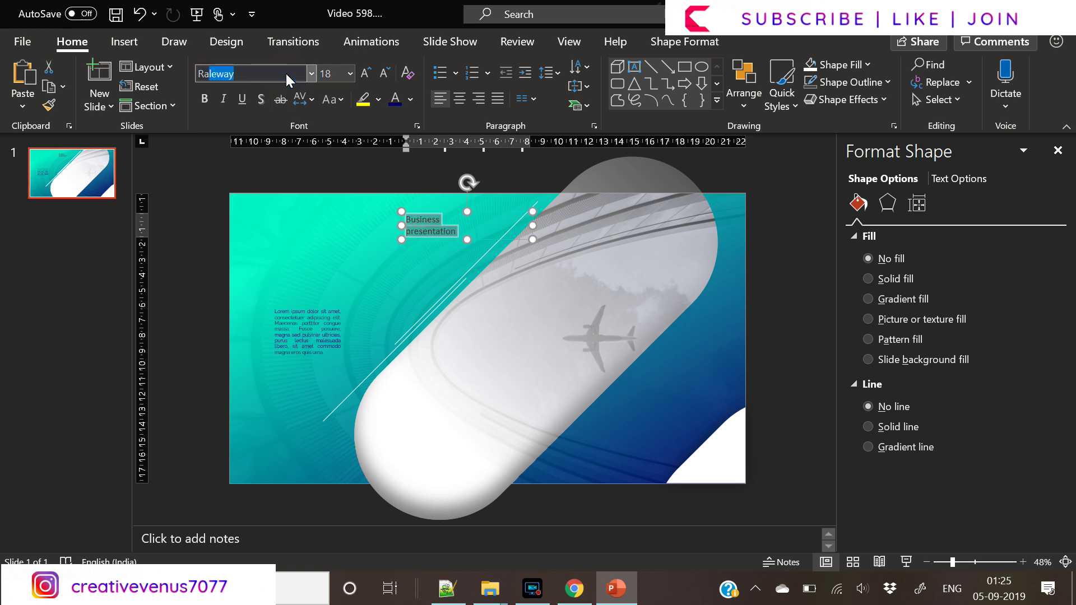
key(Return)
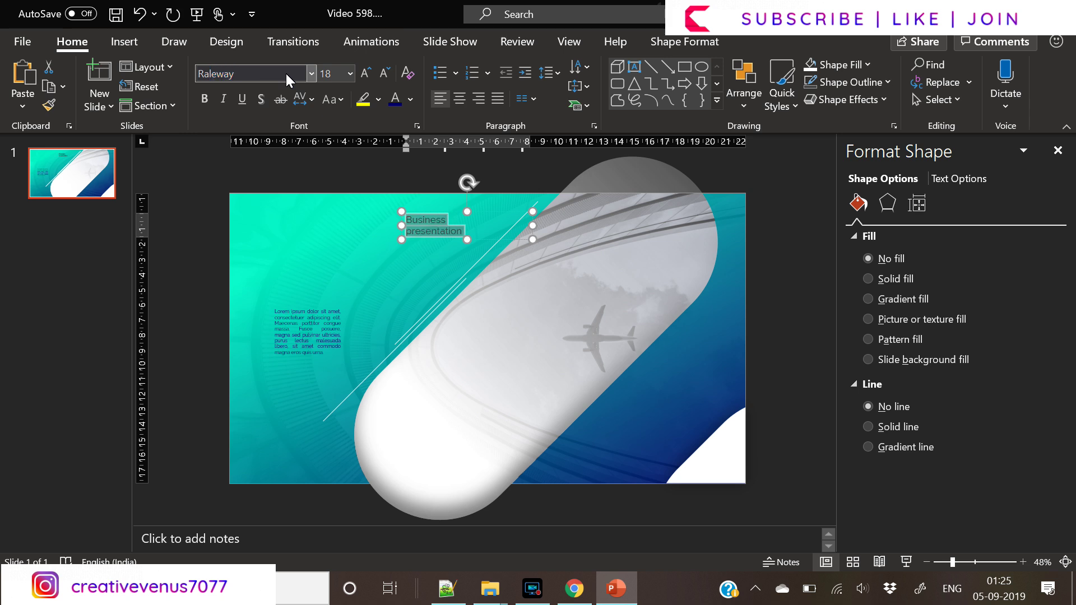
Make the title uppercase, enlarge it with BUSINESS at 48 pt, and widen its box
click(334, 100)
click(371, 159)
click(366, 74)
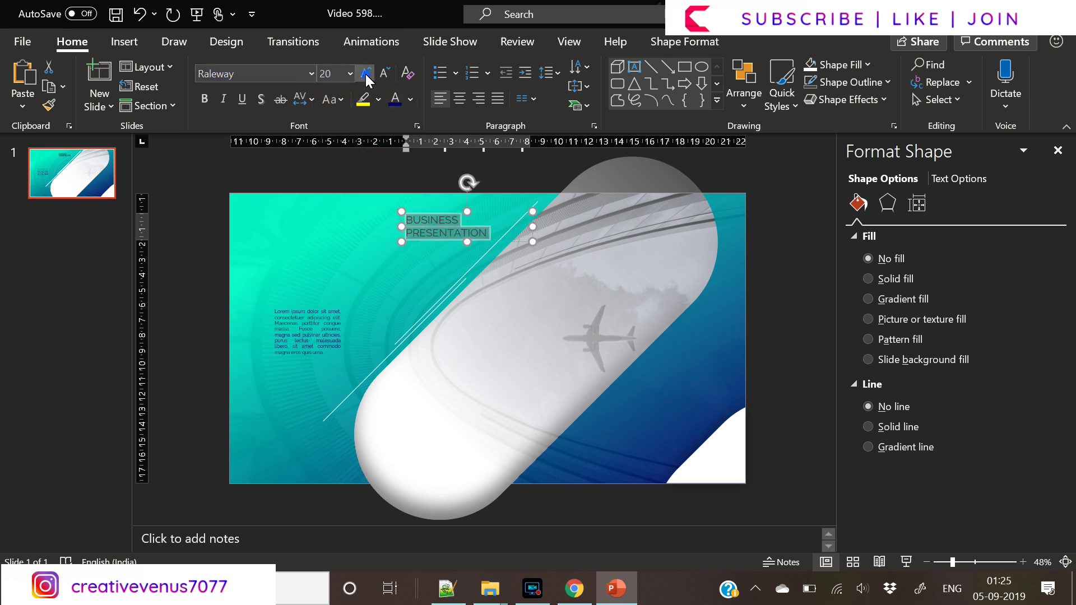
click(365, 73)
click(366, 74)
click(366, 73)
click(437, 262)
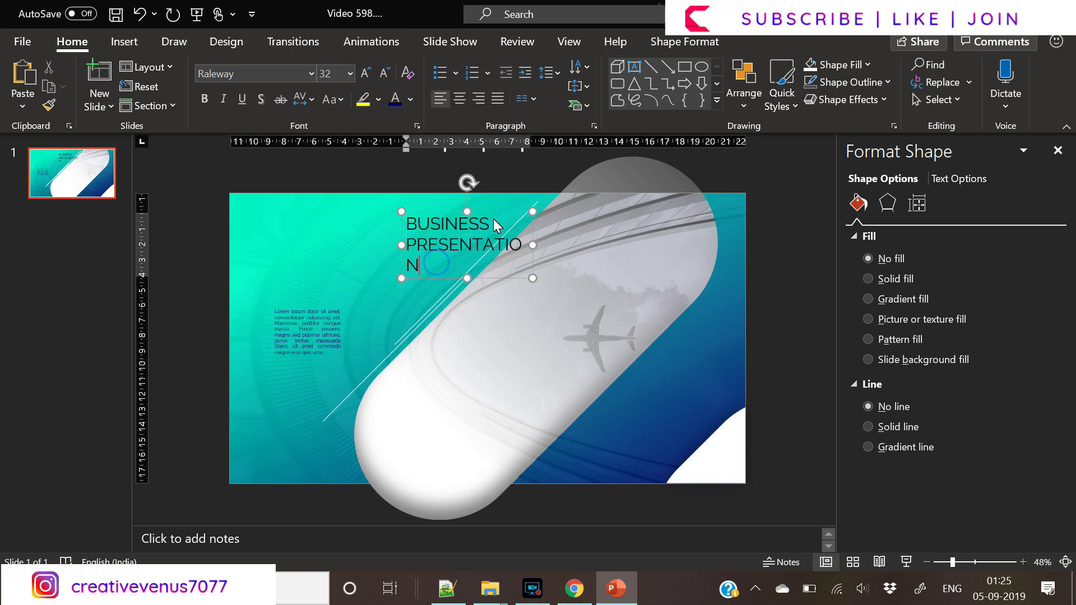
drag(497, 220, 297, 223)
click(365, 74)
click(365, 73)
click(366, 73)
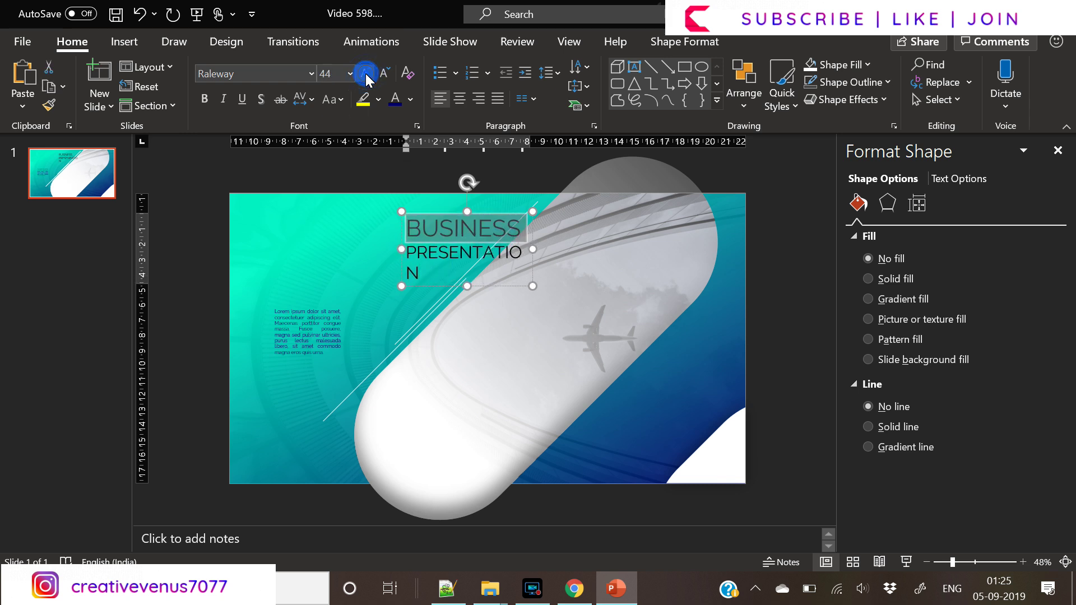
click(365, 74)
drag(533, 264, 564, 262)
Bold the title, move it to the slide's upper left, and switch it to Title Case
click(526, 254)
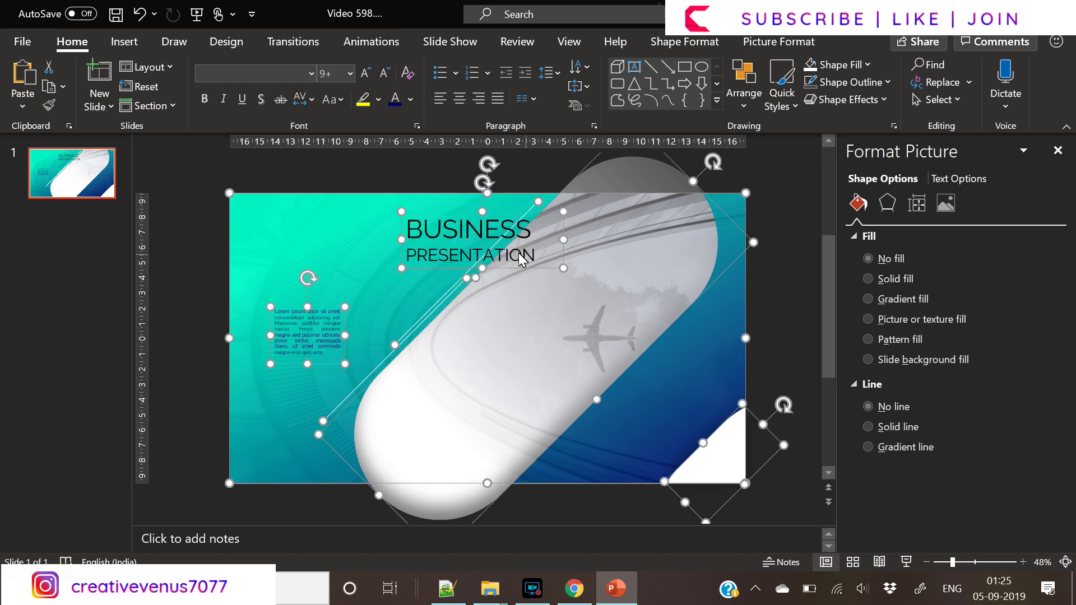
click(458, 255)
key(ctrl+a)
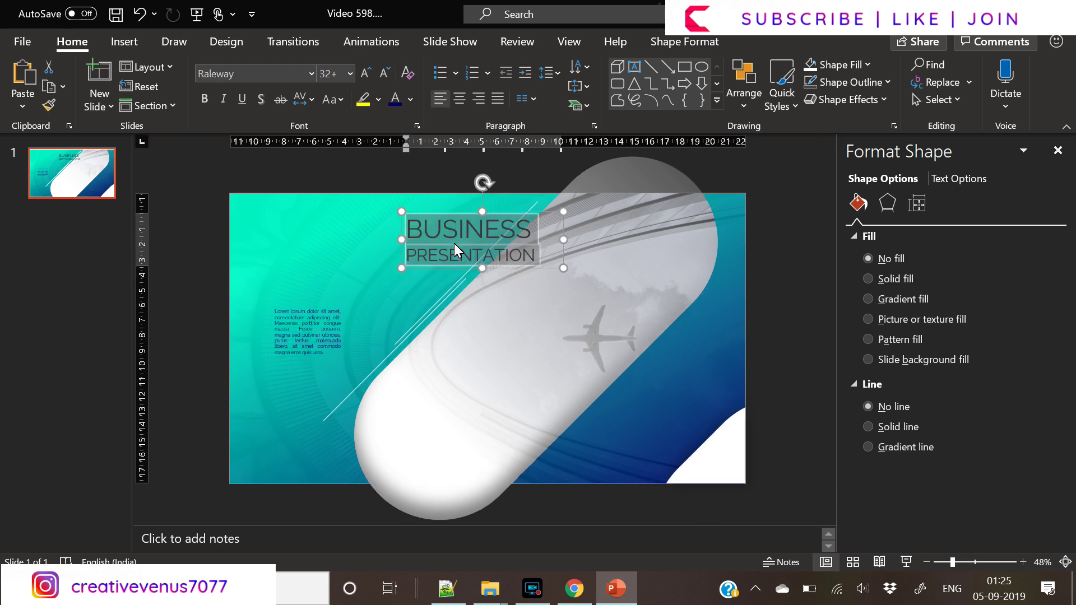
key(ctrl+b)
click(486, 252)
drag(505, 210, 372, 219)
key(ctrl+space)
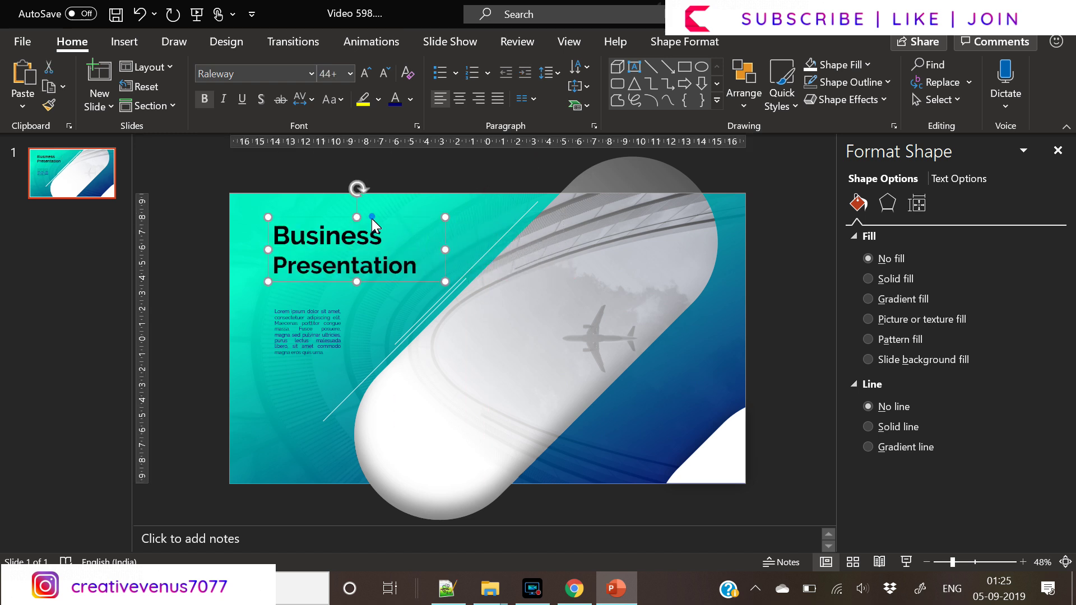
Colour the title navy with 22% text transparency
click(412, 101)
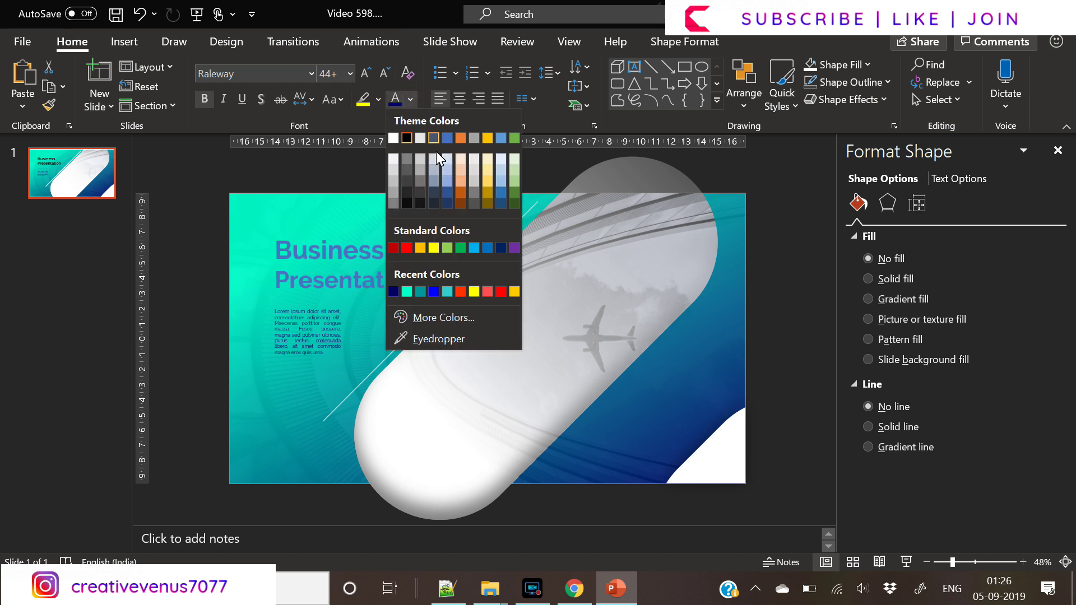
click(393, 292)
click(958, 180)
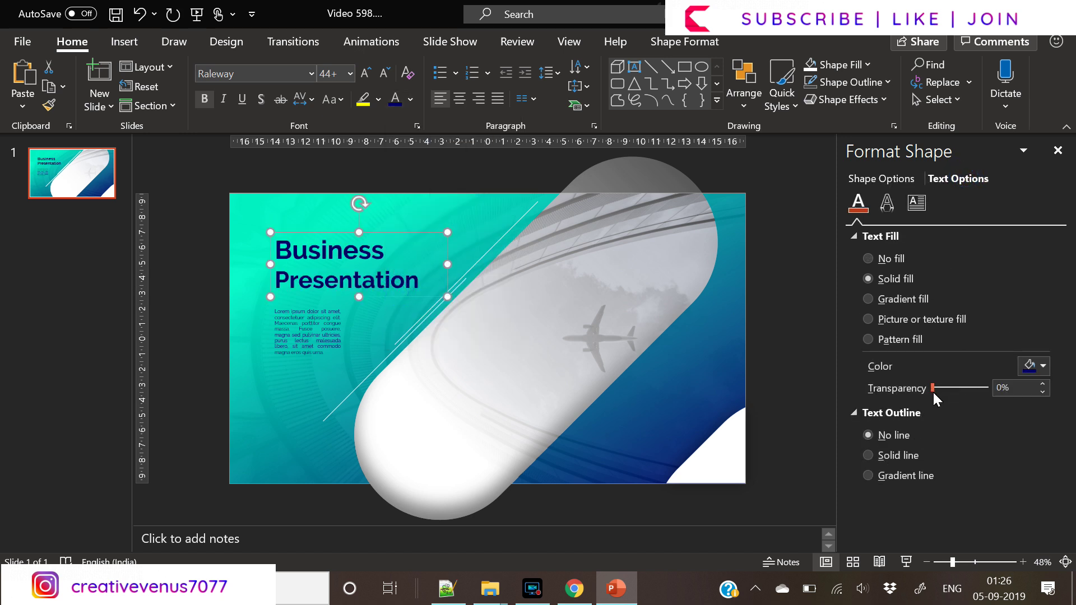
drag(930, 387, 775, 379)
click(187, 264)
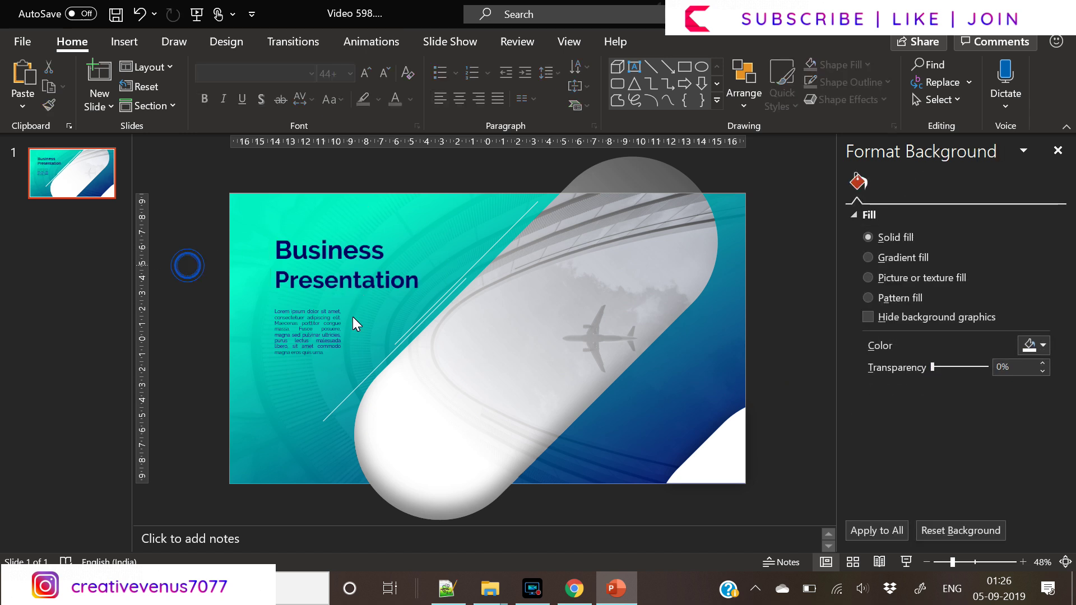
Move the Lorem ipsum paragraph down onto the white shape
click(304, 335)
drag(326, 315, 446, 399)
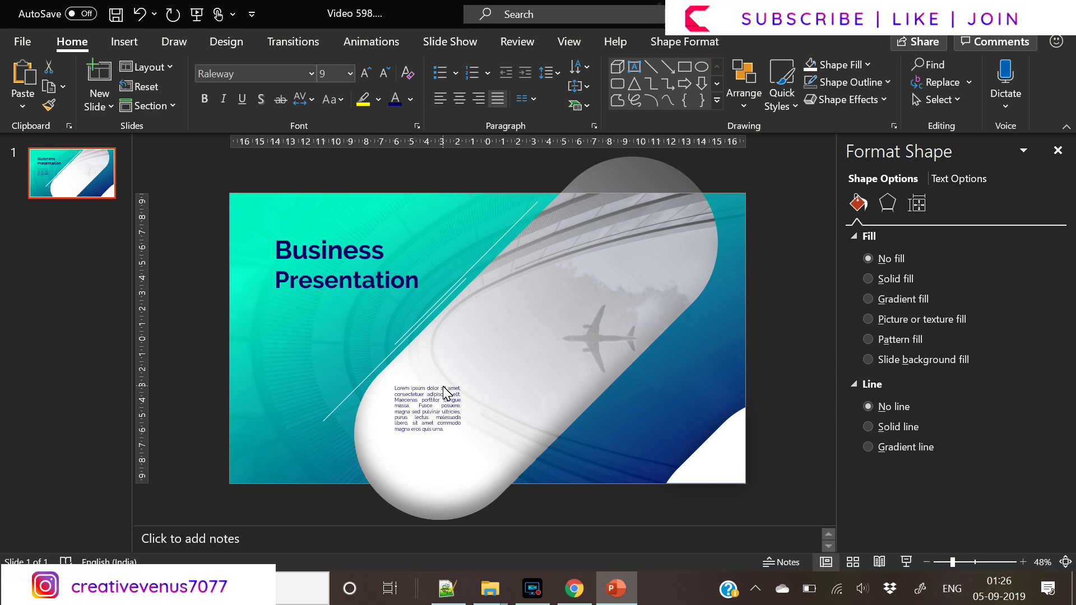
click(185, 263)
click(124, 41)
Draw a small circle at the top left with no outline and a white fill
click(263, 93)
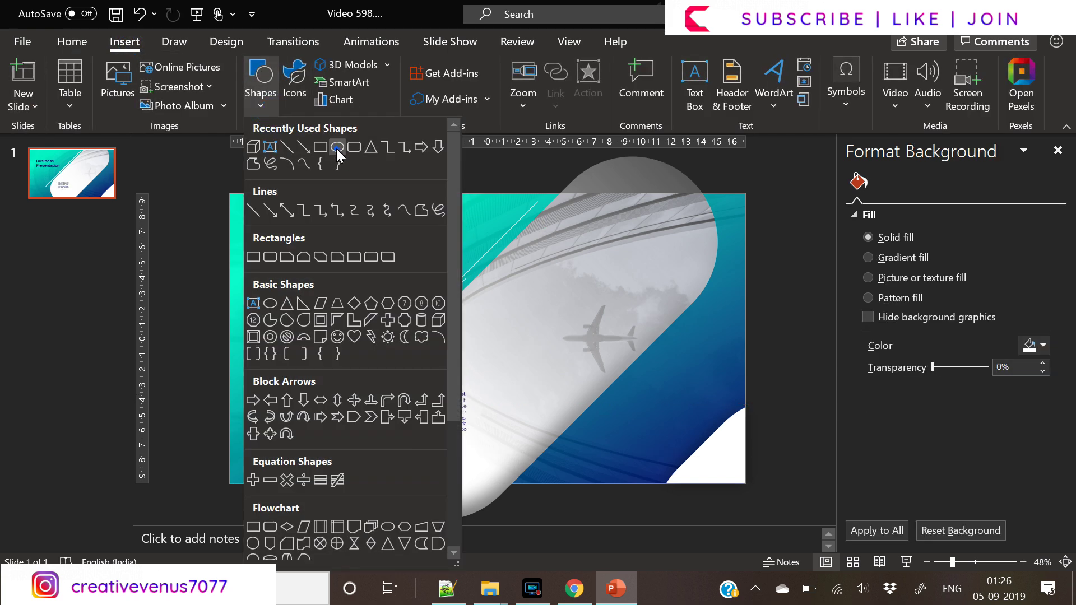
click(336, 147)
mouse_move(268, 219)
mouse_down()
mouse_move(266, 211)
mouse_move(275, 237)
mouse_up()
click(277, 240)
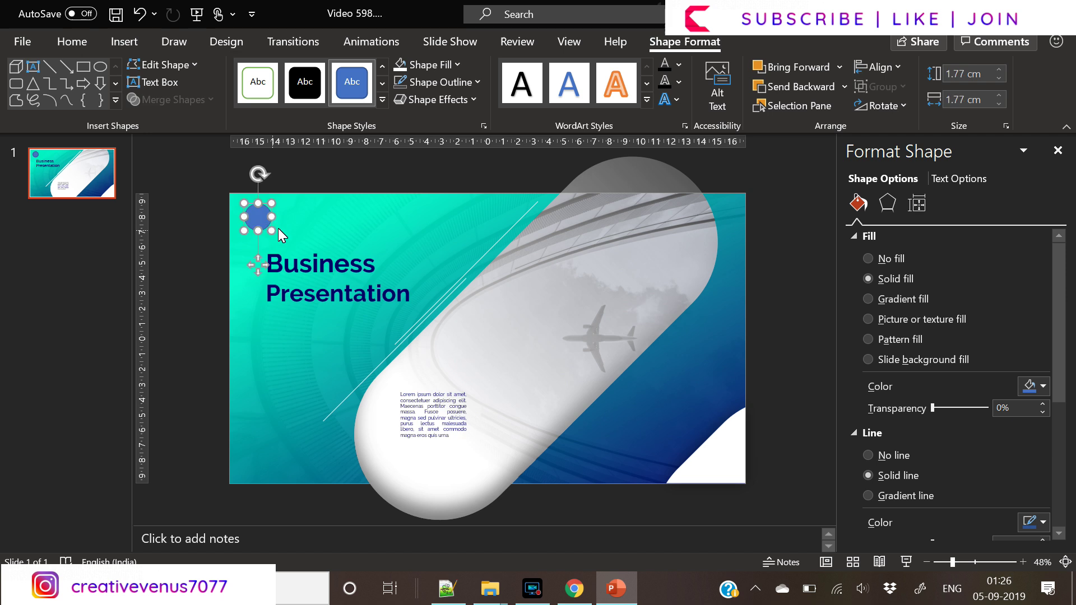
click(894, 456)
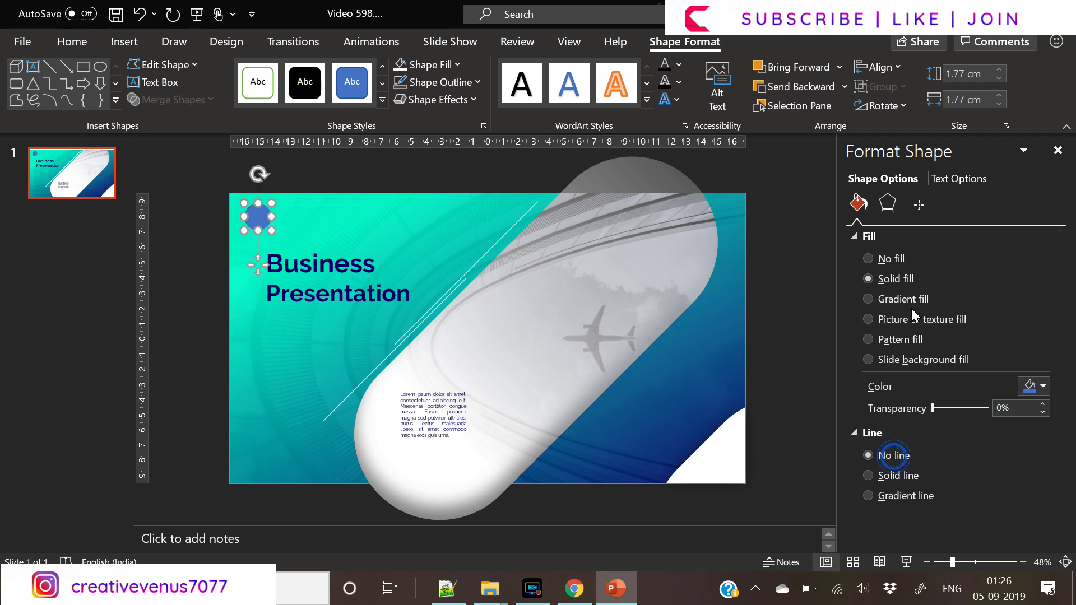
click(1034, 386)
click(949, 168)
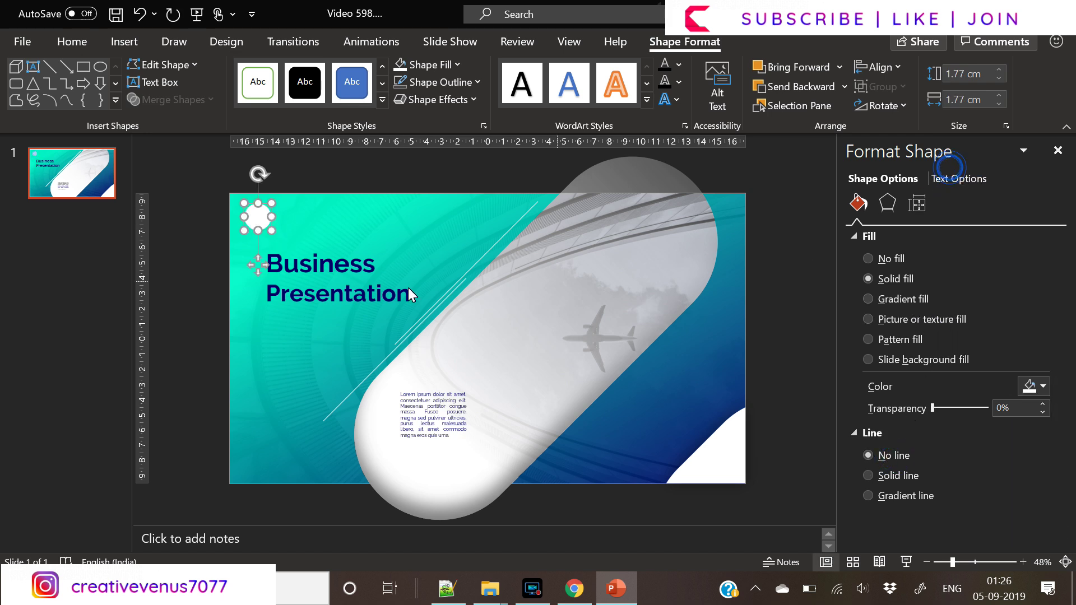
click(185, 301)
Type a W inside the circle and colour its text navy
click(256, 221)
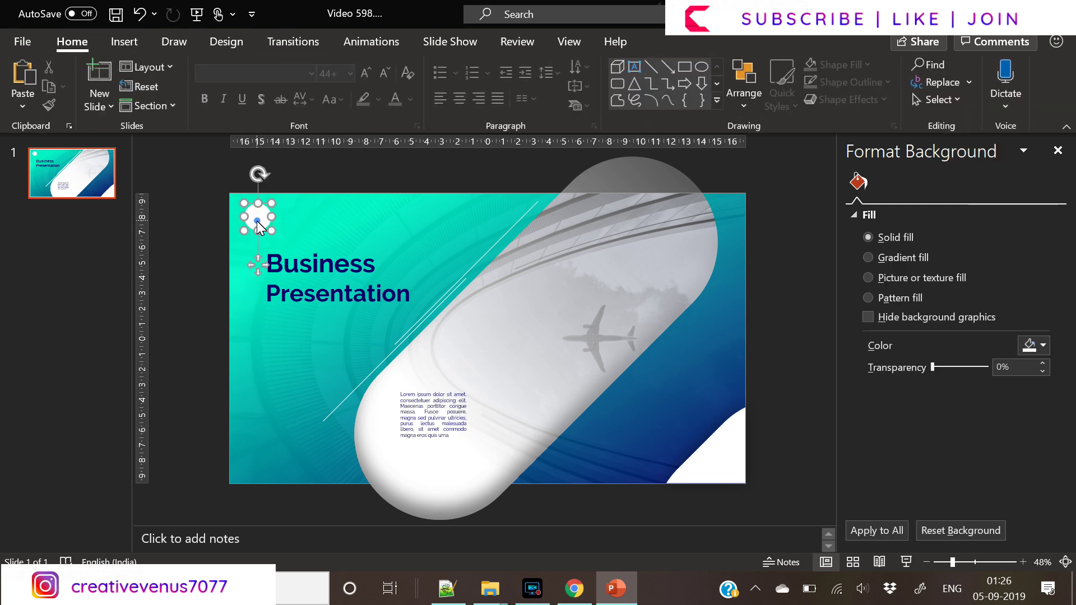
right_click(257, 221)
click(304, 270)
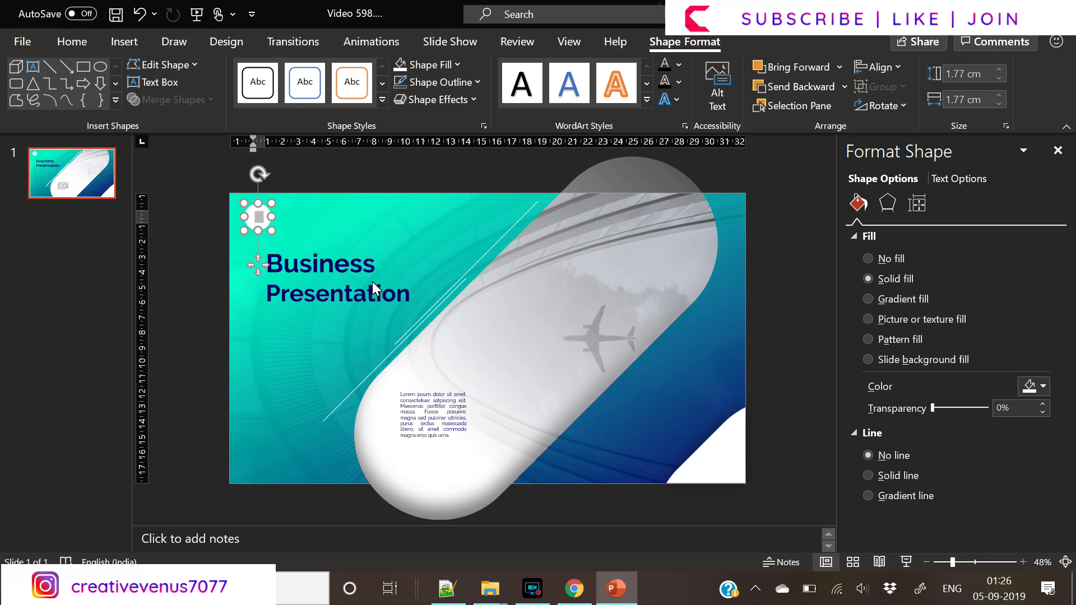
click(959, 178)
click(1029, 368)
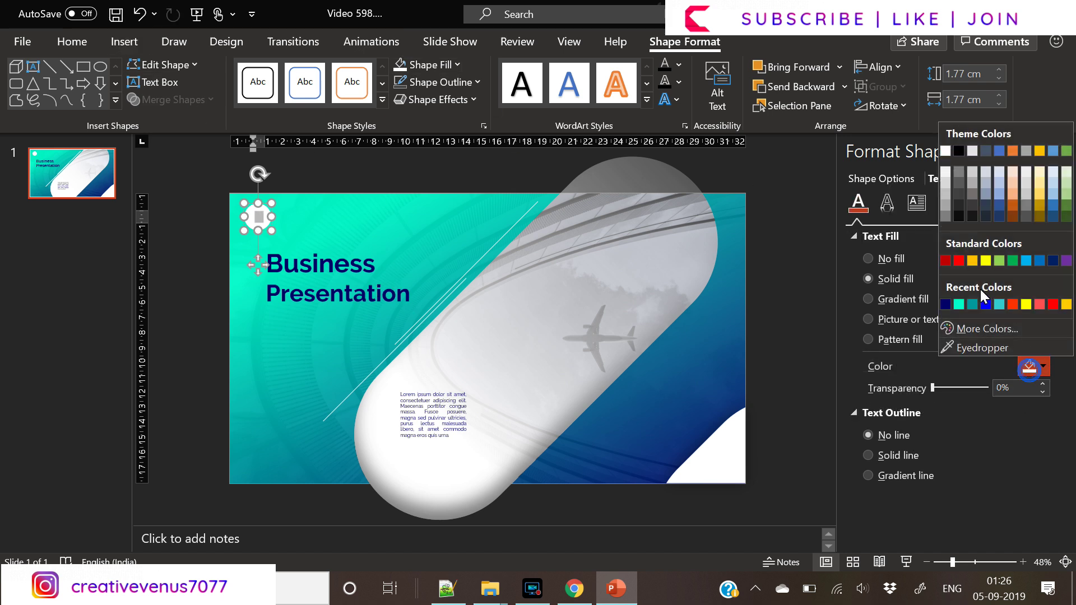
click(948, 306)
Set the W to bold Raleway and increase its font size
click(72, 42)
click(259, 70)
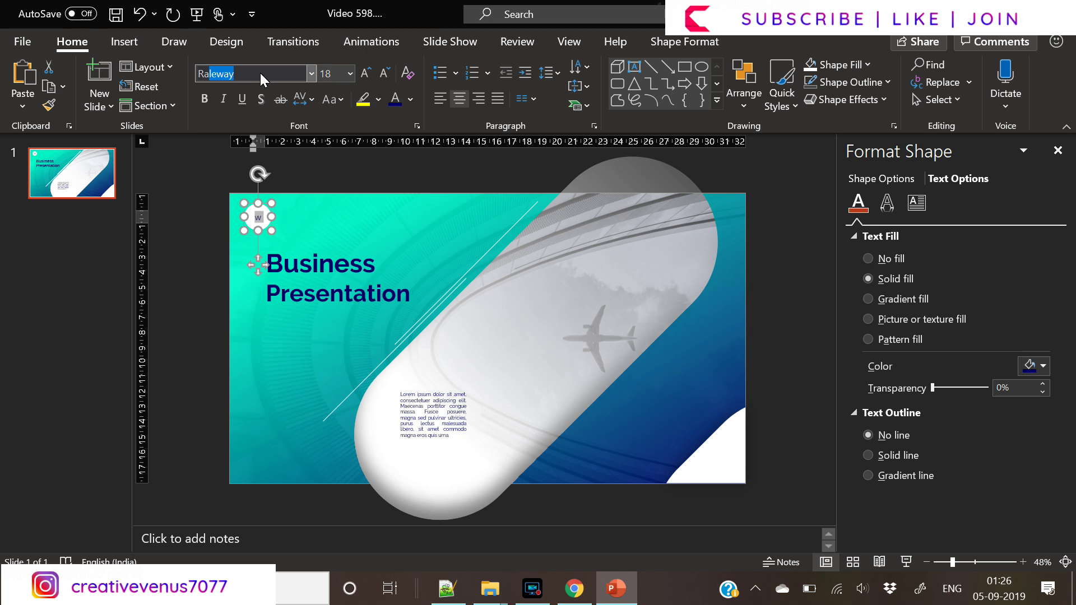
key(Escape)
click(204, 100)
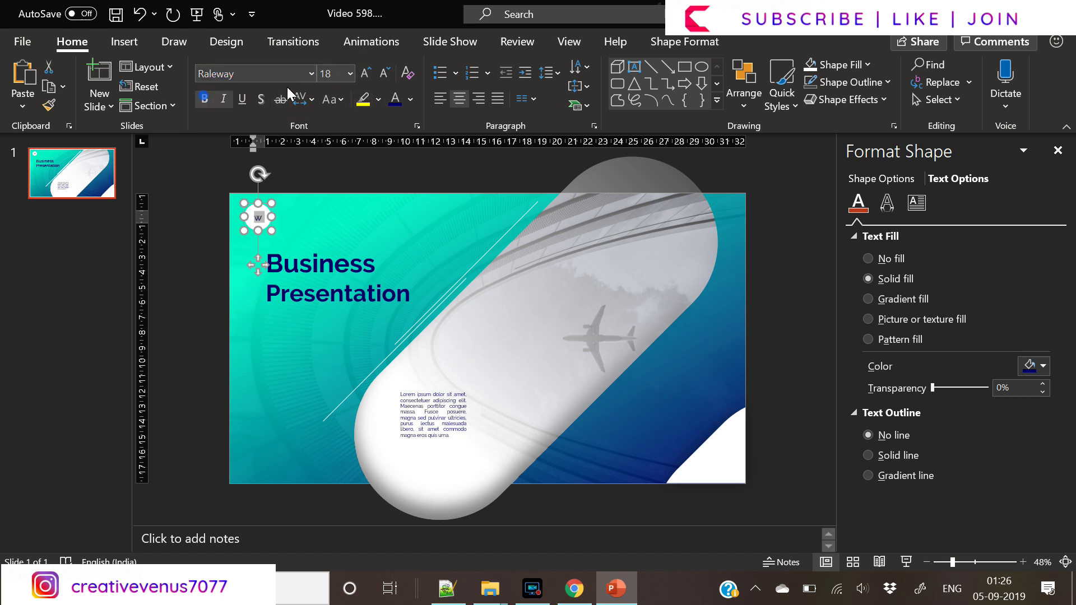
click(361, 74)
click(362, 74)
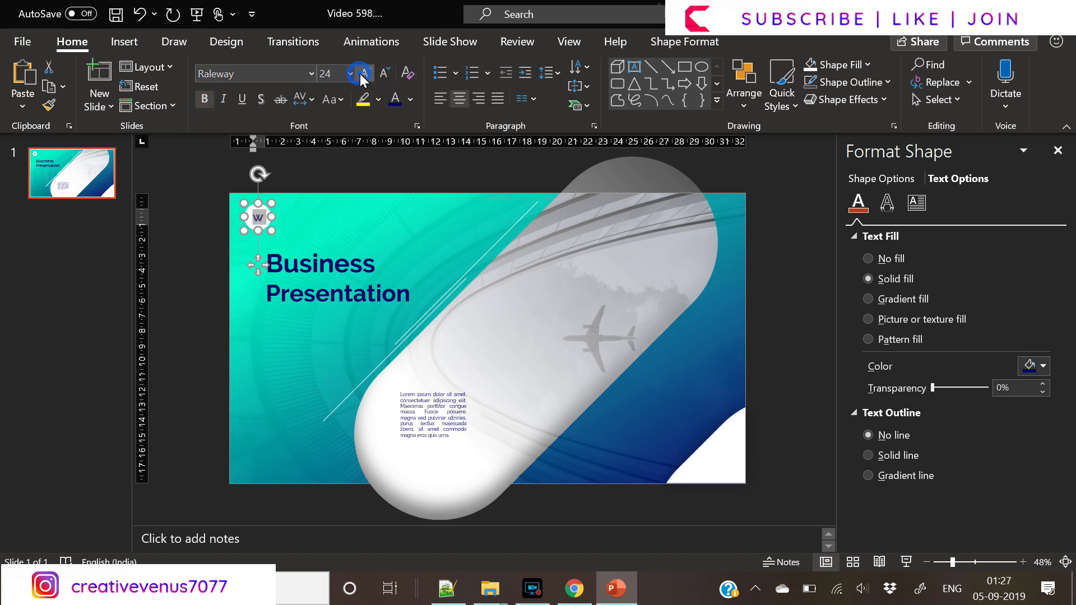
click(361, 74)
click(361, 73)
click(361, 73)
click(361, 74)
Set the W to size 40, enlarge the plane picture past the slide edges, and readjust the gradient overlay
click(171, 224)
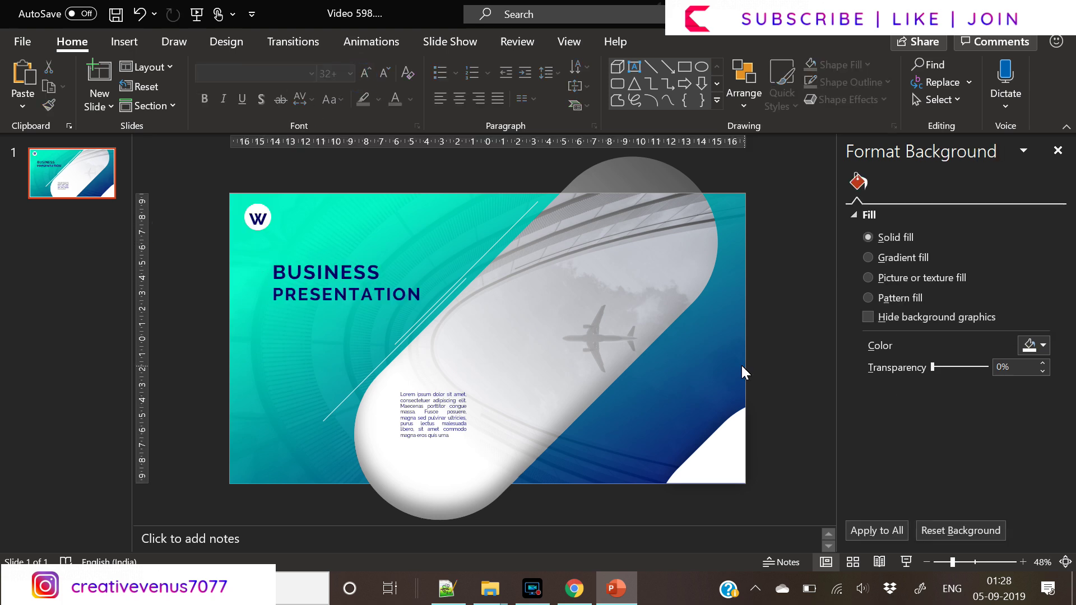
click(743, 360)
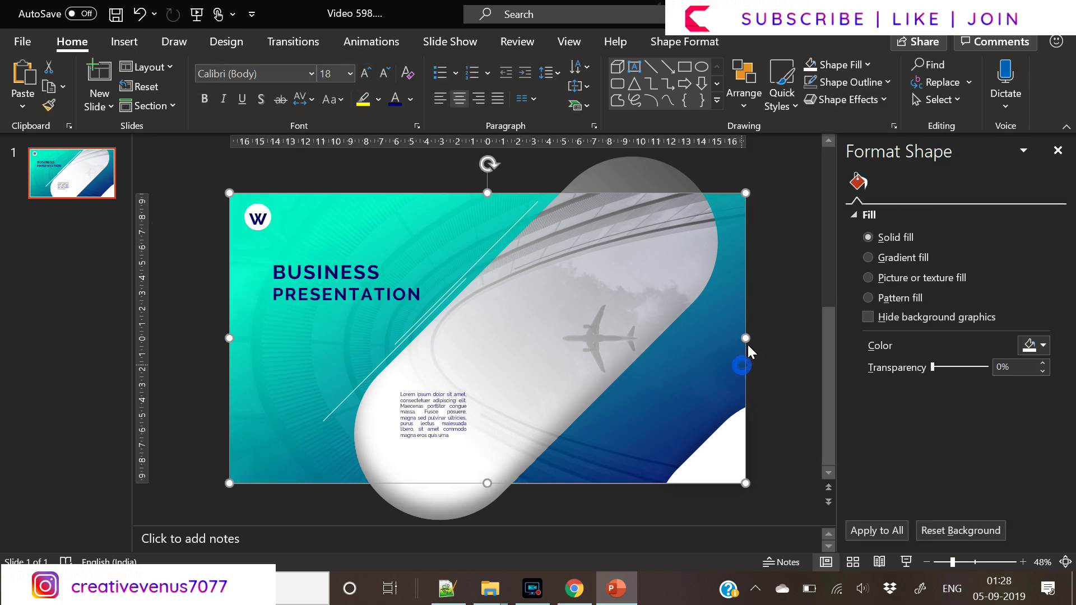
drag(749, 338, 732, 338)
click(744, 345)
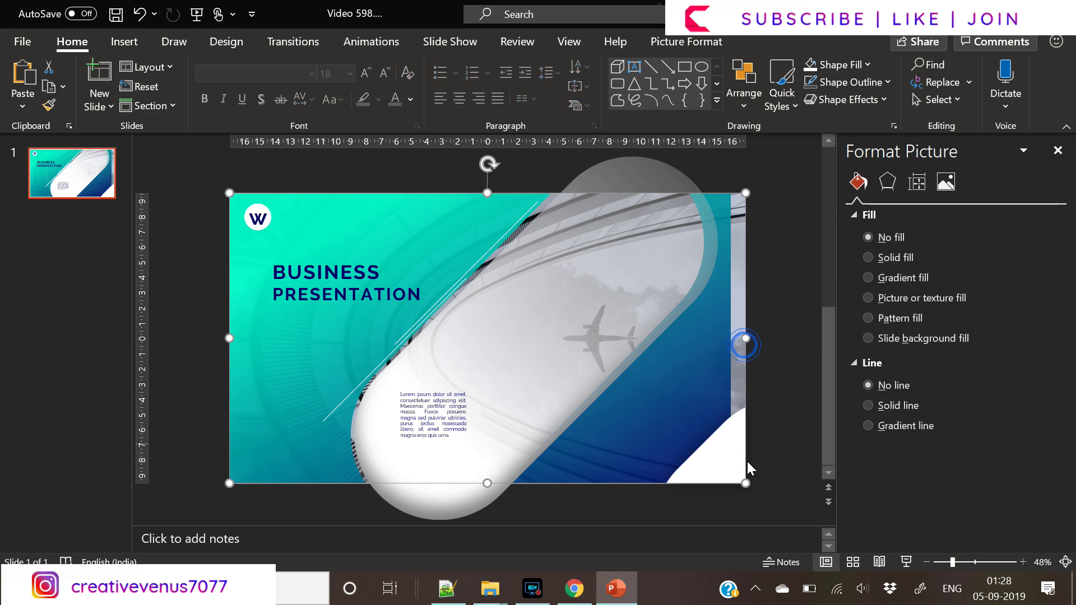
drag(745, 484, 759, 499)
click(694, 385)
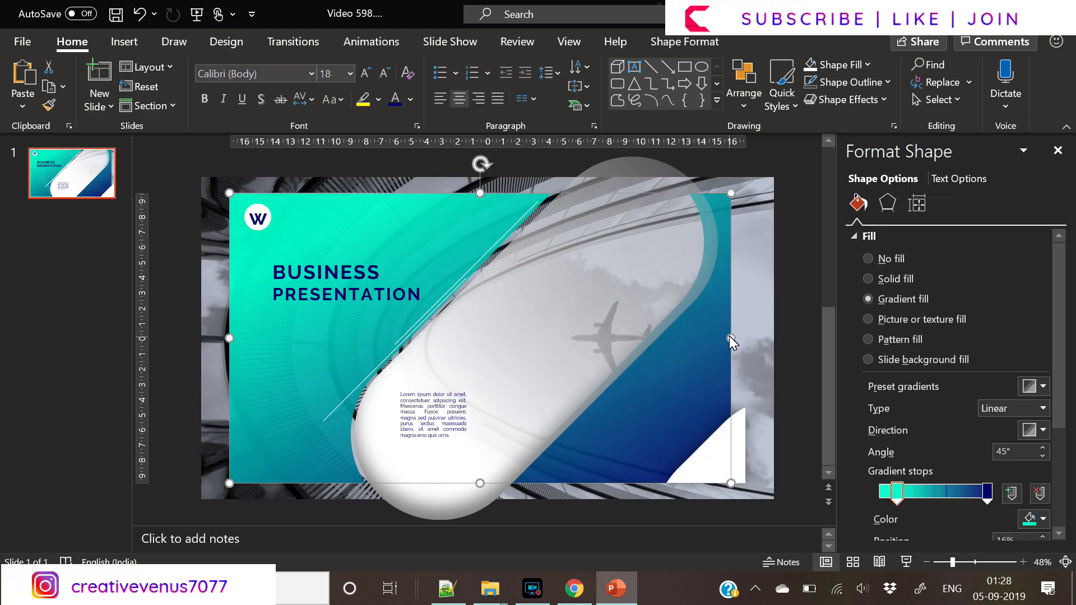
drag(729, 336, 744, 335)
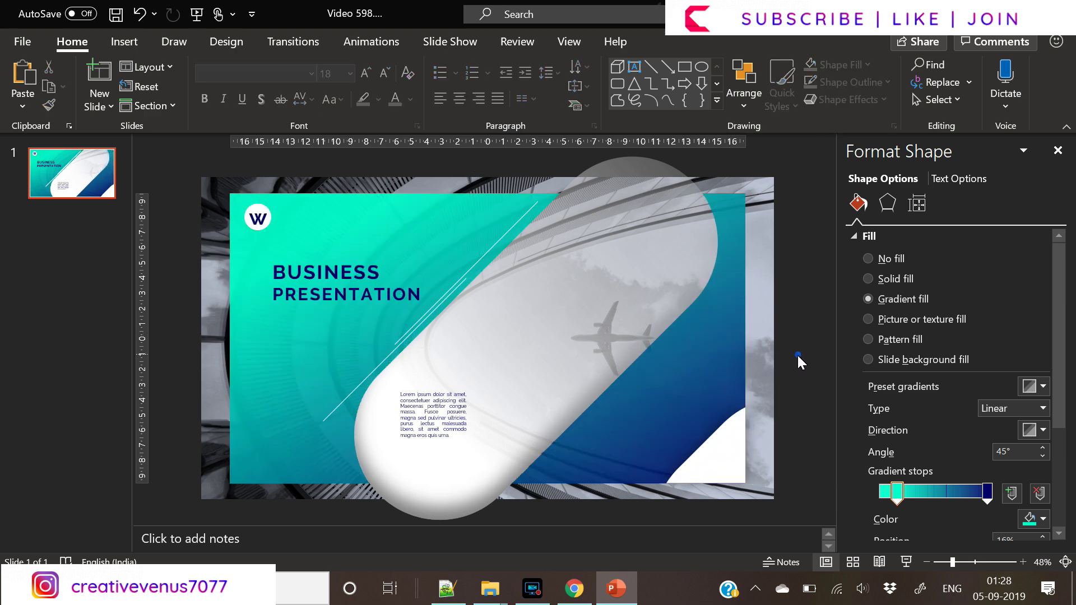
Apply the Left line motion path from More Motion Paths to the airplane photo
click(797, 354)
click(762, 334)
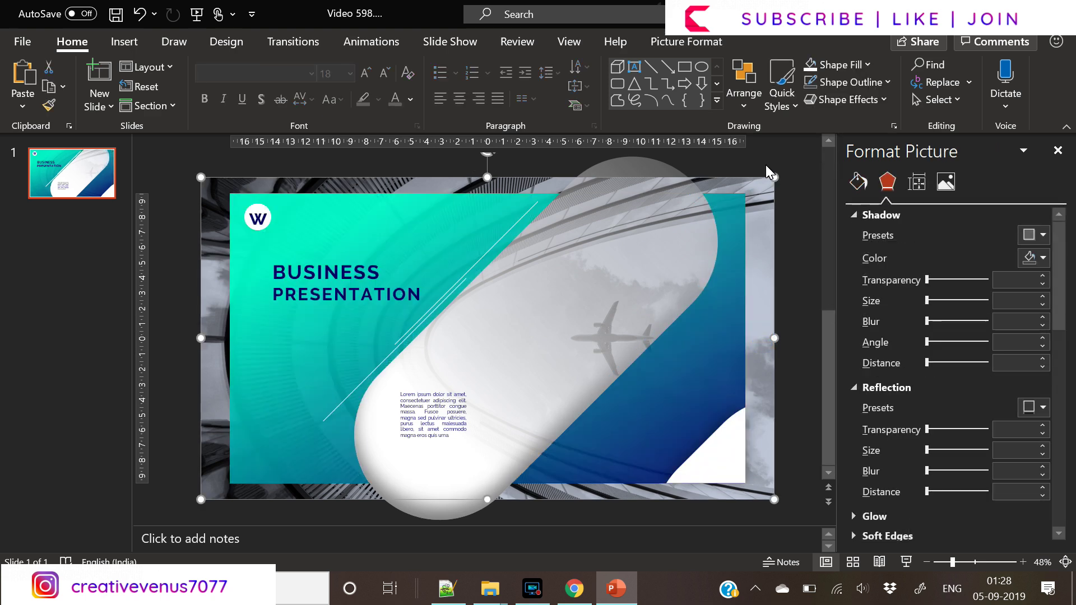
click(374, 45)
click(642, 106)
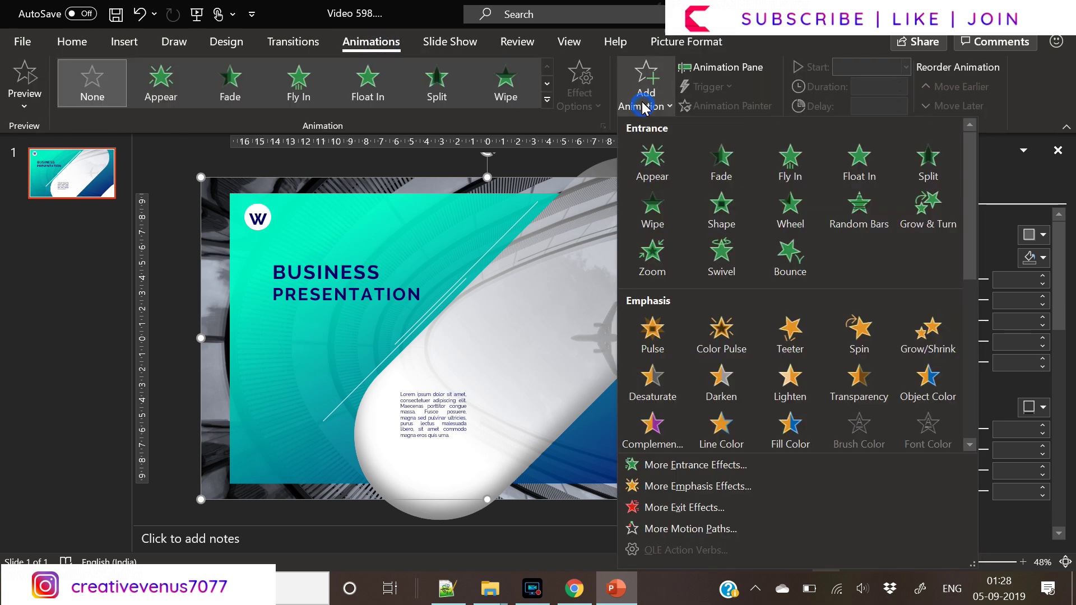
click(698, 486)
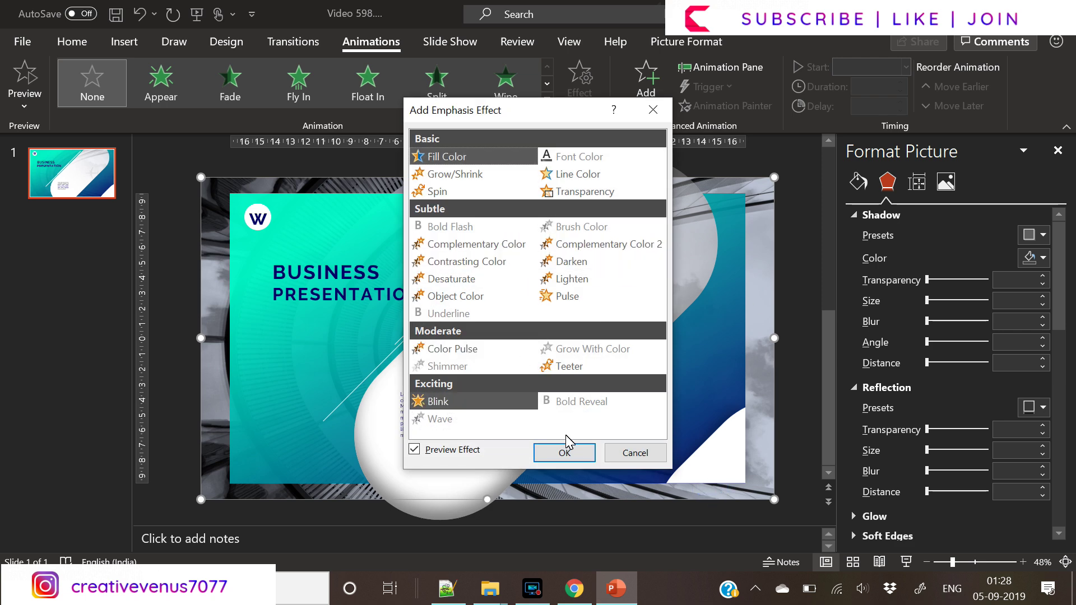
click(632, 459)
click(660, 114)
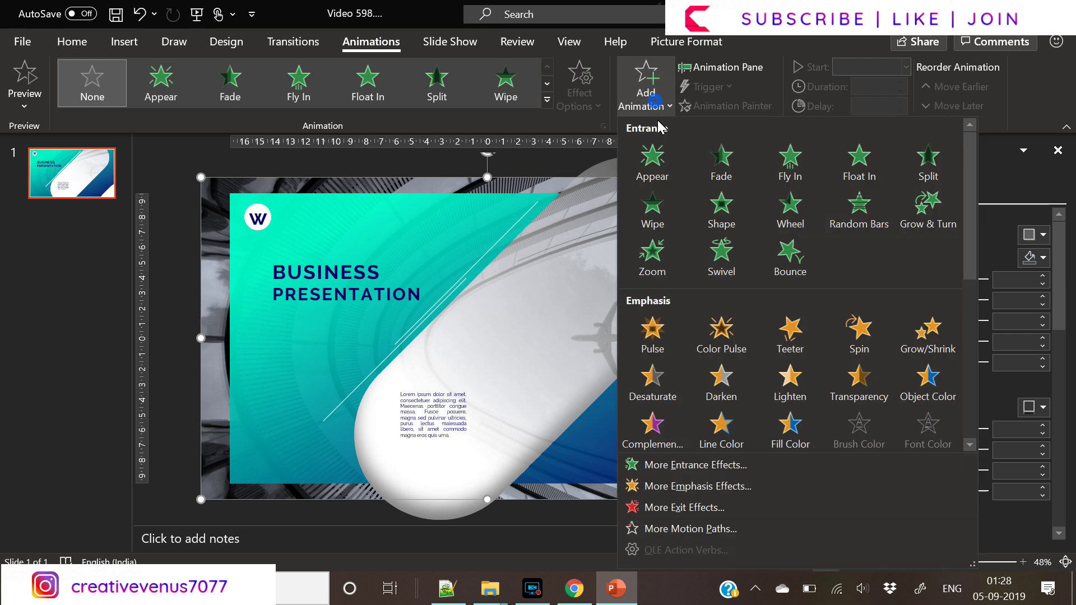
scroll(683, 385, down, 6)
click(684, 530)
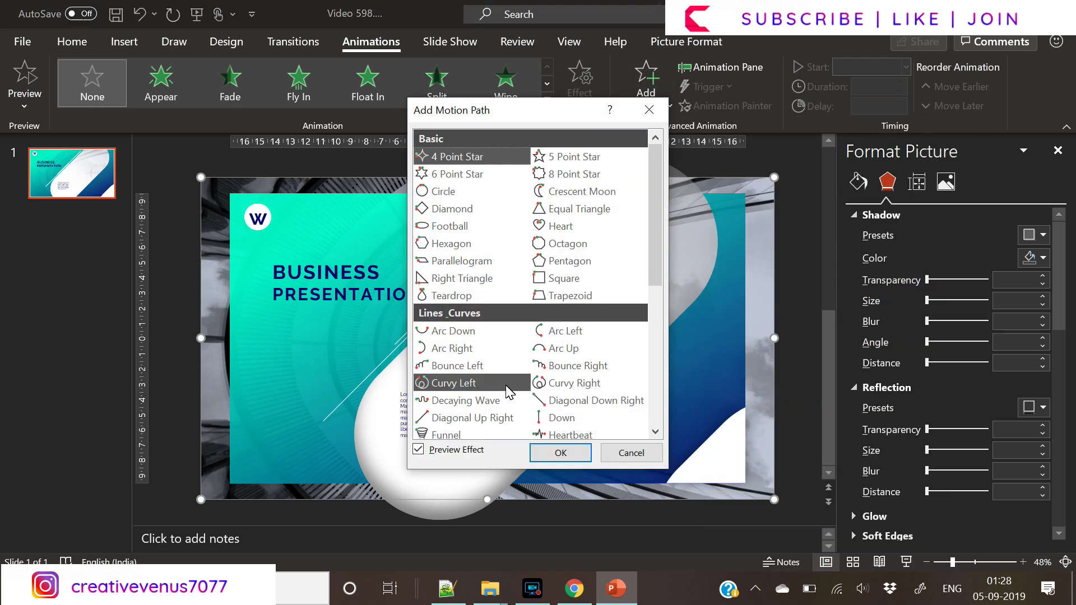
scroll(451, 387, down, 1)
click(559, 401)
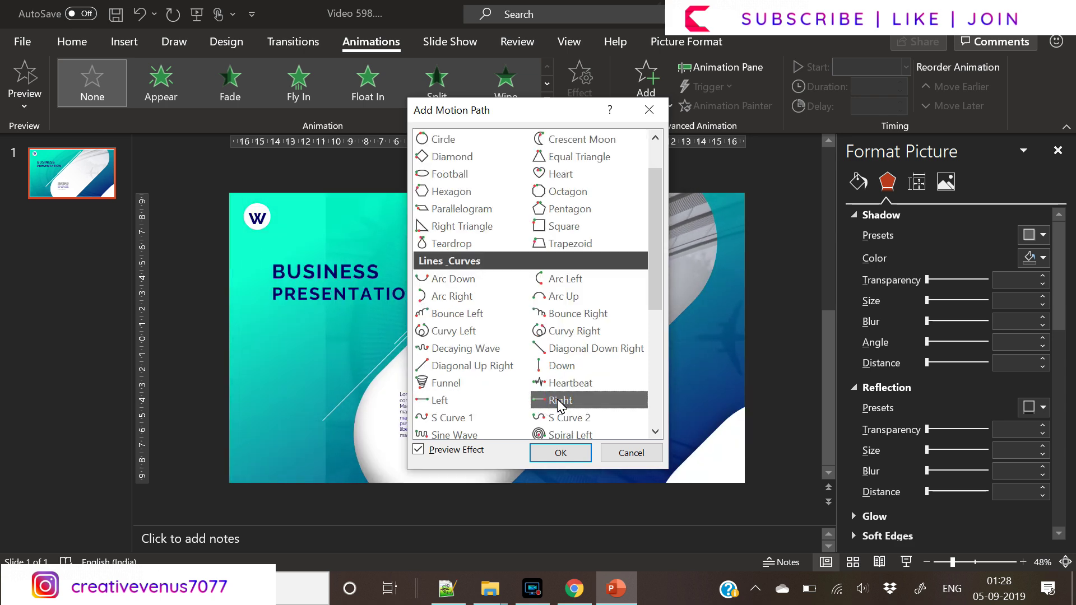
click(449, 402)
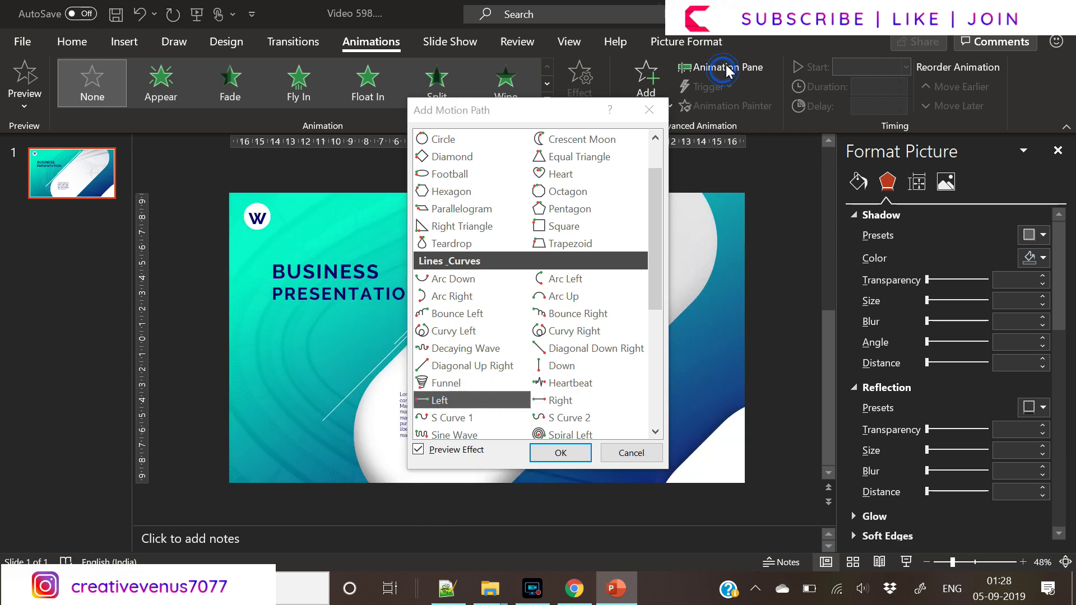
click(561, 452)
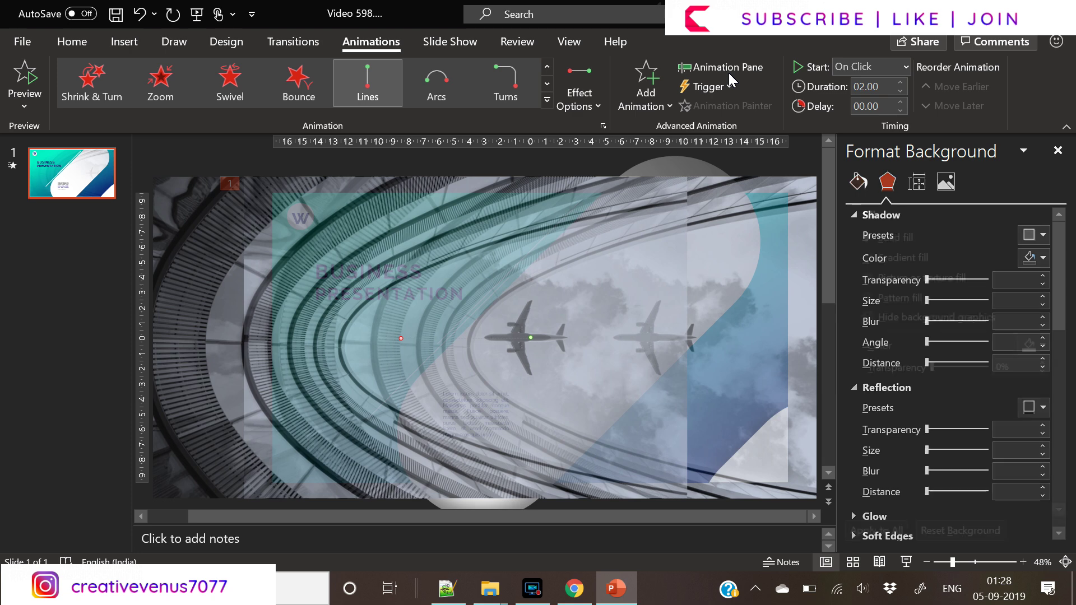
Set the motion to start With Previous, with a 0.25 s delay and 3.5 s duration
click(722, 69)
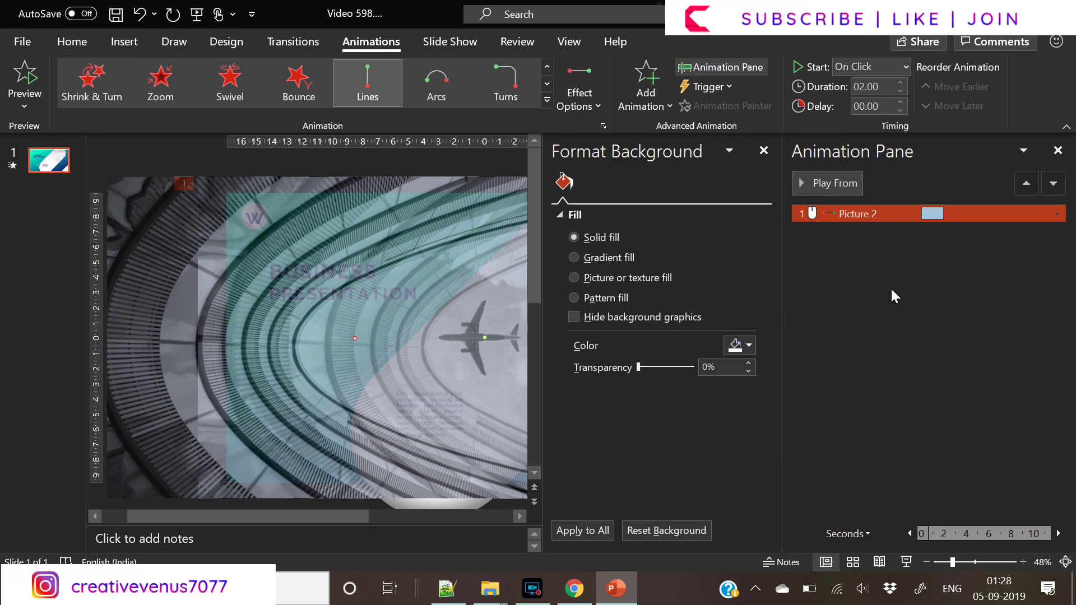
click(902, 66)
click(882, 84)
click(900, 102)
click(901, 82)
click(901, 83)
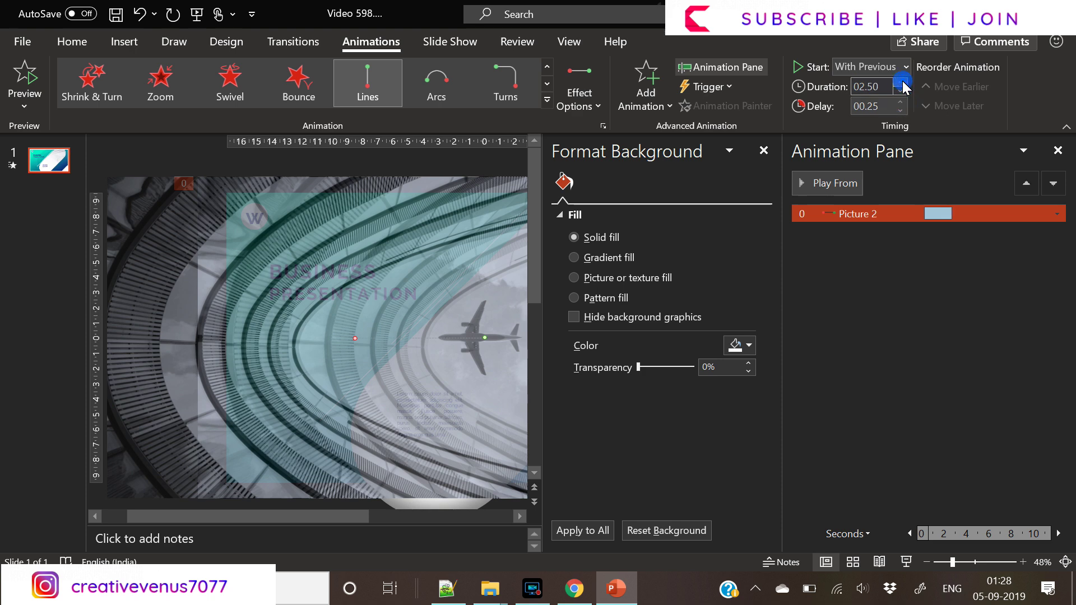
In the Left motion's effect options, enable Auto-reverse and repeat until the end of the slide
right_click(895, 210)
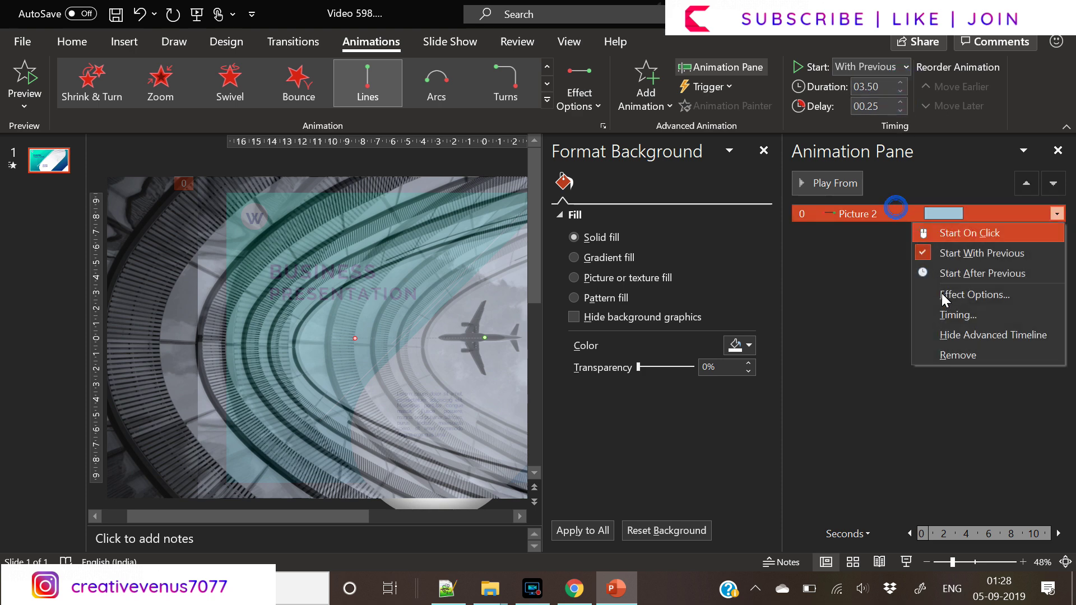
click(942, 293)
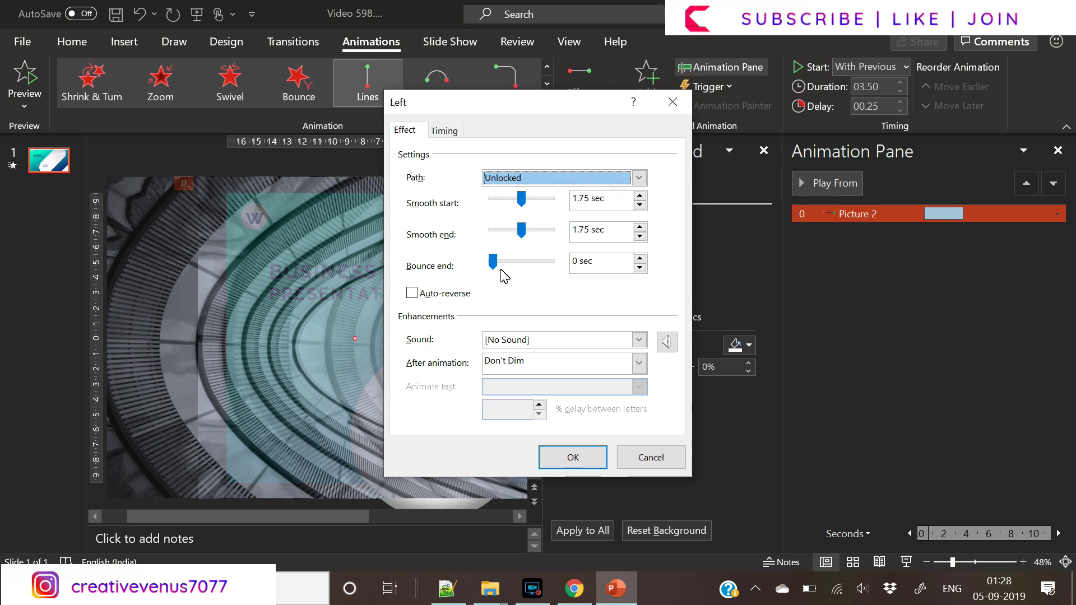
click(421, 295)
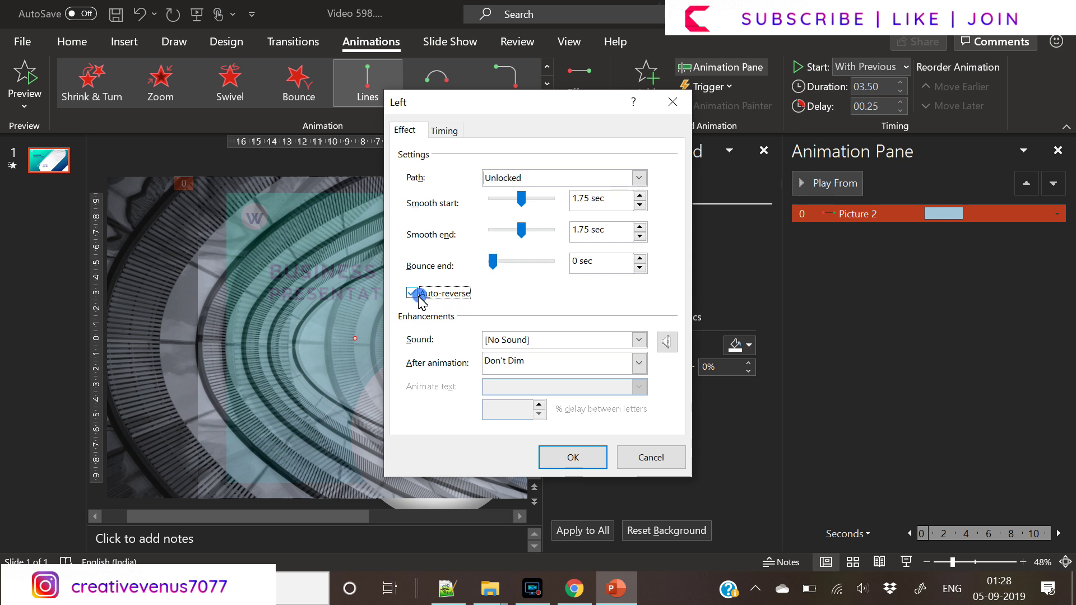
click(444, 132)
click(564, 227)
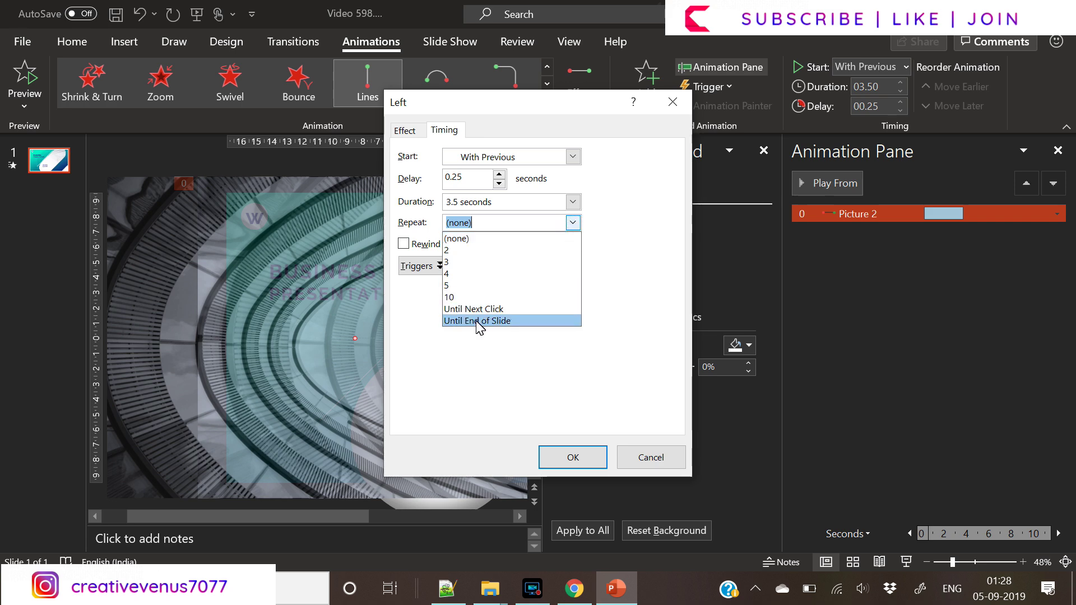
click(476, 320)
click(572, 456)
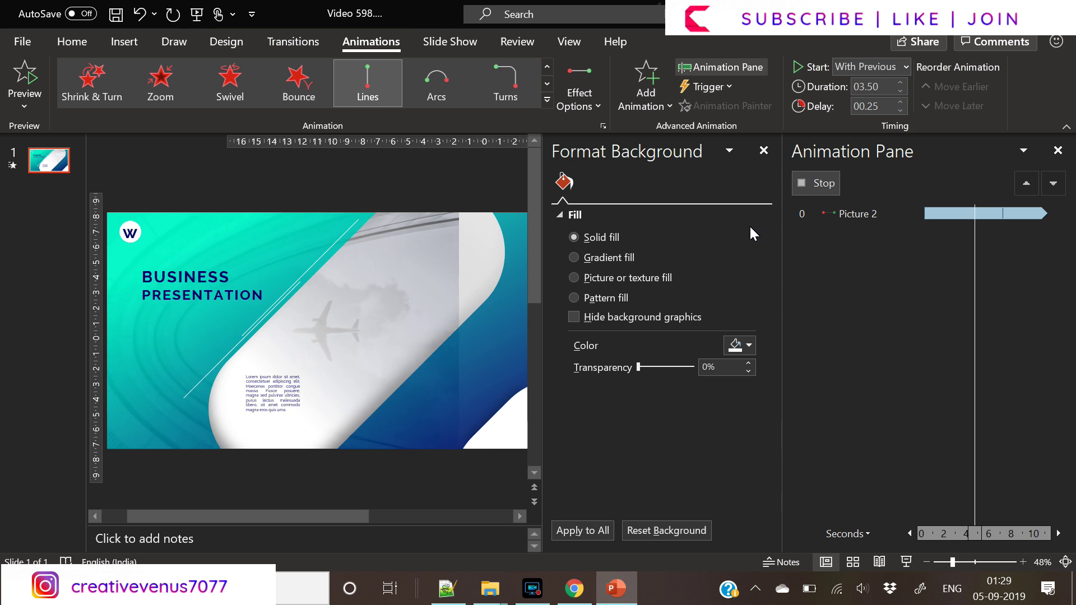
click(767, 156)
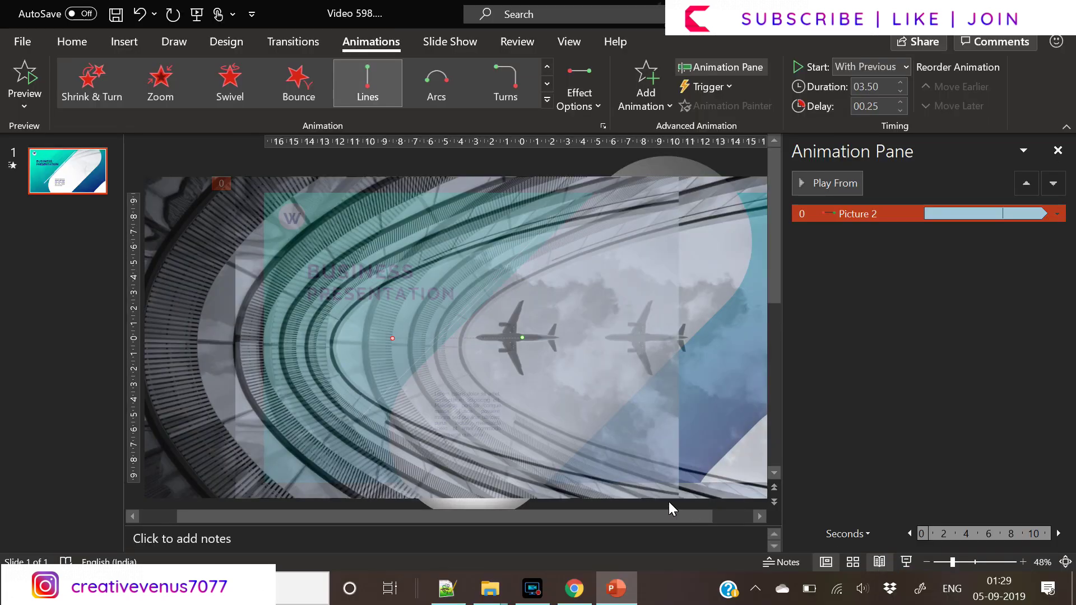
Shorten the picture's leftward motion path by dragging its end point right, then select the diagonal line
drag(393, 340, 704, 398)
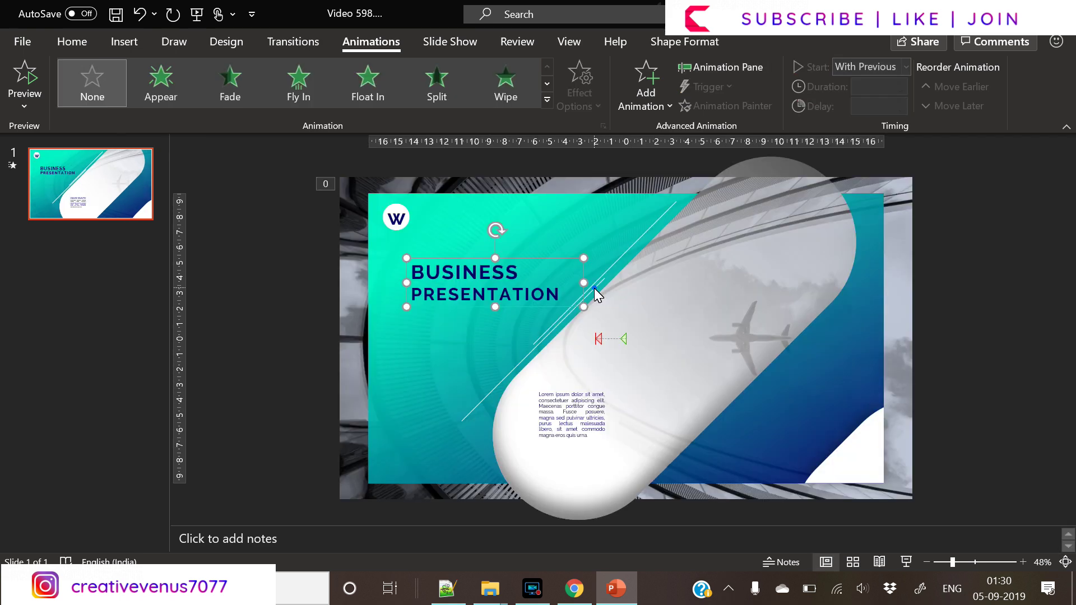
click(594, 288)
Duplicate the diagonal line and place the copy in the lower-right blue area
key(ctrl+v)
drag(586, 318, 817, 325)
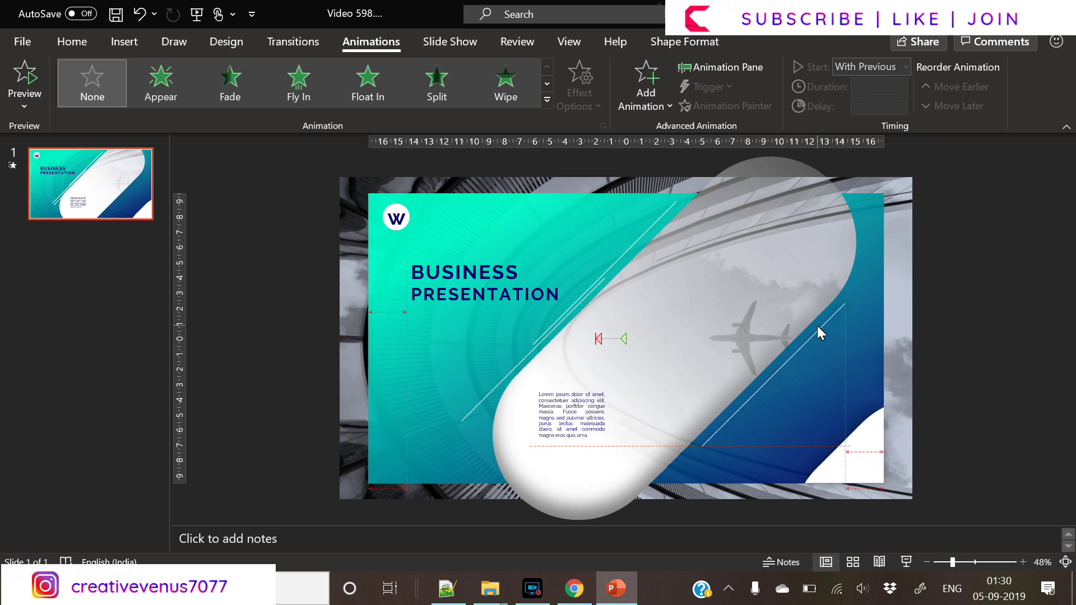
click(928, 319)
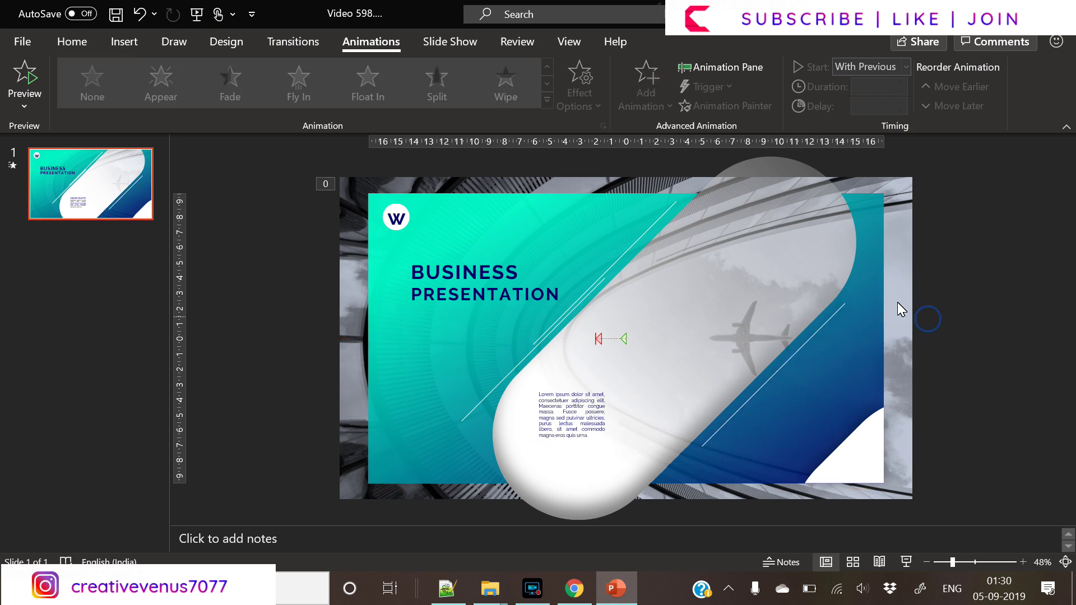
Shrink the BUSINESS PRESENTATION title to 18 pt and move it up-left under the W logo
click(121, 45)
click(444, 265)
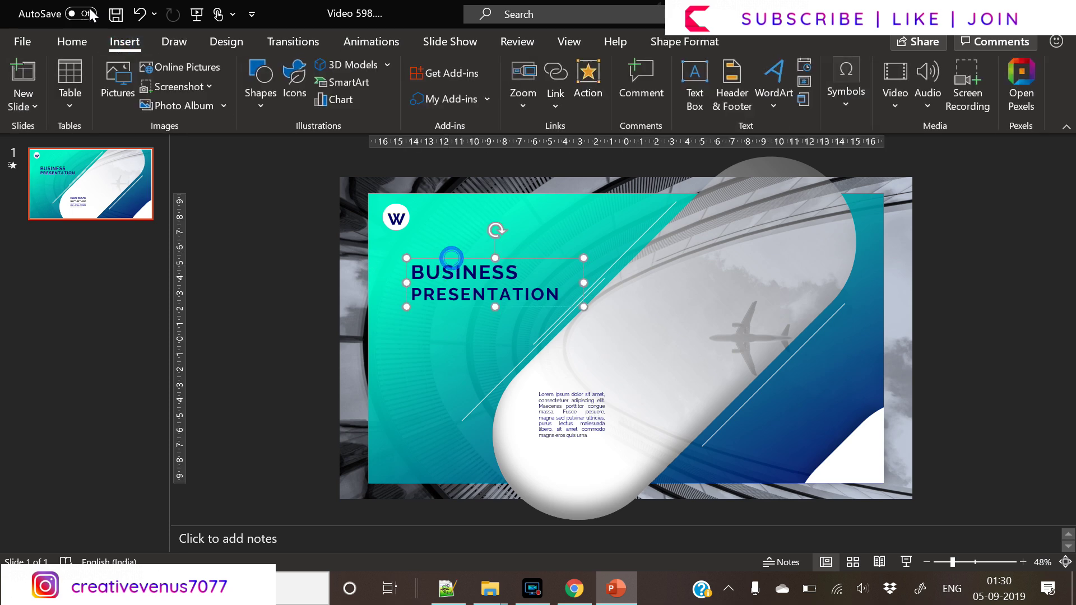
click(72, 41)
click(383, 74)
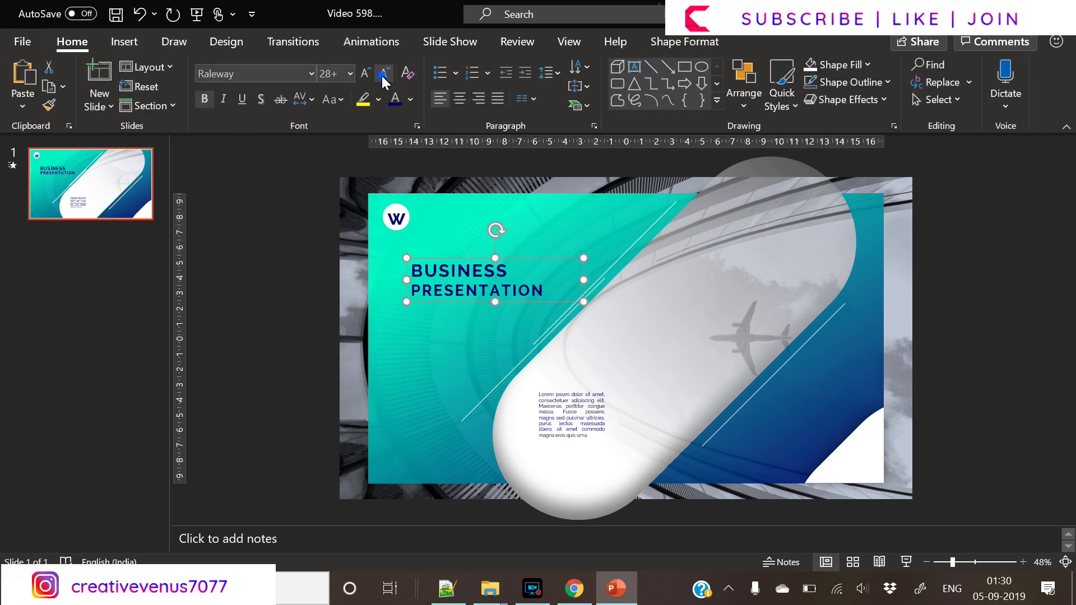
click(383, 74)
click(383, 73)
click(384, 74)
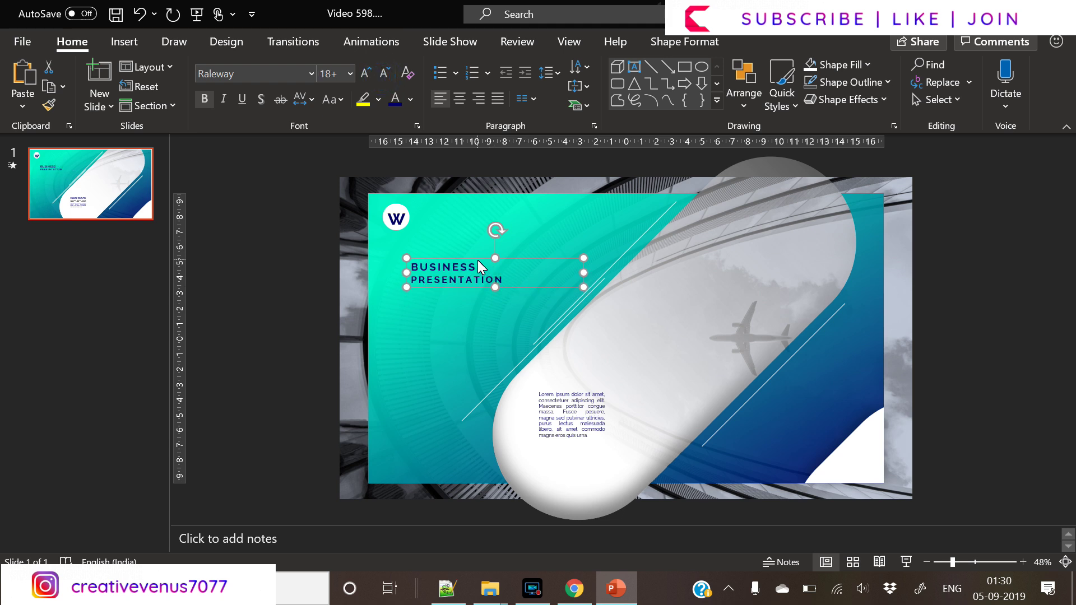
drag(478, 260, 454, 246)
click(306, 278)
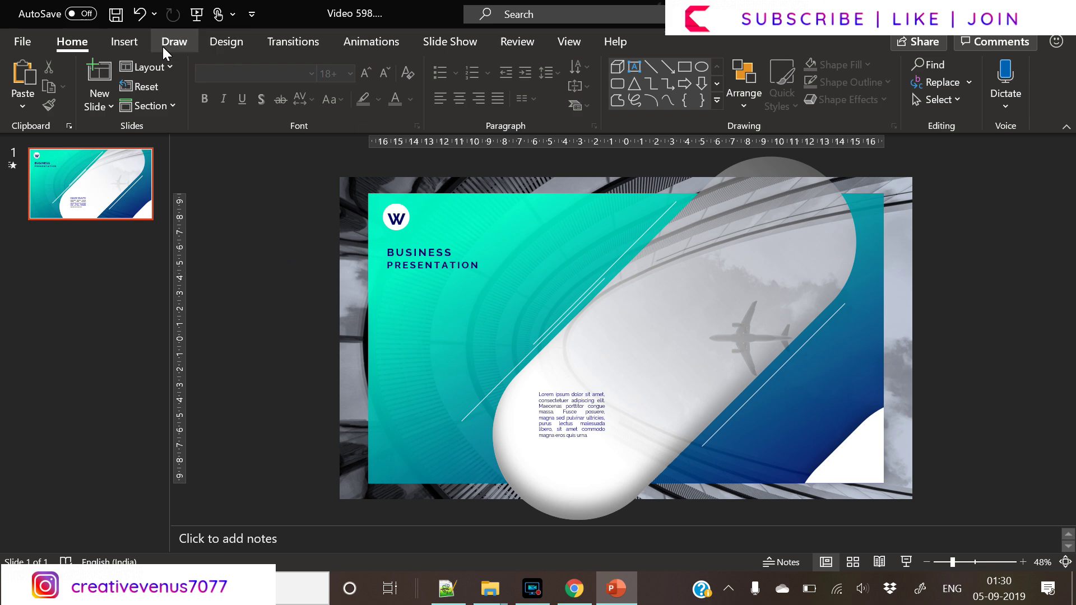
click(124, 45)
Draw a text box right of the title and type 'The / power / of / powerpoint' on four lines
click(688, 98)
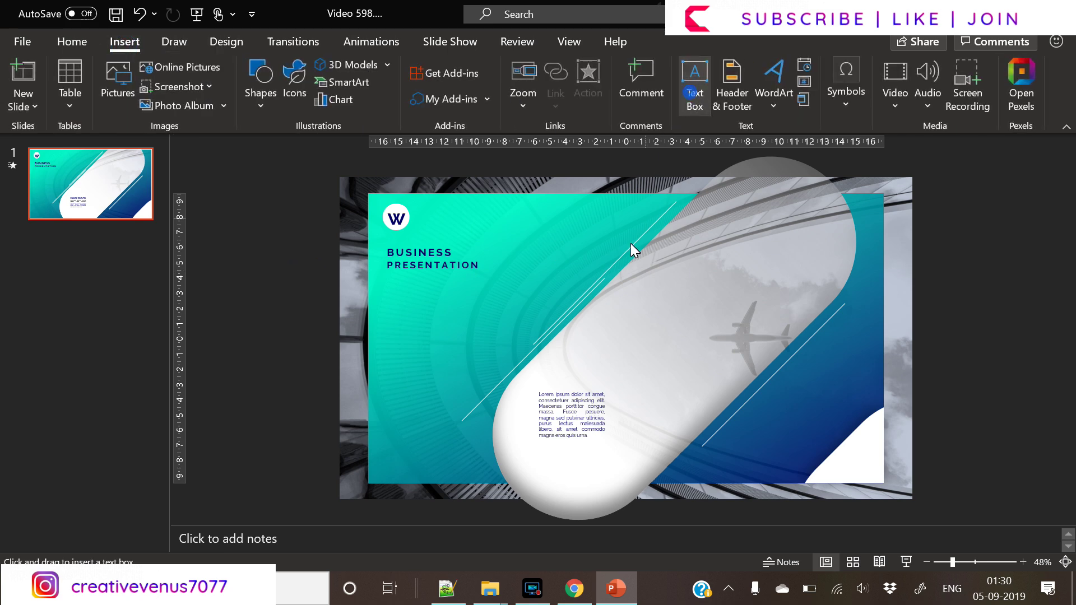
mouse_move(560, 216)
mouse_down()
mouse_move(658, 349)
mouse_move(678, 355)
mouse_up()
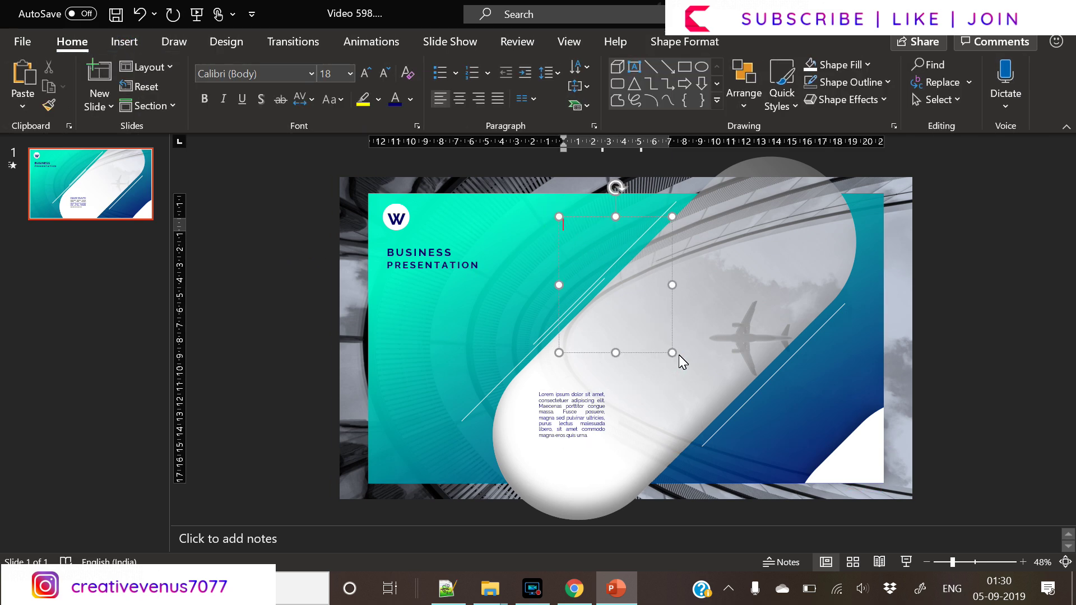
text(The)
key(Return)
text(power)
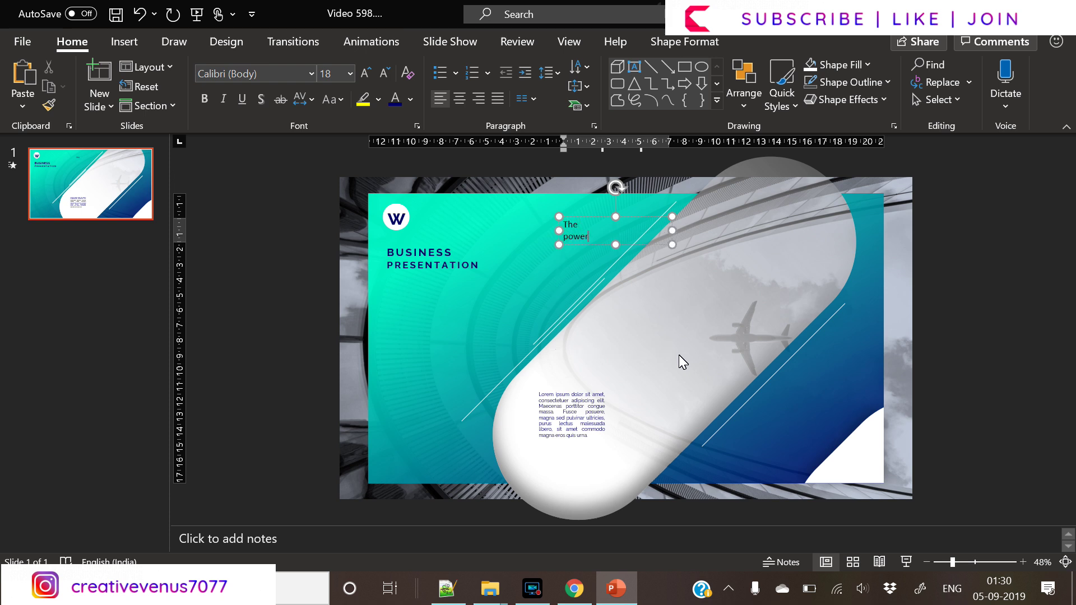
key(Return)
text(of)
key(Return)
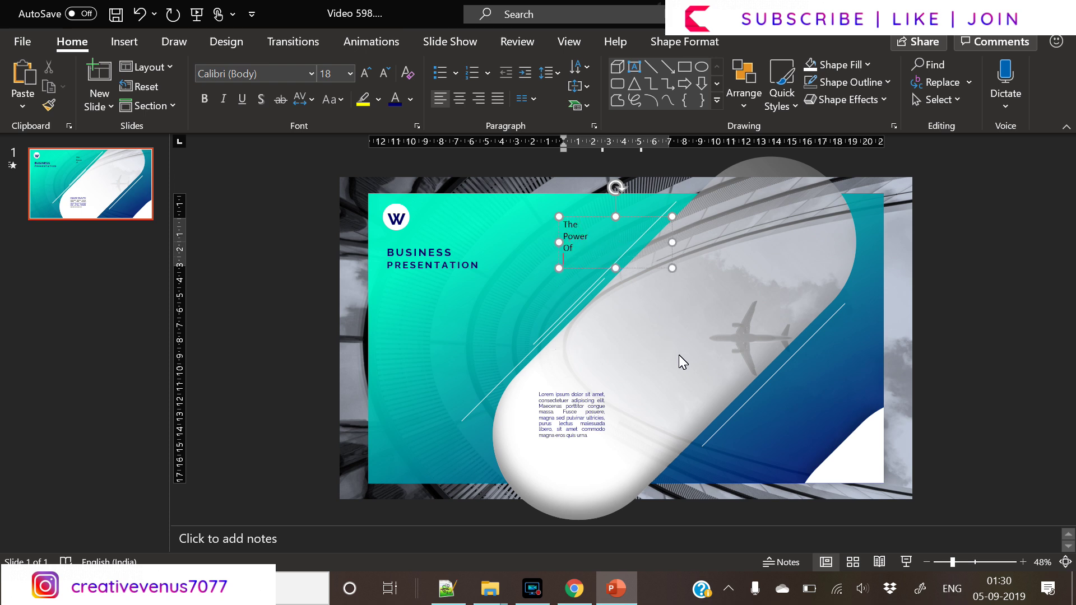
text(powerpoint)
Make the heading text UPPERCASE with Loose character spacing
key(ctrl+a)
click(303, 99)
click(331, 100)
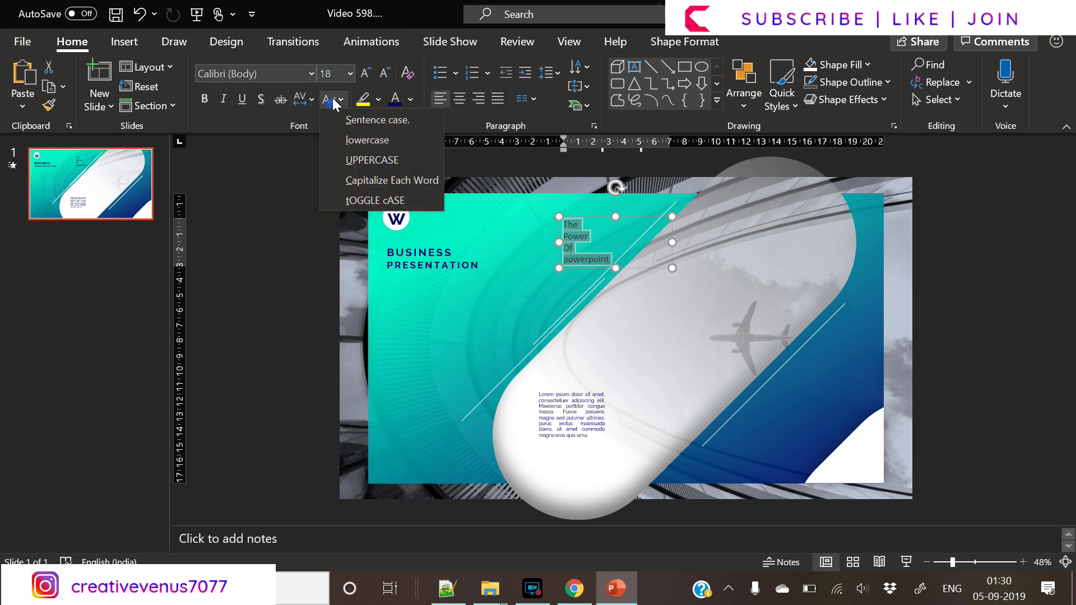
click(365, 161)
click(303, 99)
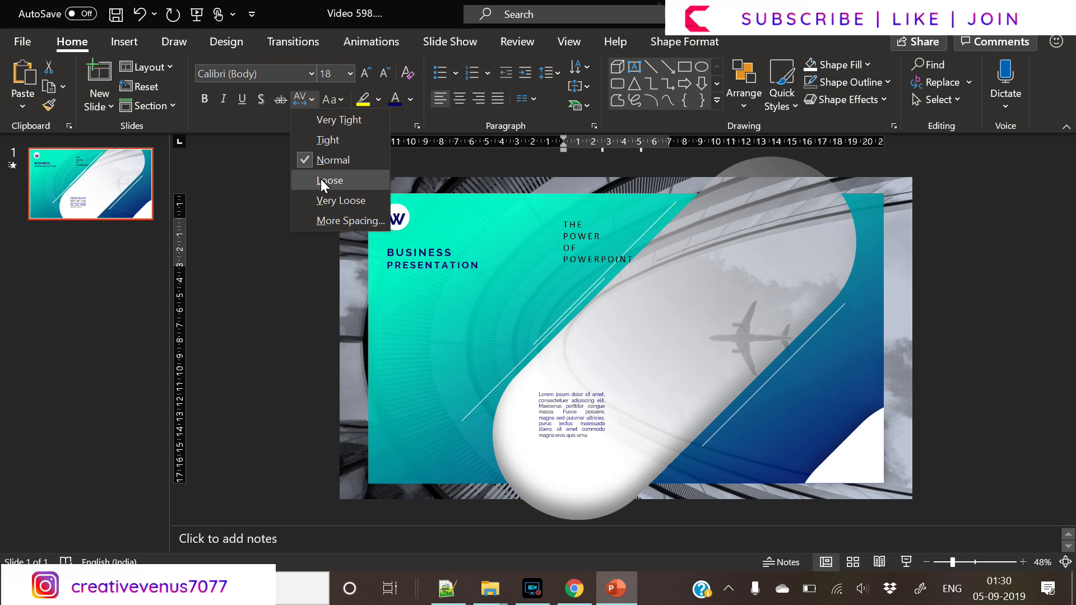
click(322, 180)
Set the heading font to Raleway at 44 pt
click(223, 79)
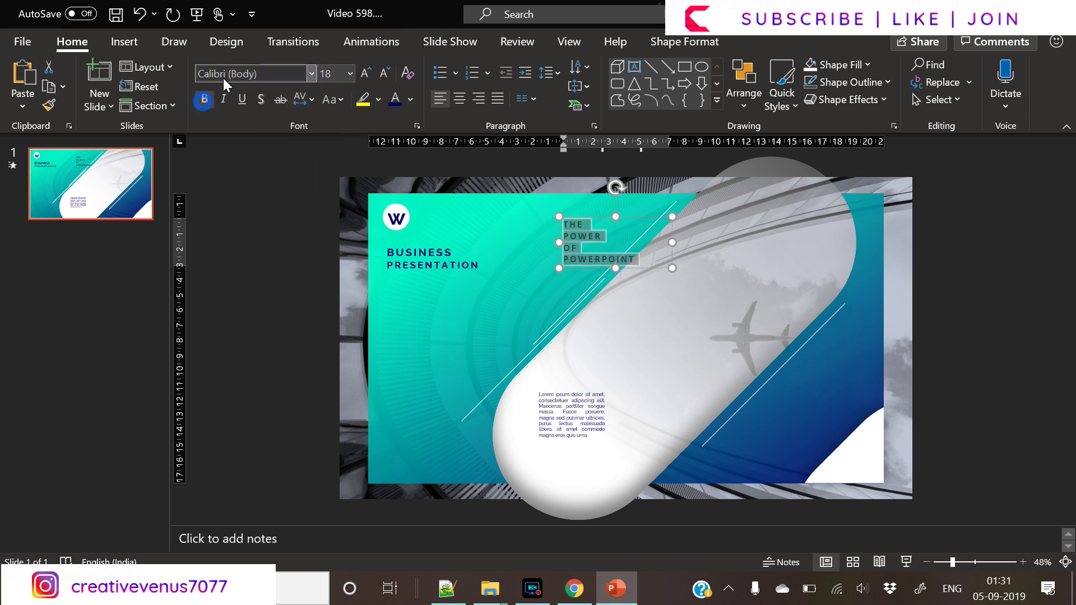
text(Raleway)
key(Return)
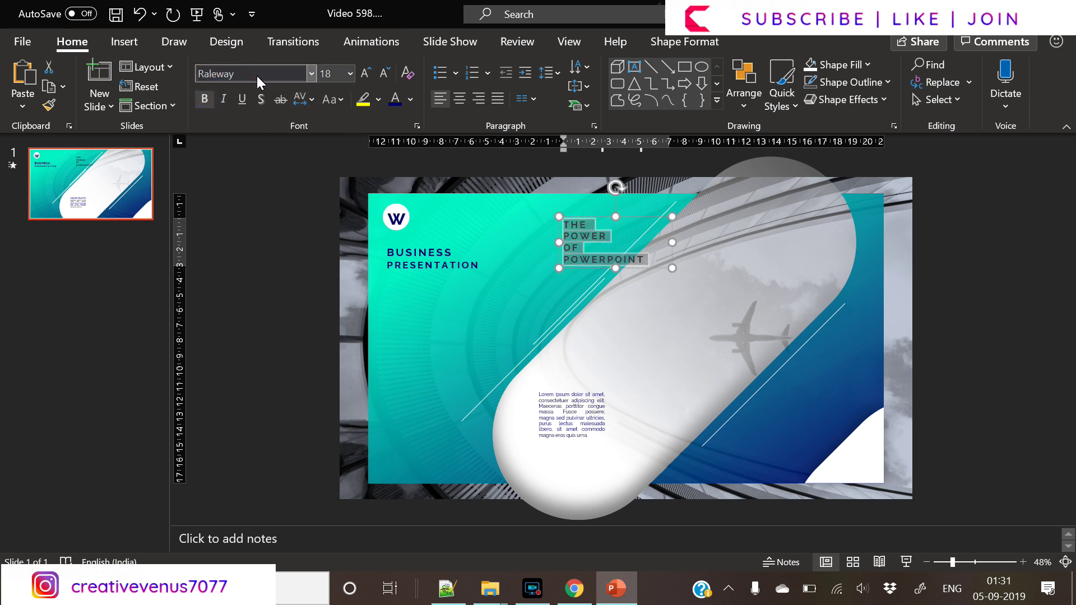
click(364, 73)
click(364, 73)
click(364, 73)
click(364, 73)
click(365, 73)
click(364, 72)
click(365, 72)
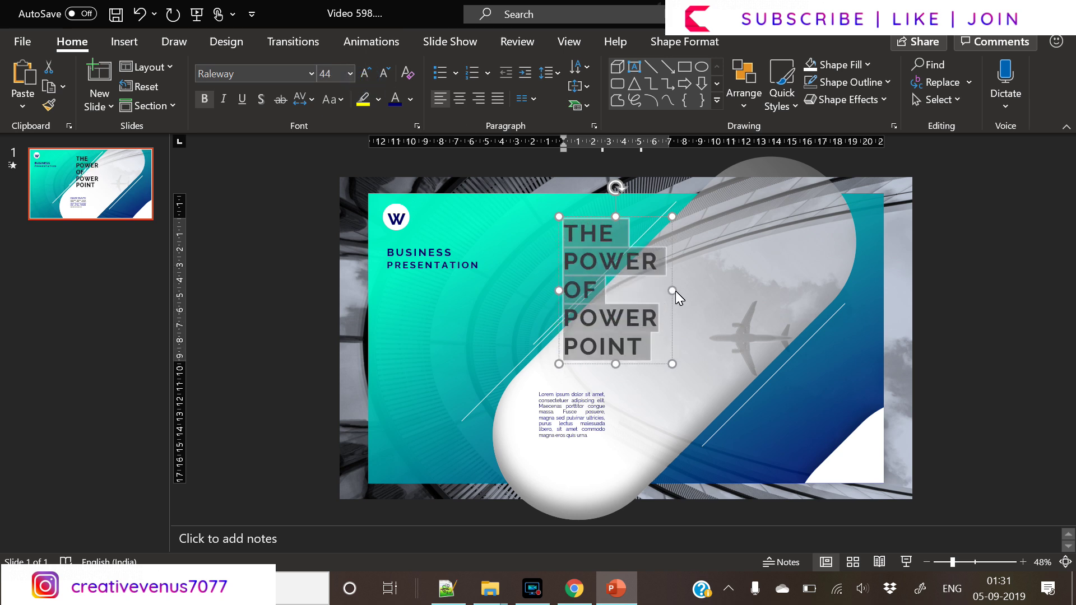
Color the heading dark blue, widen its box so POWERPOINT fits, and add DESIGN below
drag(672, 291, 703, 290)
click(395, 99)
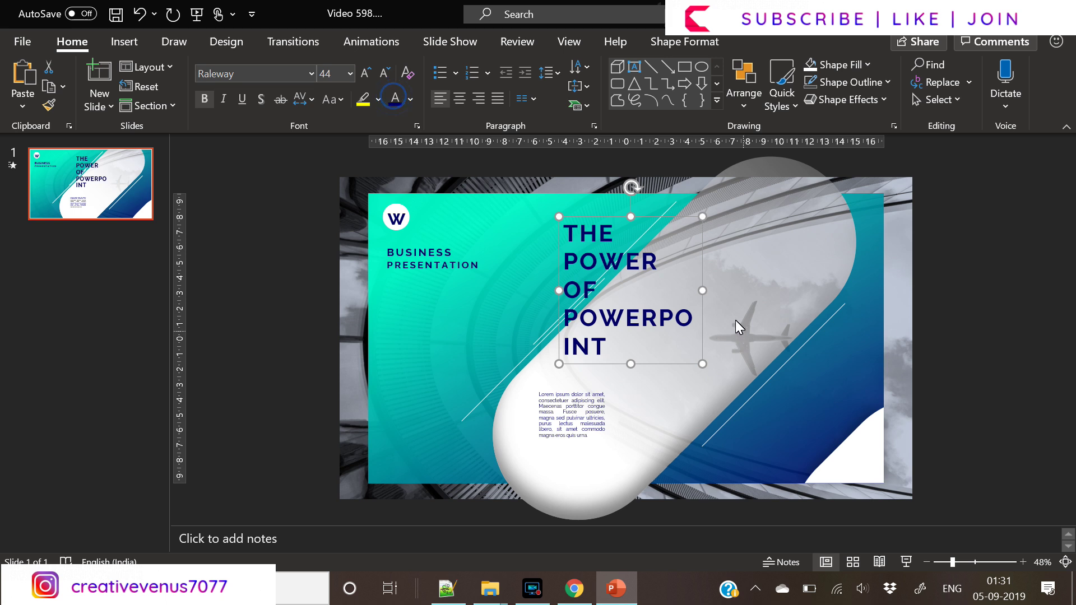
drag(709, 288, 751, 288)
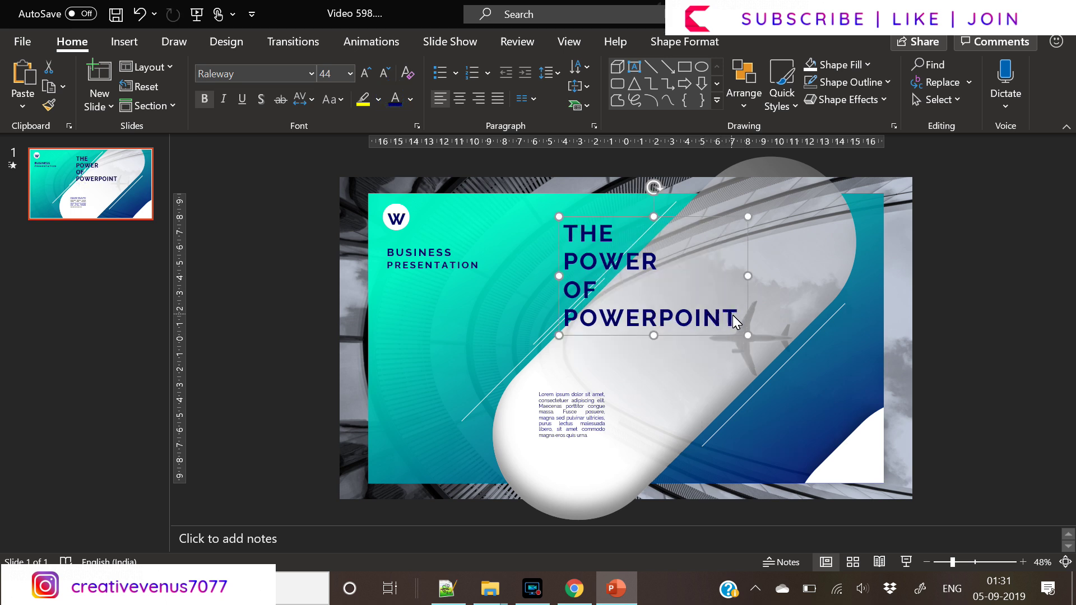
click(733, 315)
key(Return)
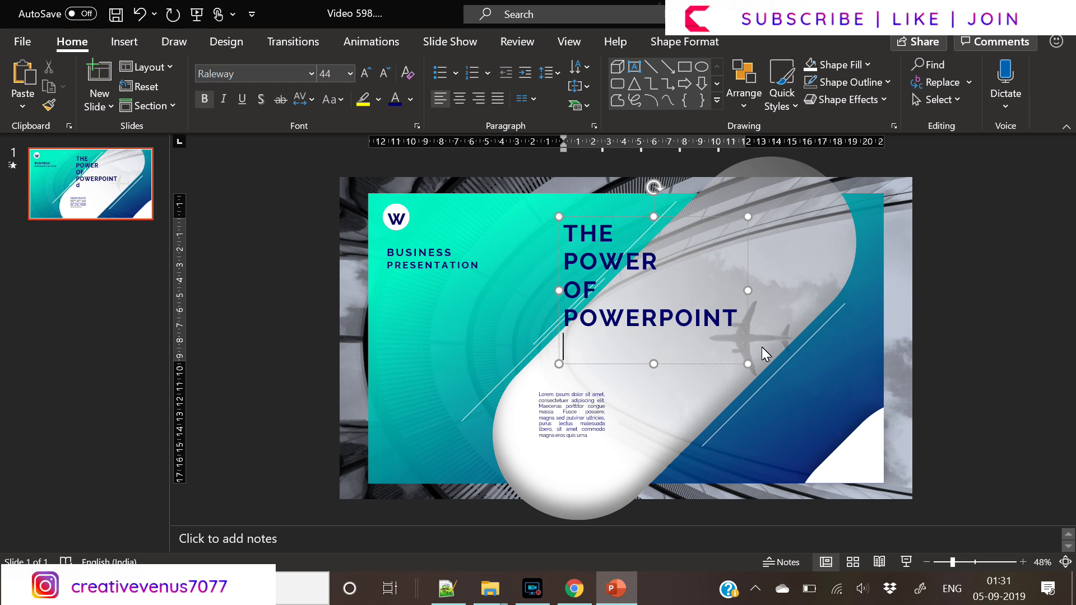
text(DESIGN)
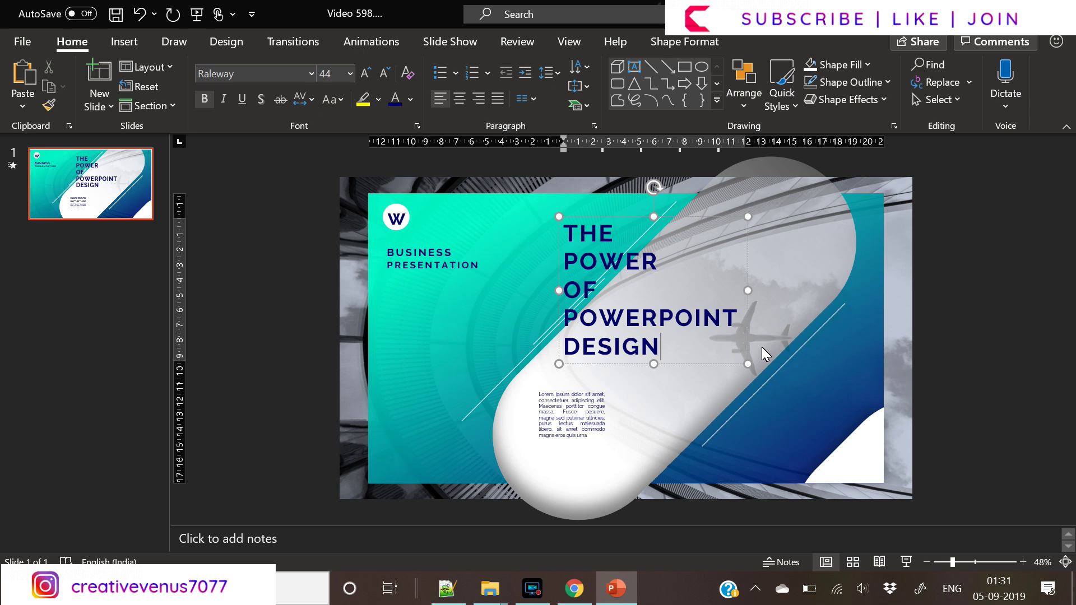
Move the Lorem ipsum text under BUSINESS PRESENTATION and shift the heading left and down
click(615, 415)
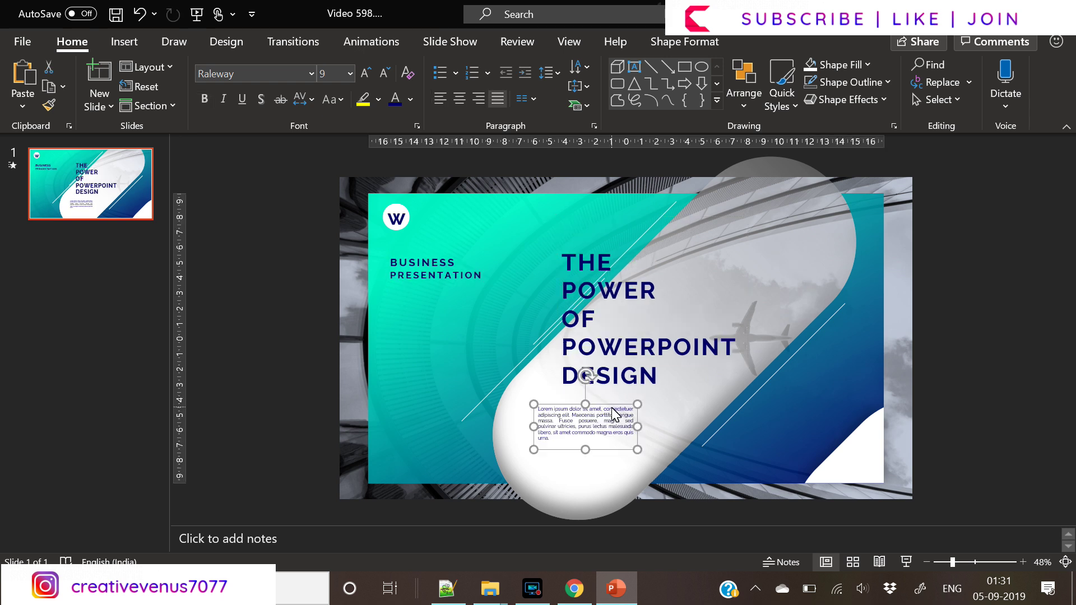
drag(615, 415, 479, 327)
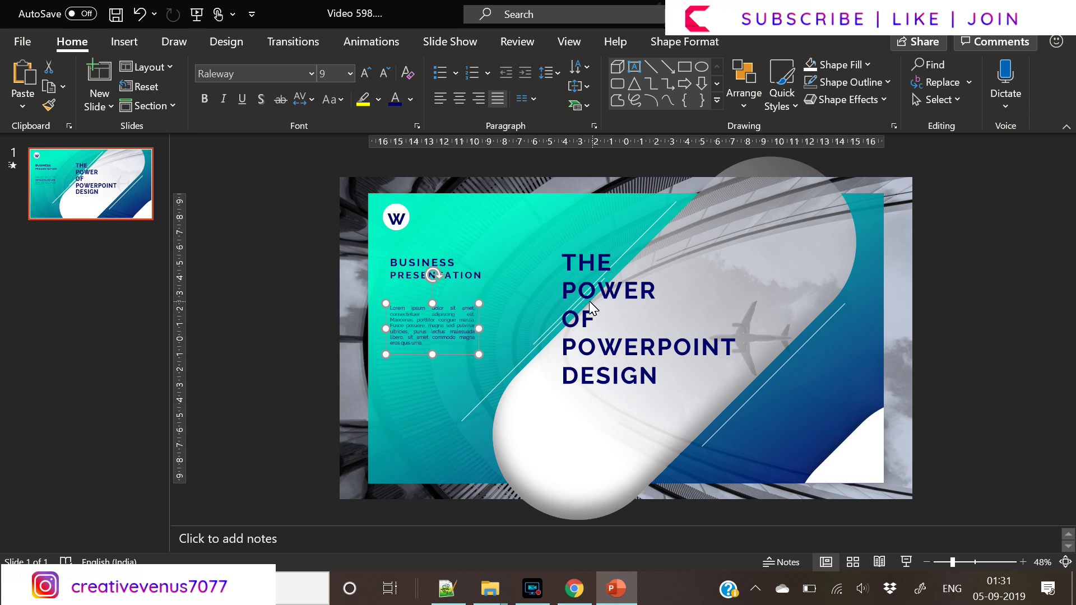
drag(479, 329, 483, 329)
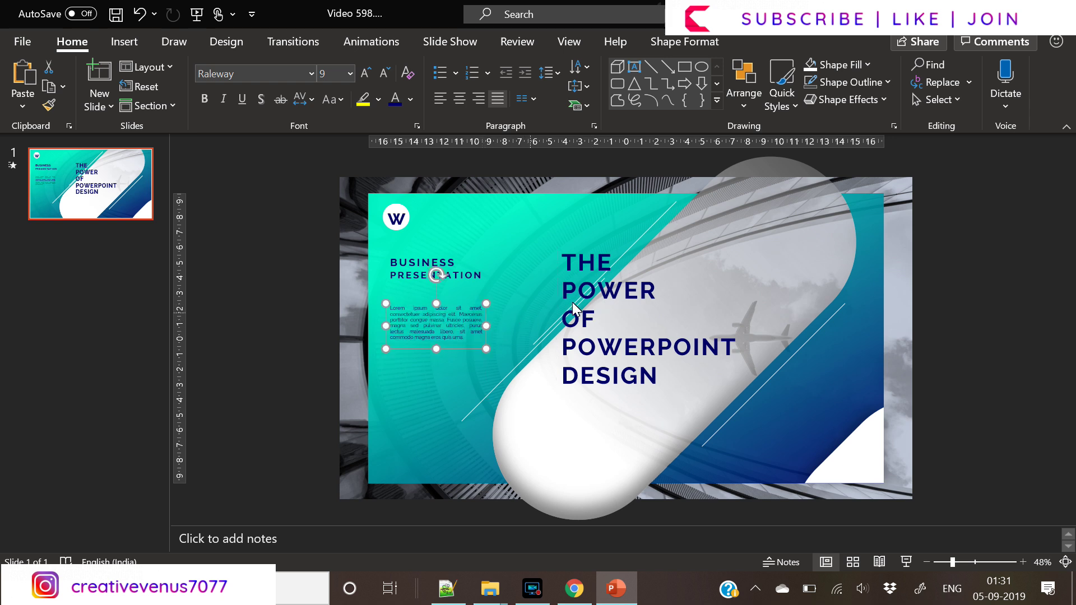
click(597, 298)
drag(593, 245, 574, 265)
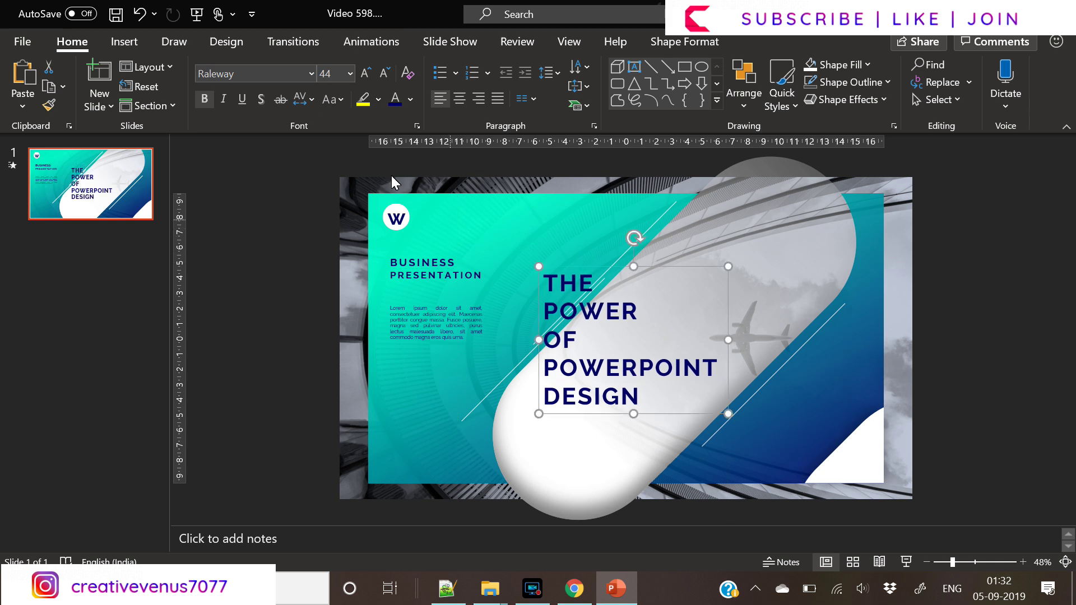
Enlarge the word POWER in the heading to 54 pt, leaving it non-italic
double_click(552, 312)
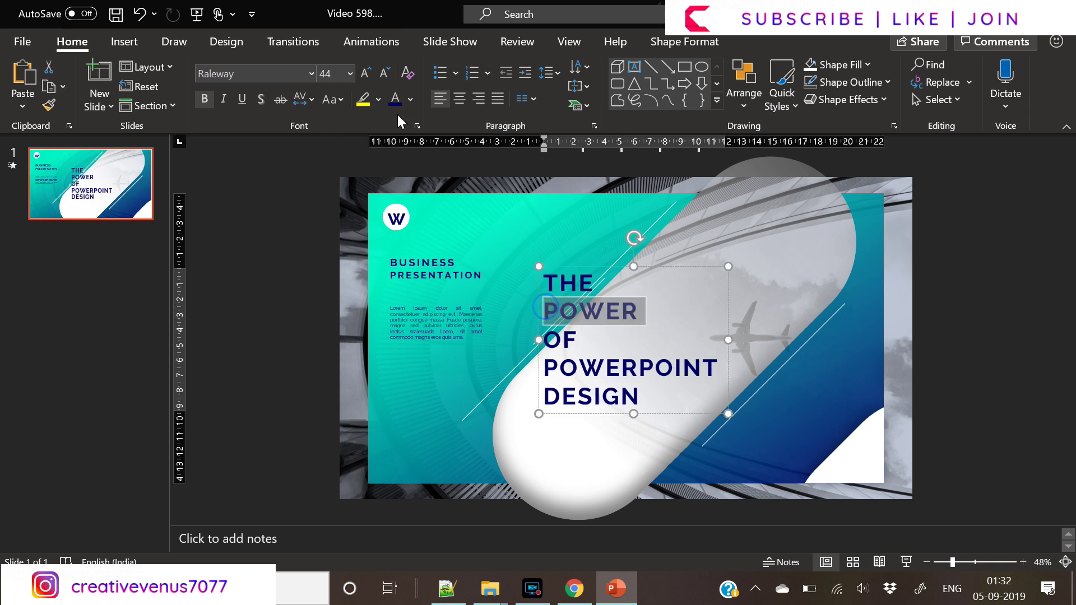
click(367, 79)
click(367, 78)
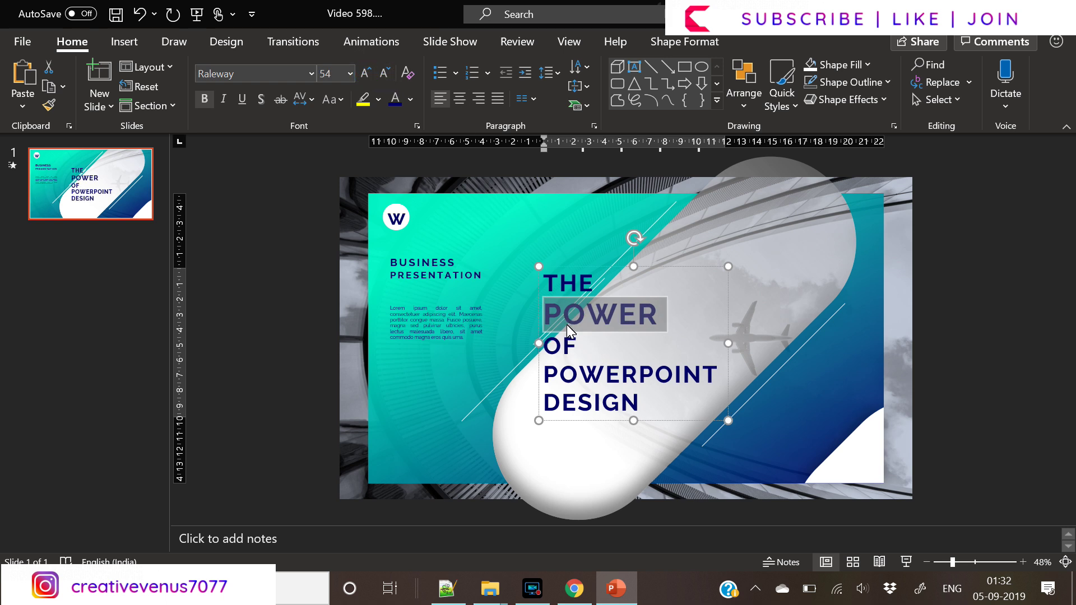
key(ctrl+i)
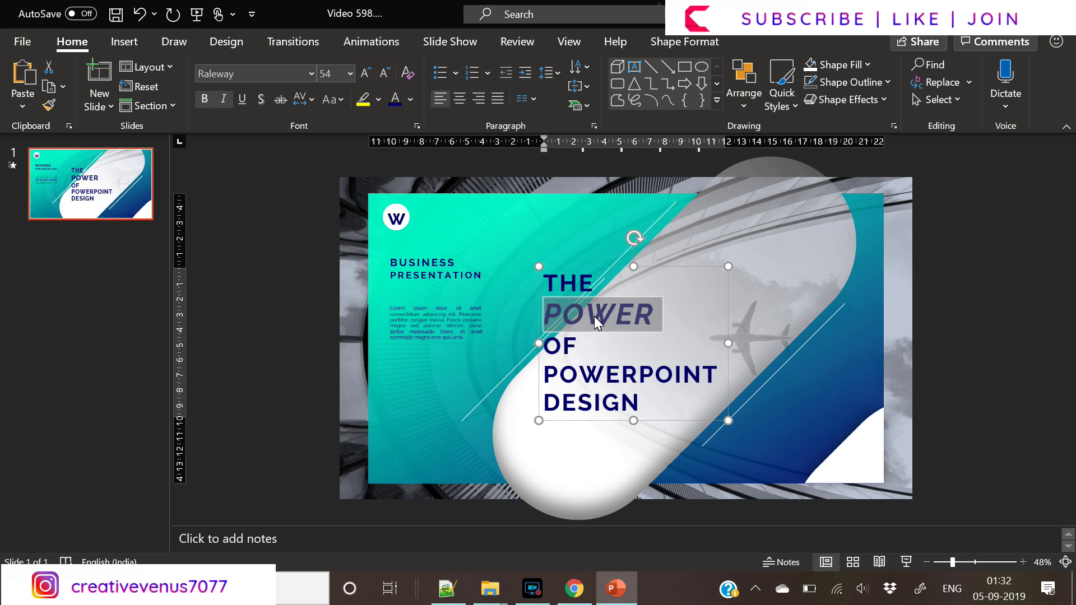
key(ctrl+i)
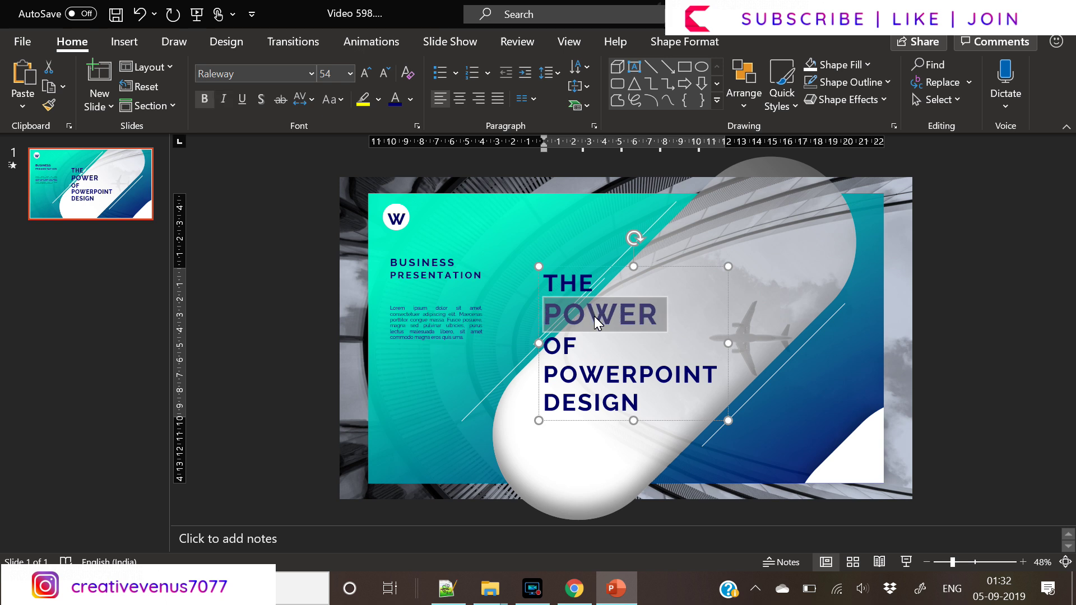
click(946, 393)
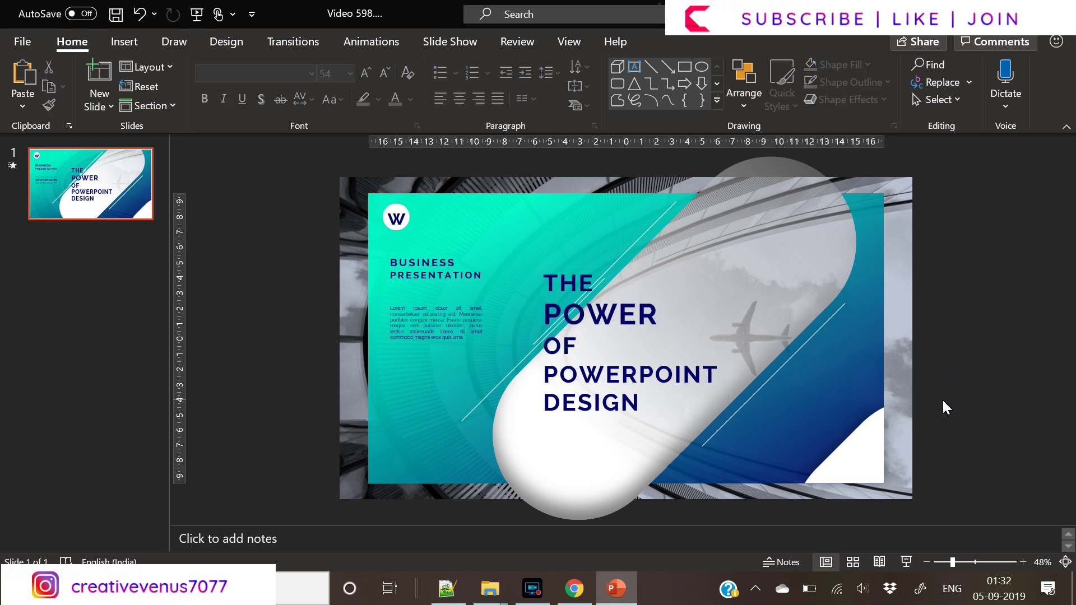